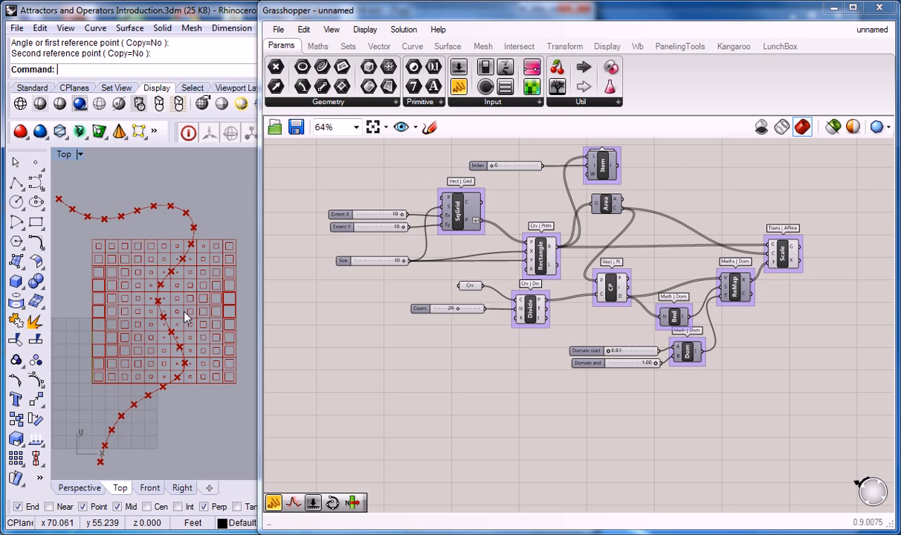
Duplicate the whole attractor definition and place the copy below the original
{"action": "scroll", "coordinate": [454, 350], "scroll_direction": "down", "scroll_amount": 5}
{"action": "scroll", "coordinate": [482, 281], "scroll_direction": "up", "scroll_amount": 1}
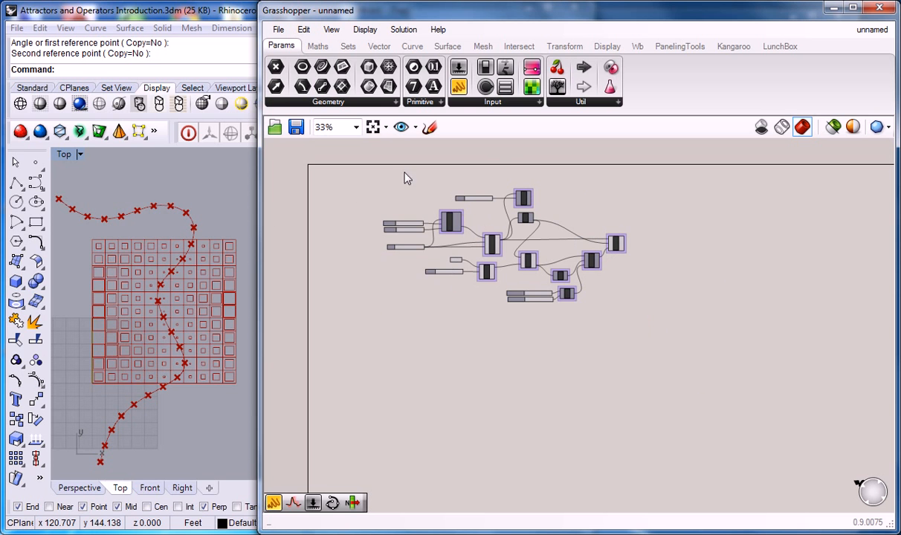
{"action": "left_click_drag", "start_coordinate": [640, 372], "coordinate": [386, 192]}
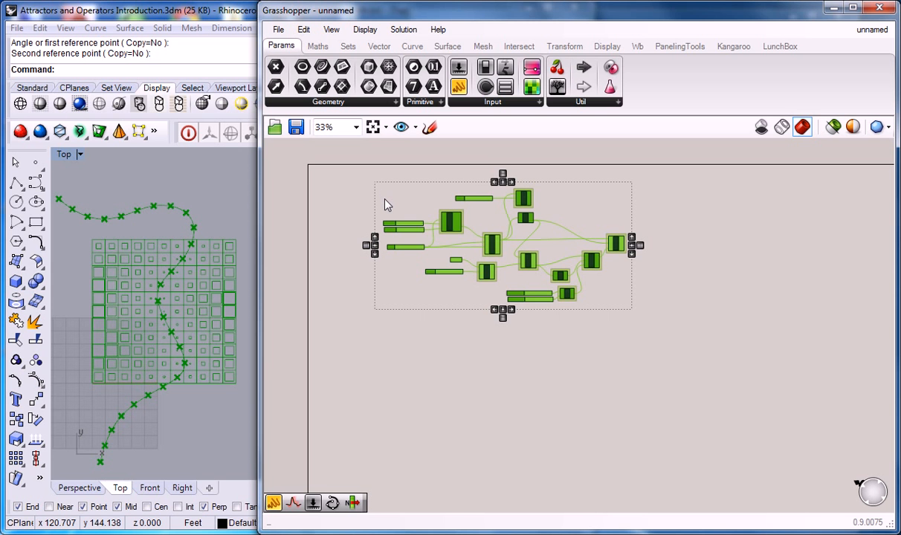
{"action": "key", "text": "ctrl+c"}
{"action": "key", "text": "ctrl+v"}
{"action": "left_click_drag", "start_coordinate": [491, 252], "coordinate": [499, 412]}
Group all components of the original definition
{"action": "left_click", "coordinate": [474, 328]}
{"action": "left_click_drag", "start_coordinate": [652, 318], "coordinate": [373, 190]}
{"action": "key", "text": "ctrl+g"}
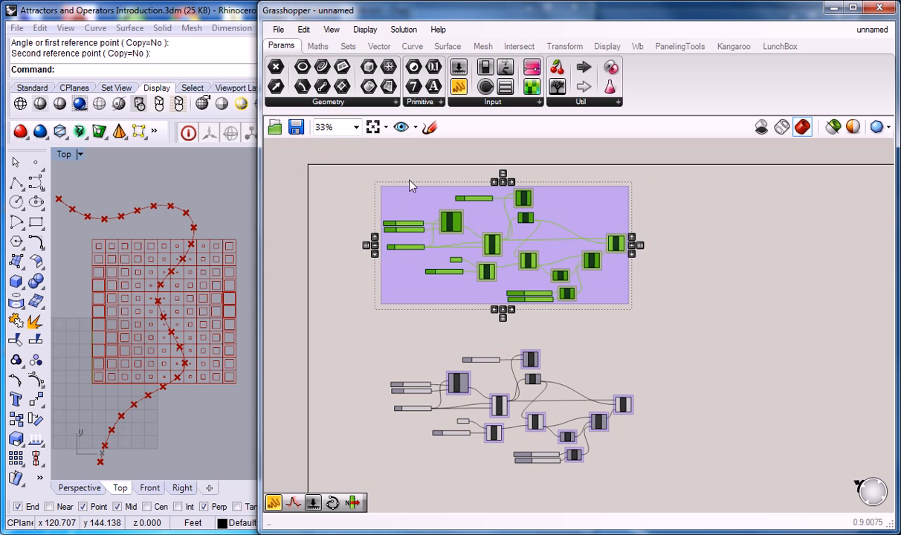
Reposition the whole copied definition in the empty canvas area below the grouped original
{"action": "scroll", "coordinate": [560, 201], "scroll_direction": "down", "scroll_amount": 1}
{"action": "left_click_drag", "start_coordinate": [607, 169], "coordinate": [392, 276]}
{"action": "left_click_drag", "start_coordinate": [638, 440], "coordinate": [427, 338]}
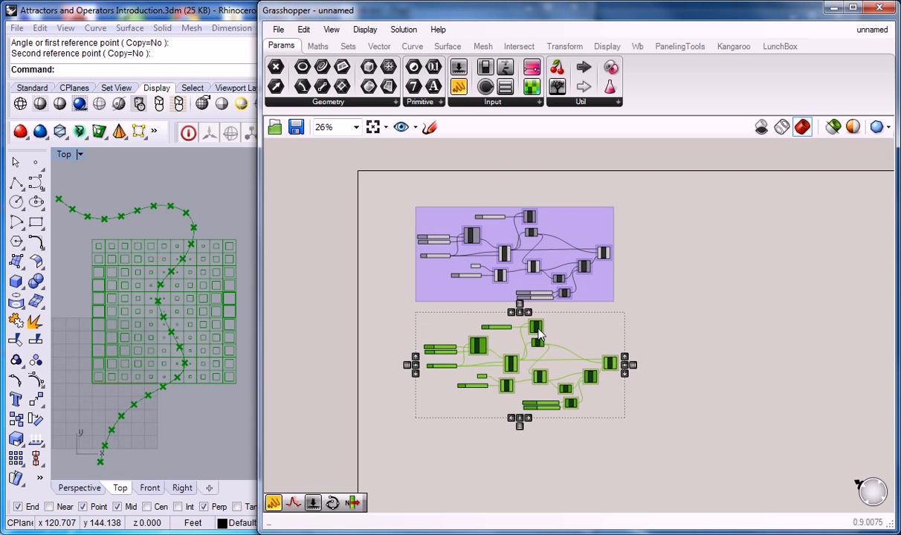
{"action": "left_click_drag", "start_coordinate": [530, 327], "coordinate": [530, 364]}
{"action": "left_click", "coordinate": [567, 317]}
Place a text panel above the grouped original definition and stretch it across most of the group's width
{"action": "left_click_drag", "start_coordinate": [458, 88], "coordinate": [431, 216]}
{"action": "scroll", "coordinate": [458, 149], "scroll_direction": "up", "scroll_amount": 2}
{"action": "scroll", "coordinate": [430, 219], "scroll_direction": "up", "scroll_amount": 2}
{"action": "left_click", "coordinate": [394, 169]}
{"action": "left_click_drag", "start_coordinate": [413, 186], "coordinate": [743, 207]}
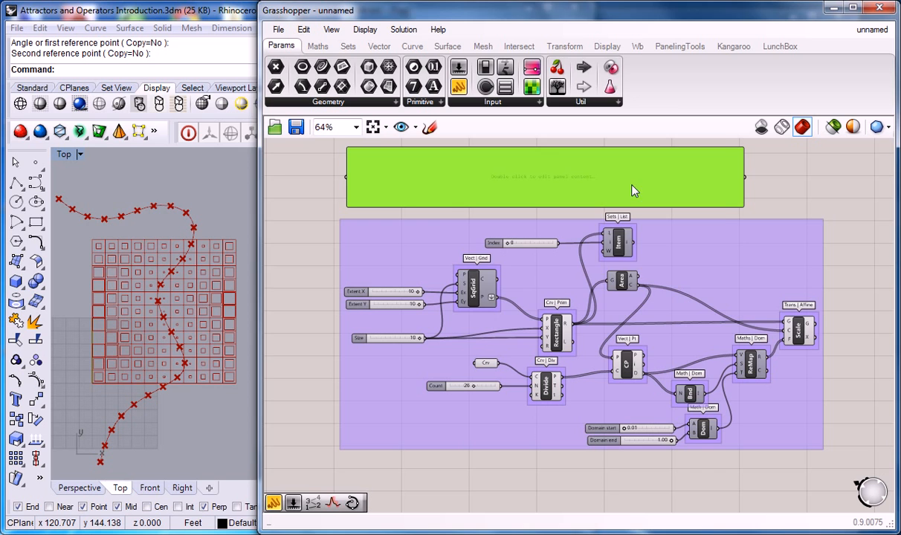
Open the panel's text for editing and enter the title ATTRACTORS AND OPERATORS
{"action": "double_click", "coordinate": [589, 182]}
{"action": "left_click", "coordinate": [544, 150]}
{"action": "left_click_drag", "start_coordinate": [544, 150], "coordinate": [516, 132]}
{"action": "key", "text": "ctrl+a"}
{"action": "type", "text": "A"}
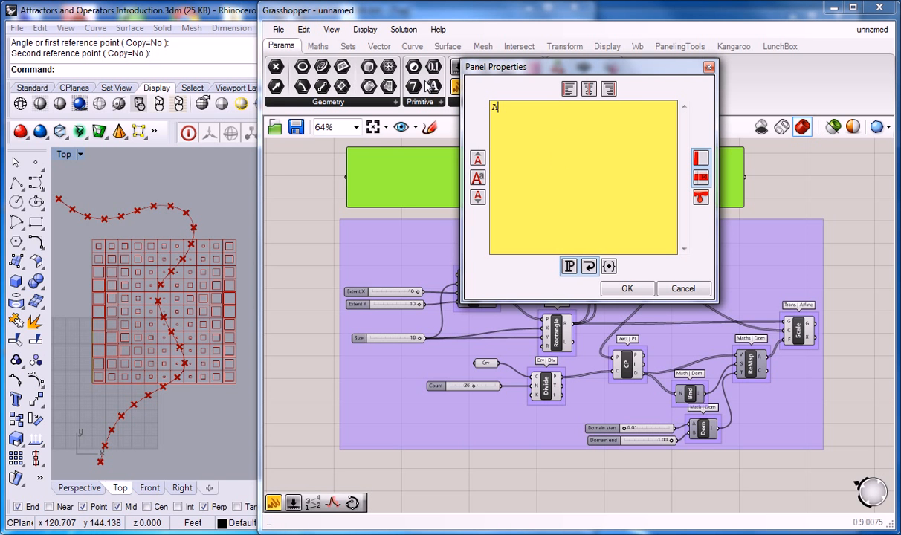
{"action": "type", "text": "TTRACTORS AND OPERATORS"}
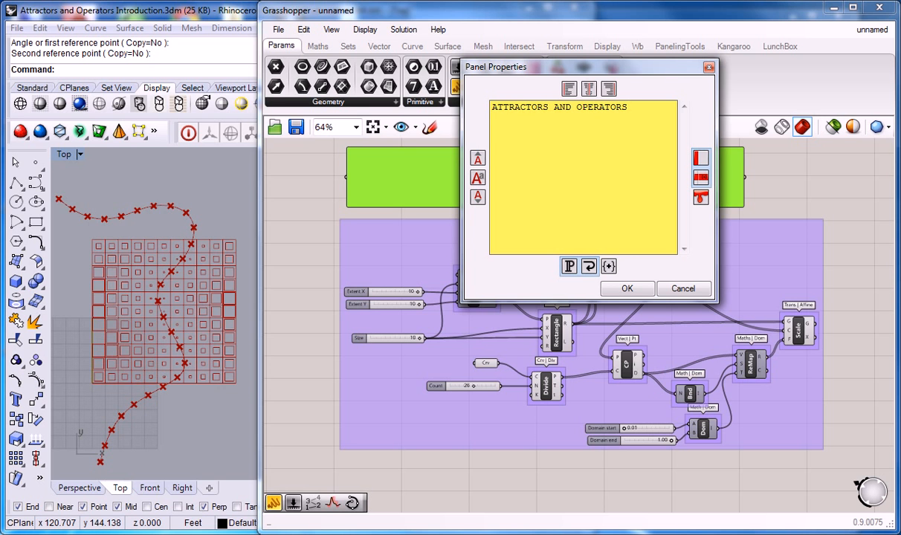
{"action": "type", "text": "usi"}
Add the line "Use curves to scale geometry in a grid." below the panel's title and accept the text
{"action": "key", "text": "BackSpace"}
{"action": "key", "text": "BackSpace"}
{"action": "type", "text": "Use curves to scale geometry in a gr"}
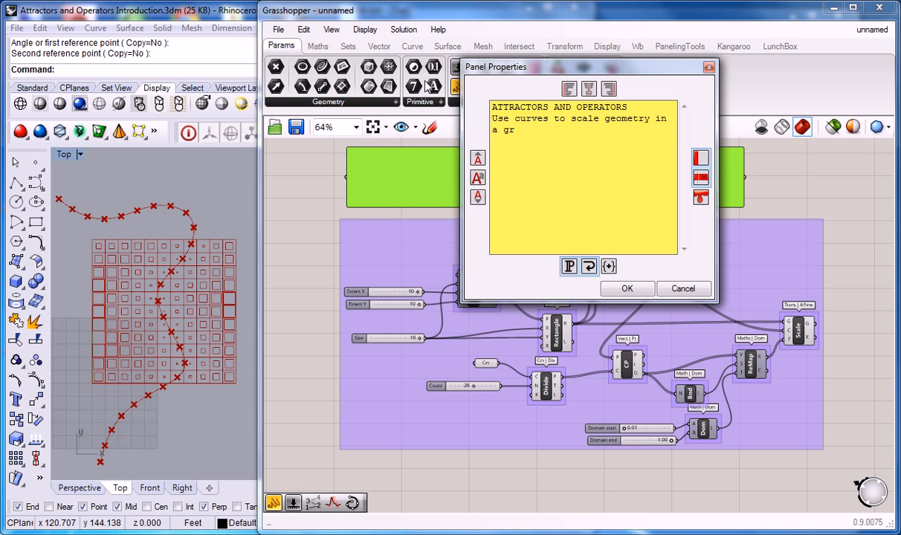
{"action": "type", "text": "id."}
{"action": "left_click", "coordinate": [627, 288]}
Narrow the note panel to fit its text, keeping it above the start of the grouped definition
{"action": "scroll", "coordinate": [550, 186], "scroll_direction": "up", "scroll_amount": 2}
{"action": "scroll", "coordinate": [558, 183], "scroll_direction": "down", "scroll_amount": 2}
{"action": "scroll", "coordinate": [767, 235], "scroll_direction": "up", "scroll_amount": 1}
{"action": "left_click_drag", "start_coordinate": [790, 232], "coordinate": [503, 221]}
{"action": "left_click_drag", "start_coordinate": [383, 176], "coordinate": [387, 194]}
{"action": "left_click", "coordinate": [573, 182]}
{"action": "scroll", "coordinate": [574, 185], "scroll_direction": "down", "scroll_amount": 1}
{"action": "scroll", "coordinate": [480, 223], "scroll_direction": "up", "scroll_amount": 1}
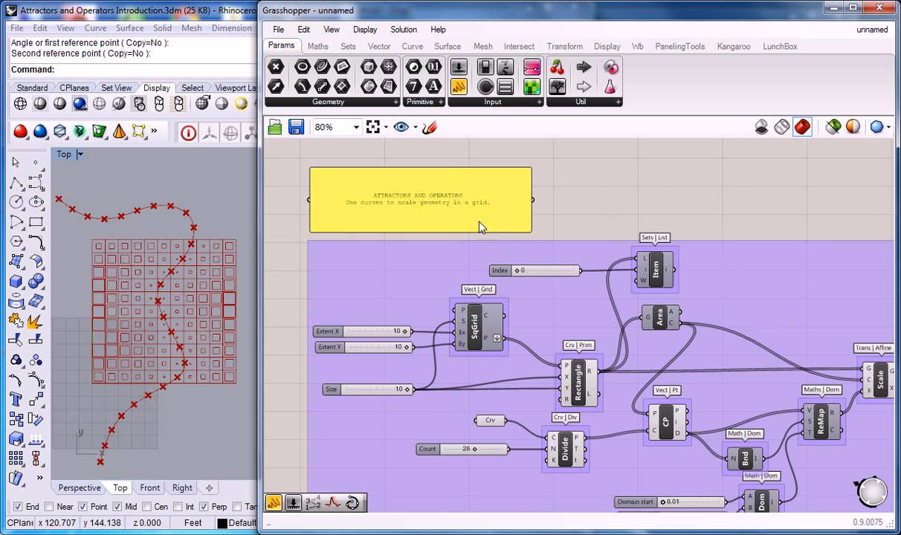
Inspect the SqGrid points output in the copied definition and the note panel above the original
{"action": "scroll", "coordinate": [467, 184], "scroll_direction": "down", "scroll_amount": 2}
{"action": "right_click_drag", "start_coordinate": [467, 185], "coordinate": [447, 96]}
{"action": "scroll", "coordinate": [529, 245], "scroll_direction": "down", "scroll_amount": 3}
{"action": "scroll", "coordinate": [523, 370], "scroll_direction": "up", "scroll_amount": 4}
{"action": "right_click_drag", "start_coordinate": [499, 283], "coordinate": [473, 241]}
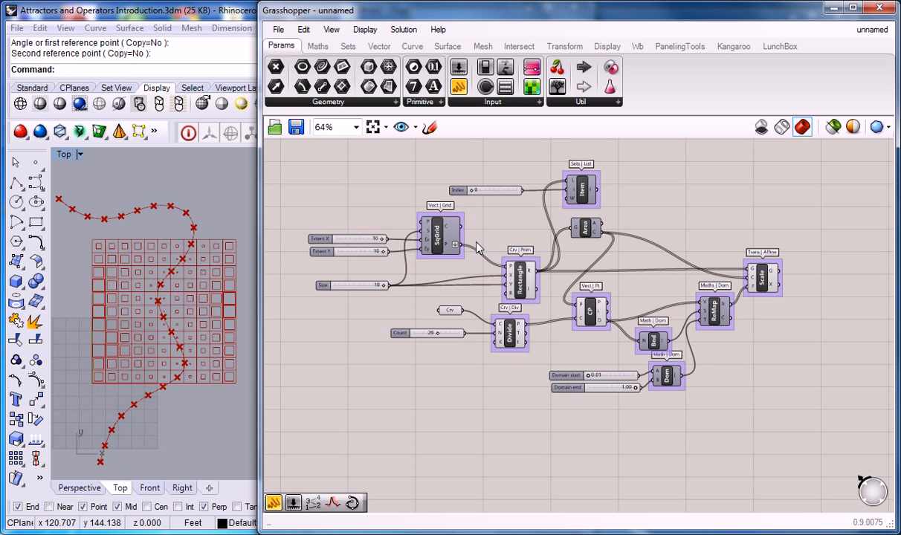
{"action": "mouse_move", "coordinate": [455, 255]}
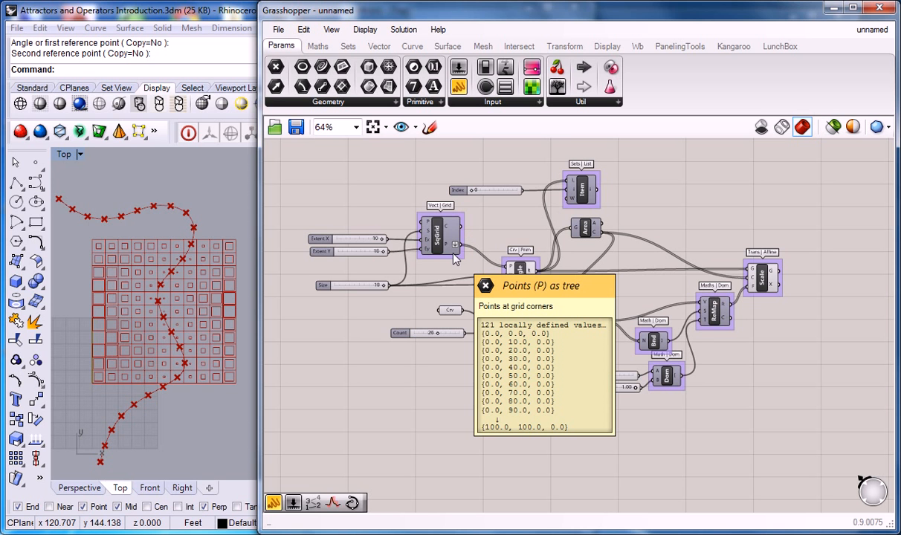
{"action": "scroll", "coordinate": [454, 254], "scroll_direction": "down", "scroll_amount": 1}
{"action": "right_click_drag", "start_coordinate": [481, 168], "coordinate": [498, 290]}
{"action": "right_click_drag", "start_coordinate": [494, 167], "coordinate": [482, 363]}
{"action": "scroll", "coordinate": [415, 194], "scroll_direction": "up", "scroll_amount": 2}
{"action": "scroll", "coordinate": [417, 198], "scroll_direction": "up", "scroll_amount": 3}
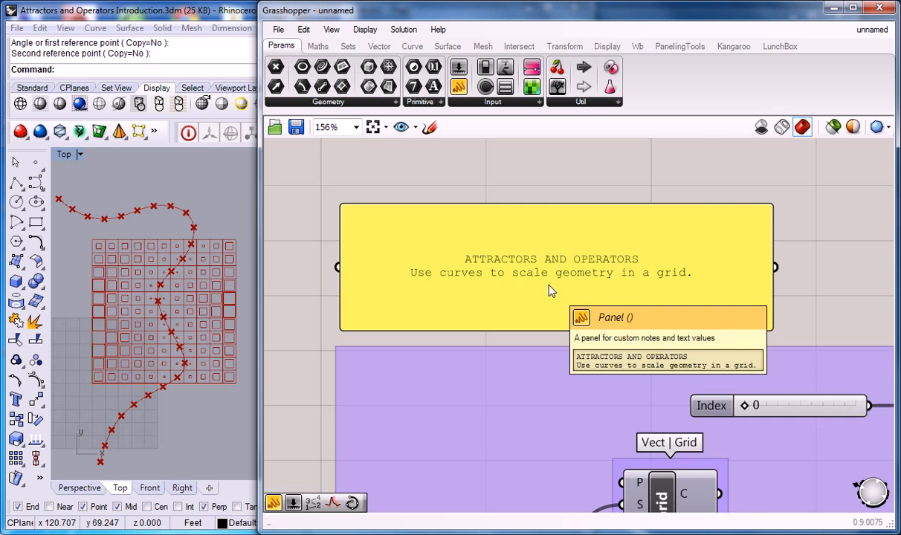
Review the copied definition's component chain from the square grid through to the Scale component
{"action": "scroll", "coordinate": [579, 242], "scroll_direction": "down", "scroll_amount": 3}
{"action": "right_click_drag", "start_coordinate": [640, 337], "coordinate": [552, 216]}
{"action": "scroll", "coordinate": [552, 217], "scroll_direction": "down", "scroll_amount": 2}
{"action": "right_click_drag", "start_coordinate": [587, 365], "coordinate": [538, 267]}
{"action": "right_click_drag", "start_coordinate": [525, 384], "coordinate": [563, 268]}
{"action": "scroll", "coordinate": [521, 297], "scroll_direction": "up", "scroll_amount": 3}
{"action": "scroll", "coordinate": [583, 265], "scroll_direction": "down", "scroll_amount": 2}
{"action": "right_click_drag", "start_coordinate": [688, 273], "coordinate": [568, 270]}
{"action": "scroll", "coordinate": [576, 276], "scroll_direction": "up", "scroll_amount": 2}
{"action": "right_click_drag", "start_coordinate": [529, 309], "coordinate": [587, 272]}
{"action": "scroll", "coordinate": [588, 275], "scroll_direction": "down", "scroll_amount": 2}
{"action": "scroll", "coordinate": [610, 269], "scroll_direction": "up", "scroll_amount": 2}
{"action": "right_click_drag", "start_coordinate": [539, 211], "coordinate": [554, 247]}
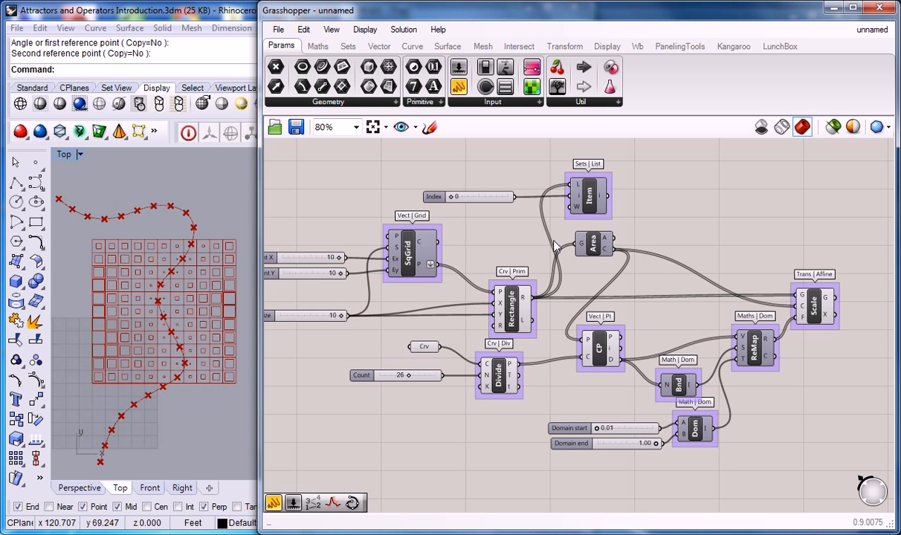
Move the copy's Crv parameter, Count slider and Divide component down, away from the grid components
{"action": "right_click", "coordinate": [553, 353]}
{"action": "left_click", "coordinate": [506, 369]}
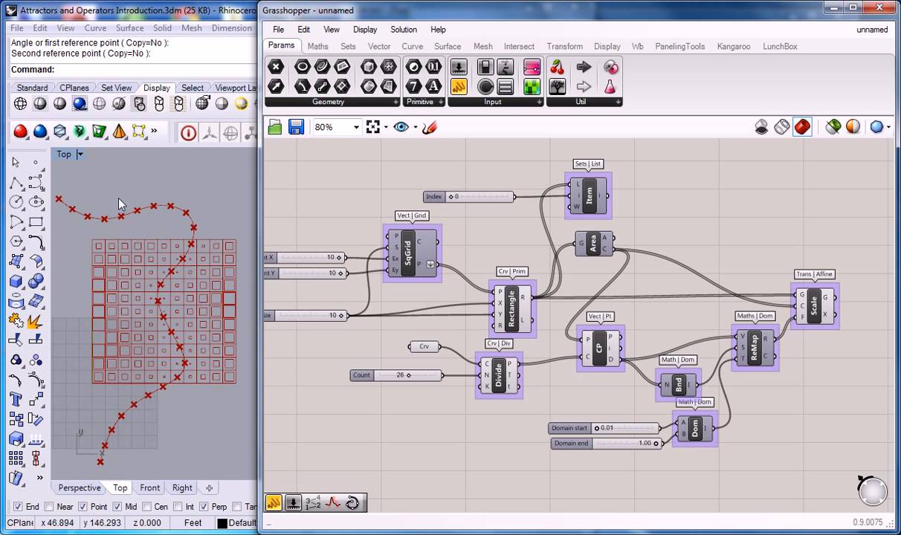
{"action": "left_click_drag", "start_coordinate": [510, 415], "coordinate": [334, 320]}
{"action": "left_click", "coordinate": [459, 321]}
{"action": "left_click_drag", "start_coordinate": [510, 434], "coordinate": [332, 324]}
{"action": "left_click_drag", "start_coordinate": [417, 347], "coordinate": [380, 459]}
{"action": "right_click_drag", "start_coordinate": [464, 408], "coordinate": [465, 326]}
{"action": "left_click_drag", "start_coordinate": [461, 405], "coordinate": [455, 433]}
{"action": "left_click", "coordinate": [503, 343]}
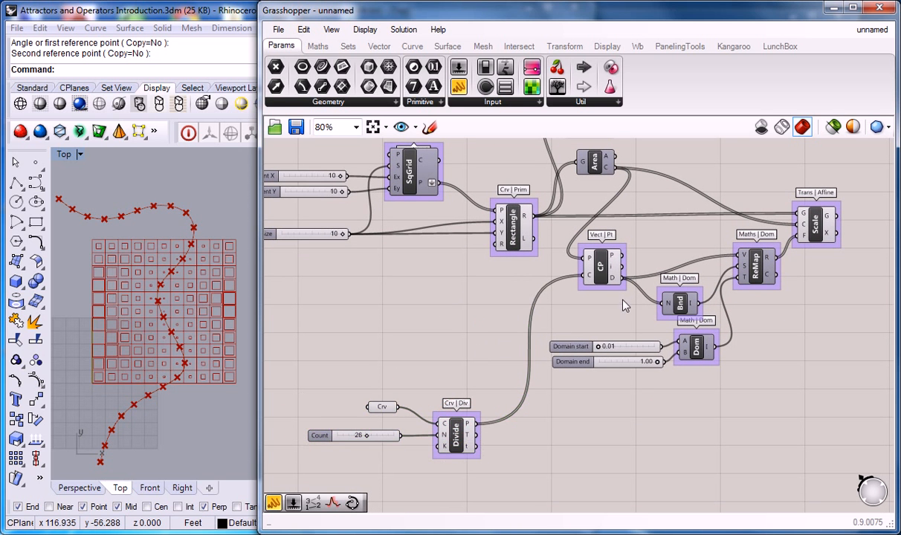
Move the Scale component outward and shift the CP, Bnd, Dom and ReMap components with their domain sliders down
{"action": "right_click_drag", "start_coordinate": [625, 305], "coordinate": [580, 326]}
{"action": "left_click_drag", "start_coordinate": [769, 246], "coordinate": [816, 227]}
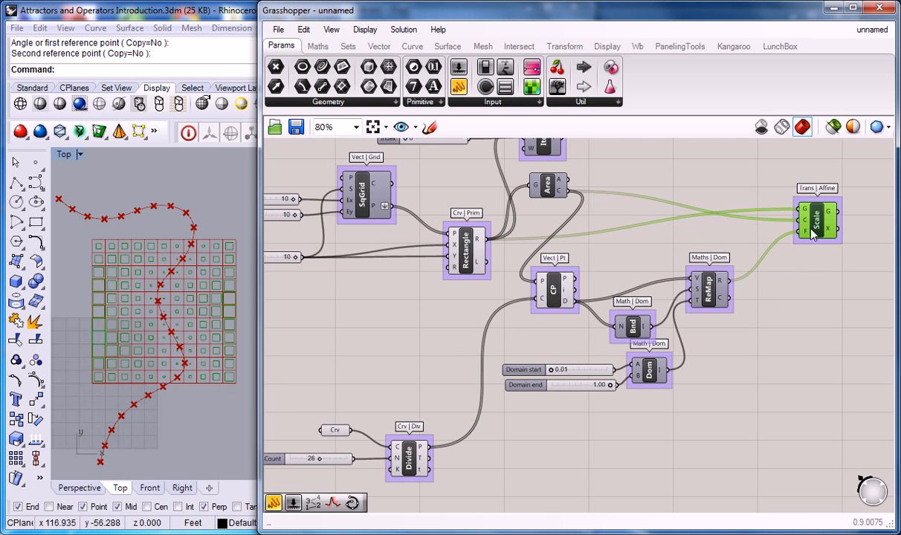
{"action": "left_click_drag", "start_coordinate": [716, 487], "coordinate": [497, 259]}
{"action": "left_click_drag", "start_coordinate": [556, 289], "coordinate": [587, 400]}
Group the Crv parameter, Count slider and Divide component
{"action": "left_click", "coordinate": [422, 387]}
{"action": "right_click_drag", "start_coordinate": [425, 404], "coordinate": [489, 342]}
{"action": "left_click_drag", "start_coordinate": [502, 322], "coordinate": [359, 416]}
{"action": "key", "text": "ctrl+g"}
Group the CP, Bnd, Dom and ReMap components together with the domain start and end sliders
{"action": "left_click", "coordinate": [458, 319]}
{"action": "right_click_drag", "start_coordinate": [661, 327], "coordinate": [522, 315]}
{"action": "right_click_drag", "start_coordinate": [362, 319], "coordinate": [444, 314]}
{"action": "right_click_drag", "start_coordinate": [610, 323], "coordinate": [572, 327]}
{"action": "left_click_drag", "start_coordinate": [723, 457], "coordinate": [541, 291]}
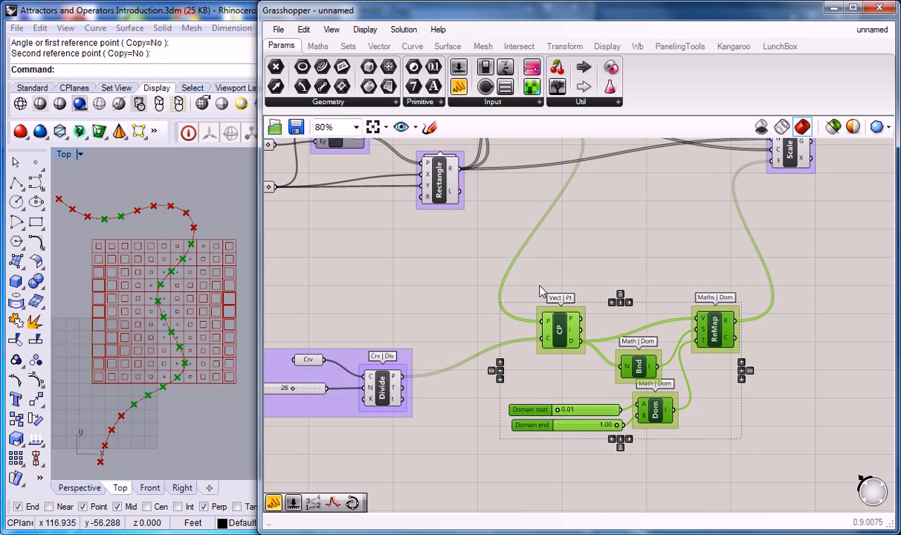
{"action": "key", "text": "ctrl+g"}
{"action": "left_click", "coordinate": [650, 257]}
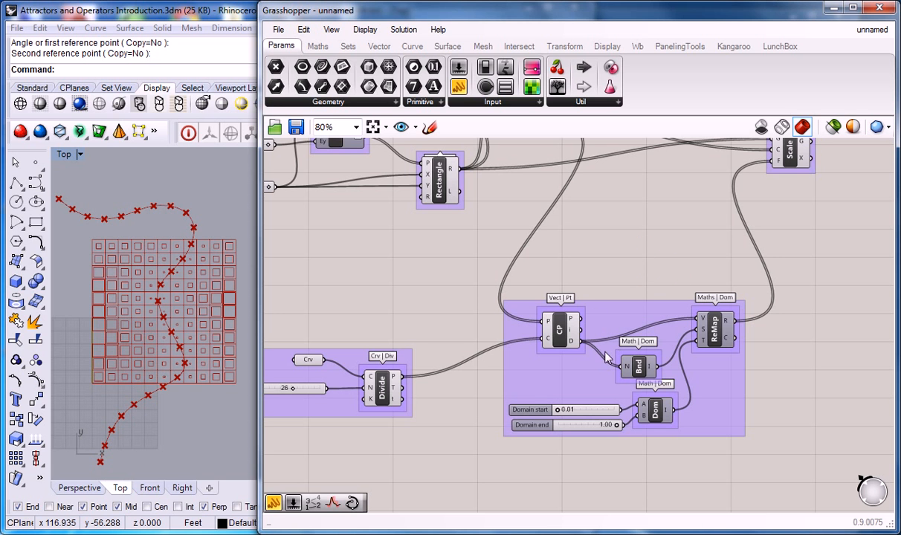
Reposition the Scale component further out and down, and delete the Index slider with its List Item component
{"action": "right_click_drag", "start_coordinate": [670, 284], "coordinate": [644, 314]}
{"action": "left_click_drag", "start_coordinate": [741, 262], "coordinate": [818, 336]}
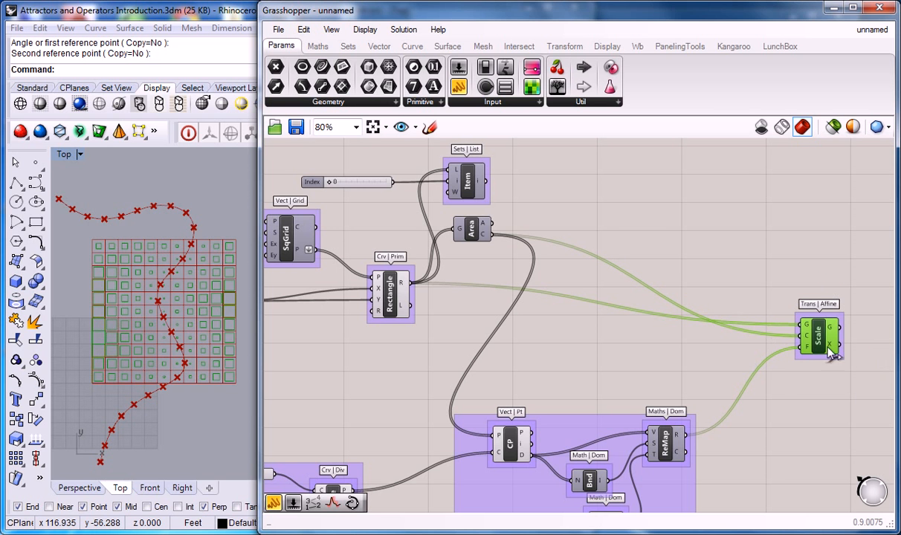
{"action": "right_click_drag", "start_coordinate": [619, 253], "coordinate": [737, 302]}
{"action": "left_click_drag", "start_coordinate": [652, 191], "coordinate": [474, 245]}
{"action": "key", "text": "Delete"}
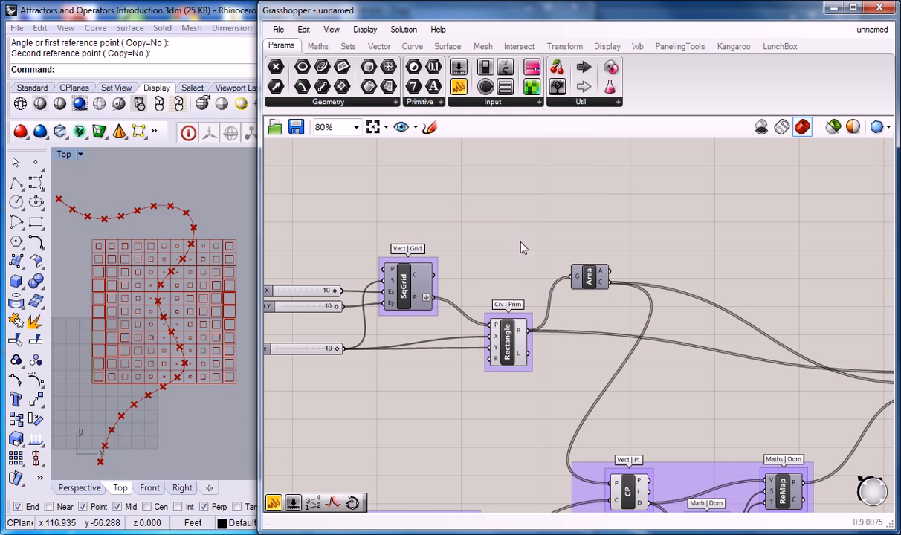
Reposition the Area component right beside the Rectangle component
{"action": "left_click_drag", "start_coordinate": [589, 280], "coordinate": [576, 262]}
{"action": "right_click_drag", "start_coordinate": [602, 341], "coordinate": [574, 273]}
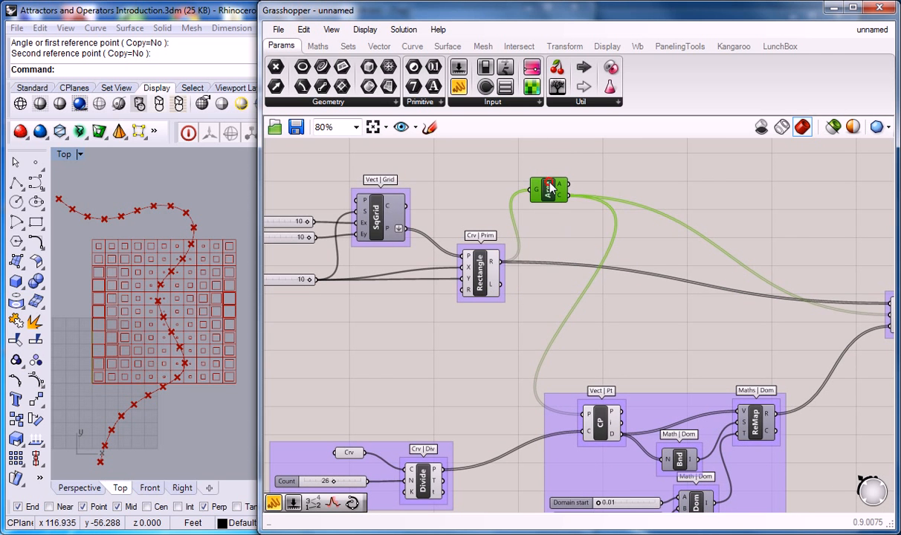
{"action": "left_click_drag", "start_coordinate": [536, 181], "coordinate": [527, 226]}
{"action": "scroll", "coordinate": [527, 225], "scroll_direction": "down", "scroll_amount": 1}
{"action": "right_click_drag", "start_coordinate": [631, 238], "coordinate": [597, 242]}
{"action": "right_click_drag", "start_coordinate": [560, 218], "coordinate": [618, 238]}
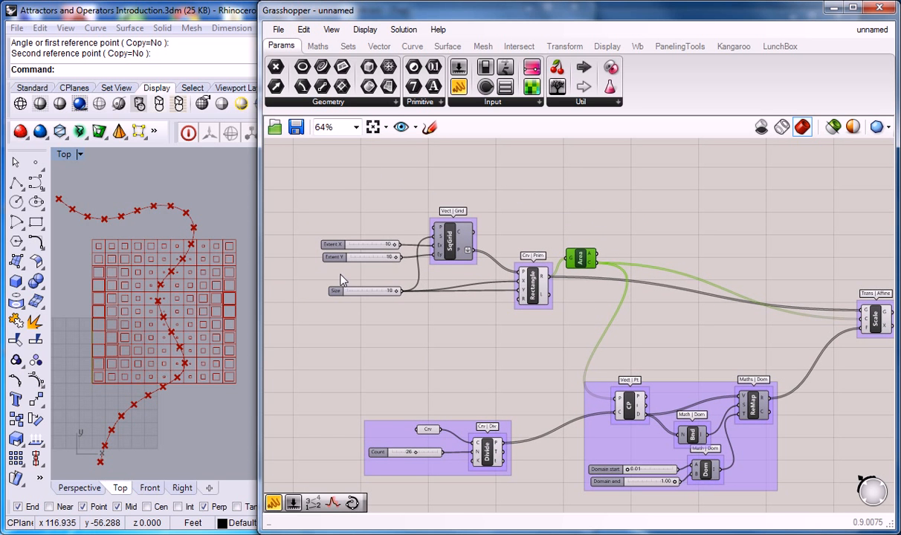
{"action": "right_click_drag", "start_coordinate": [608, 292], "coordinate": [397, 267]}
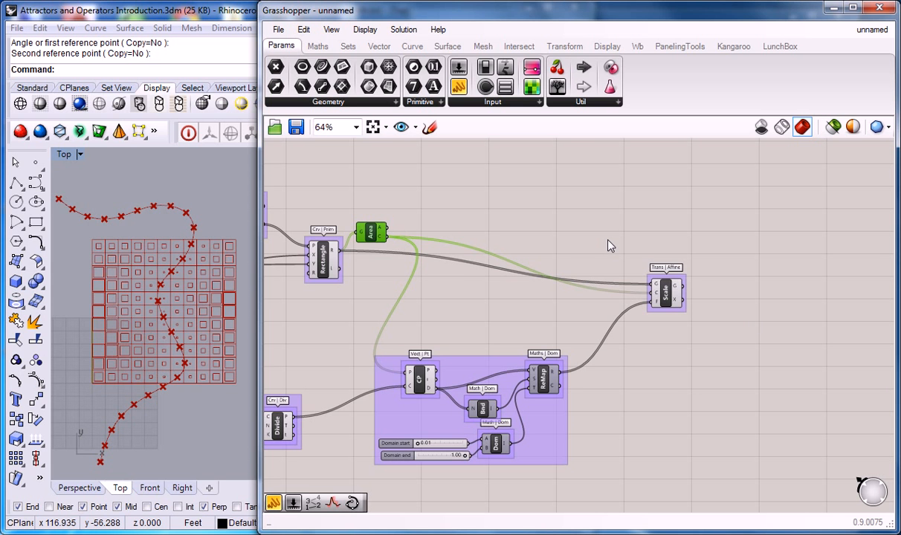
{"action": "left_click", "coordinate": [589, 217]}
{"action": "right_click_drag", "start_coordinate": [521, 215], "coordinate": [678, 218]}
{"action": "right_click_drag", "start_coordinate": [428, 205], "coordinate": [487, 203]}
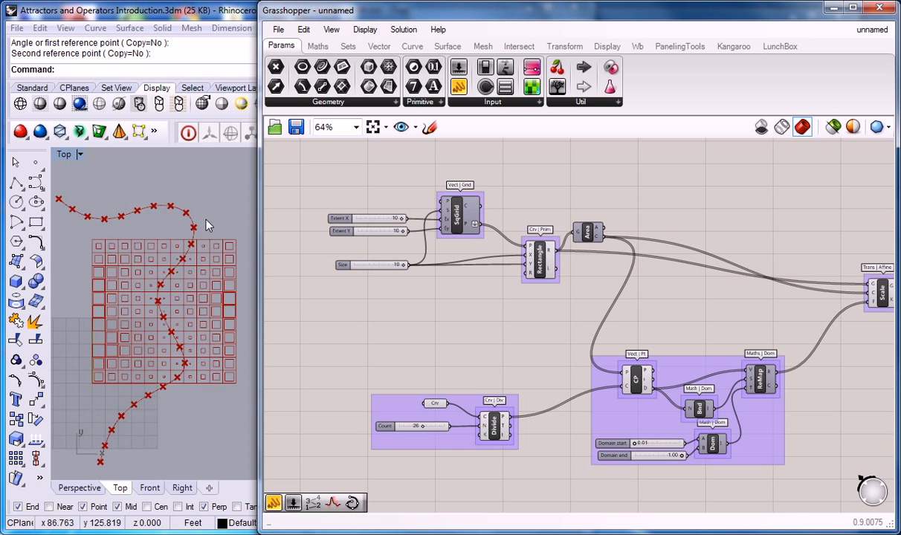
{"action": "right_click_drag", "start_coordinate": [445, 216], "coordinate": [470, 258]}
Draw a roughly square three-point plane surface in Rhino's Top viewport, in the empty space beside the grid
{"action": "scroll", "coordinate": [224, 199], "scroll_direction": "down", "scroll_amount": 6}
{"action": "right_click_drag", "start_coordinate": [226, 215], "coordinate": [124, 245]}
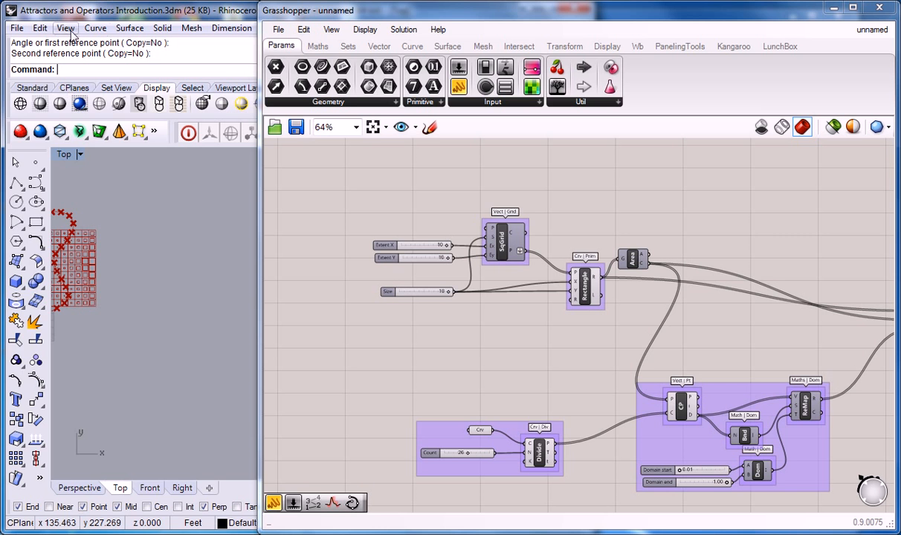
{"action": "left_click", "coordinate": [126, 28]}
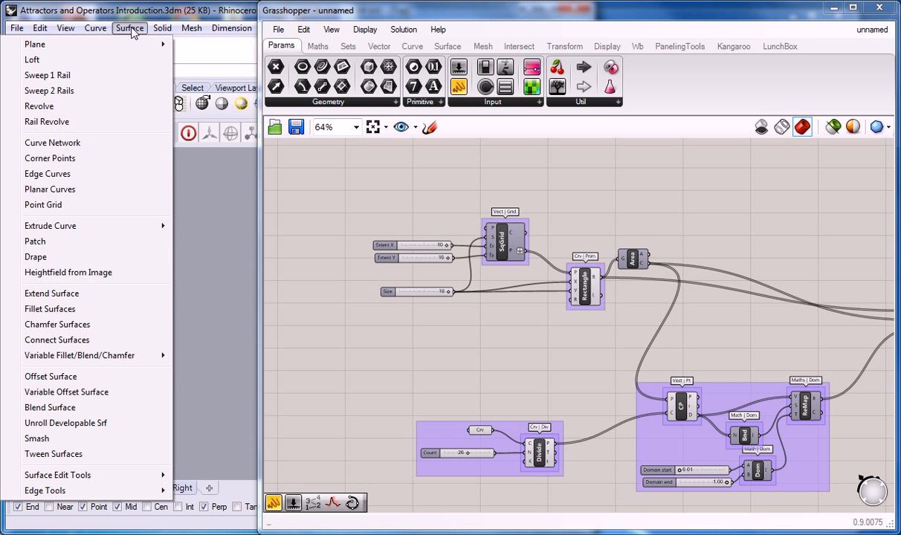
{"action": "mouse_move", "coordinate": [126, 50]}
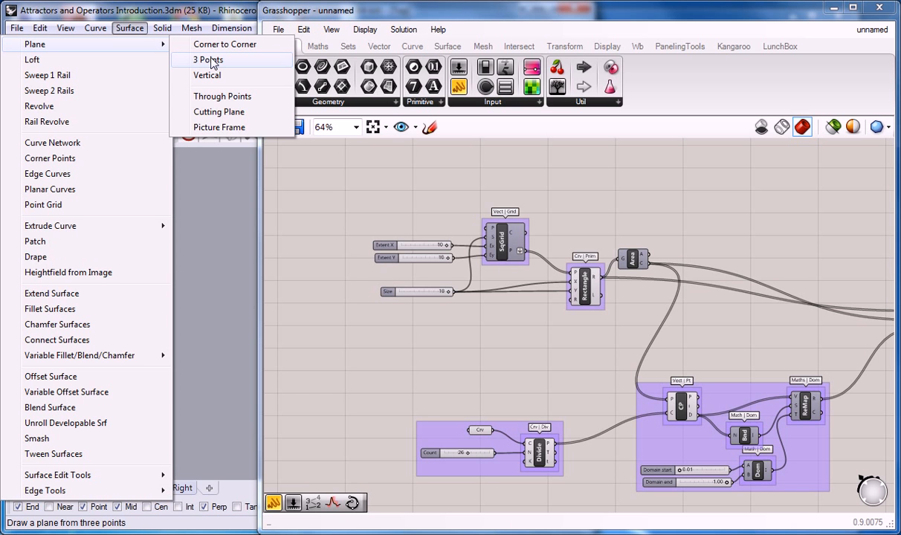
{"action": "left_click", "coordinate": [211, 60]}
{"action": "left_click", "coordinate": [140, 306]}
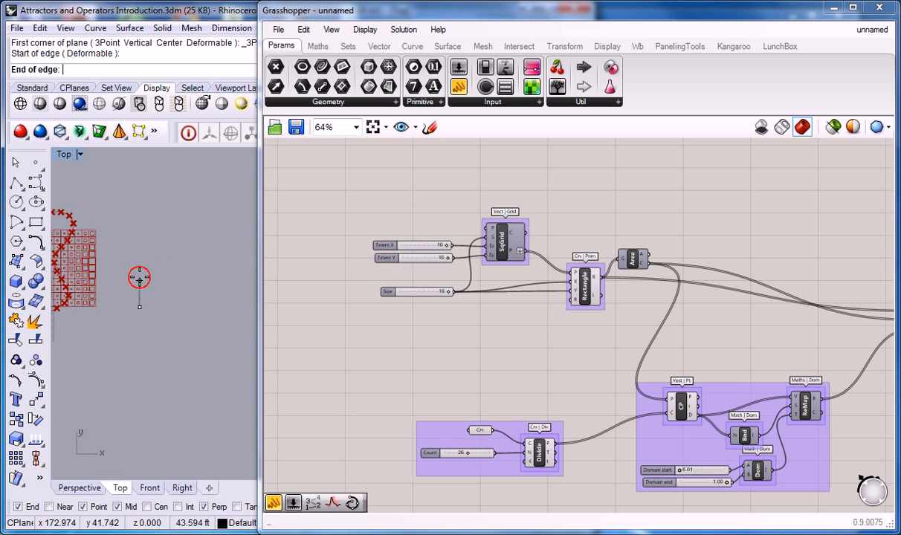
{"action": "left_click", "coordinate": [140, 236]}
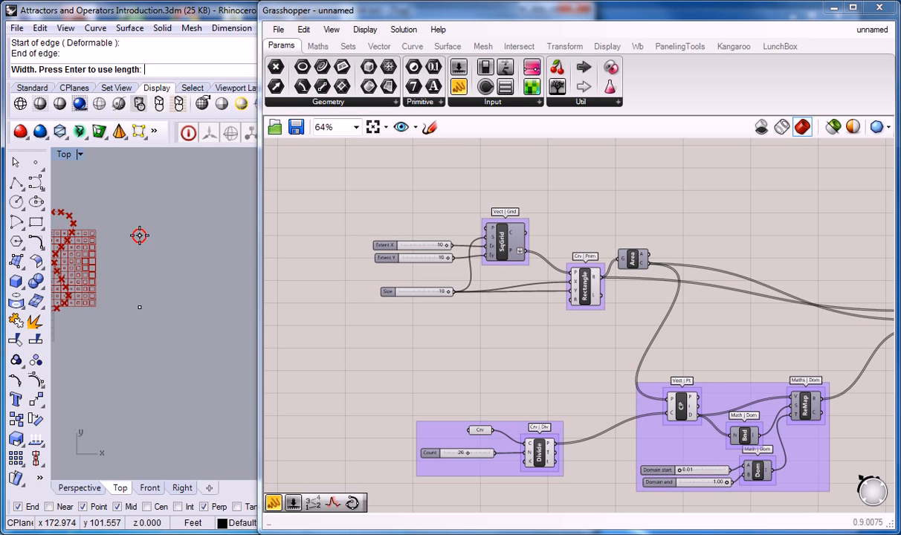
{"action": "left_click", "coordinate": [219, 231]}
{"action": "scroll", "coordinate": [179, 259], "scroll_direction": "up", "scroll_amount": 2}
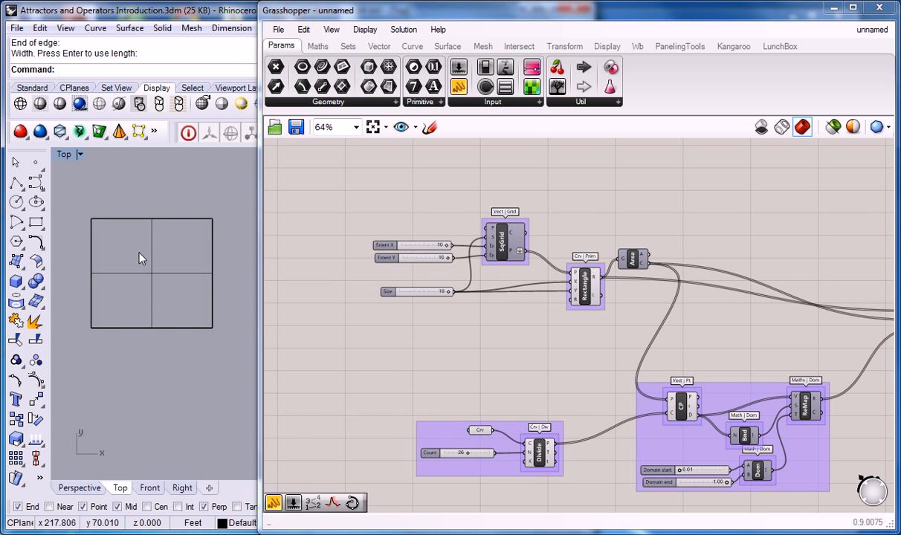
{"action": "left_click", "coordinate": [547, 201]}
{"action": "right_click_drag", "start_coordinate": [591, 212], "coordinate": [593, 222]}
{"action": "left_click_drag", "start_coordinate": [684, 201], "coordinate": [353, 320]}
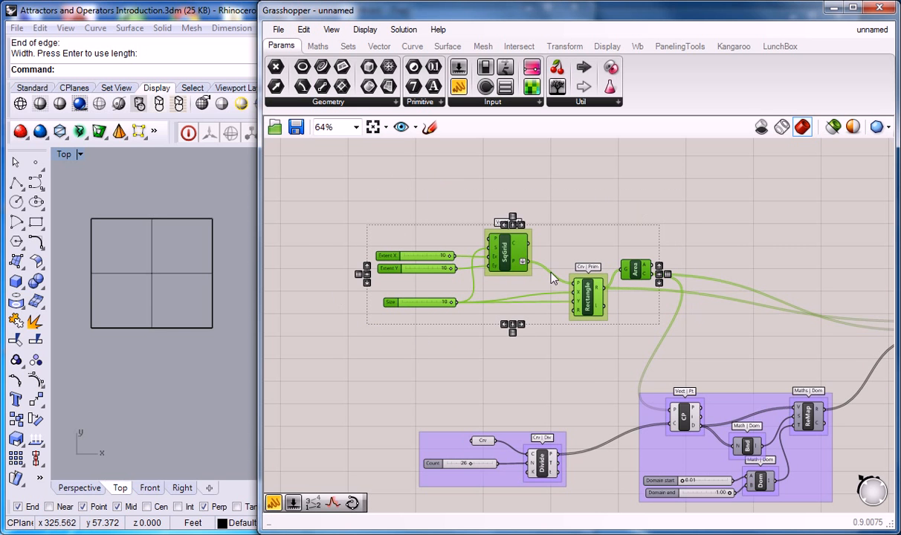
{"action": "key", "text": "Delete"}
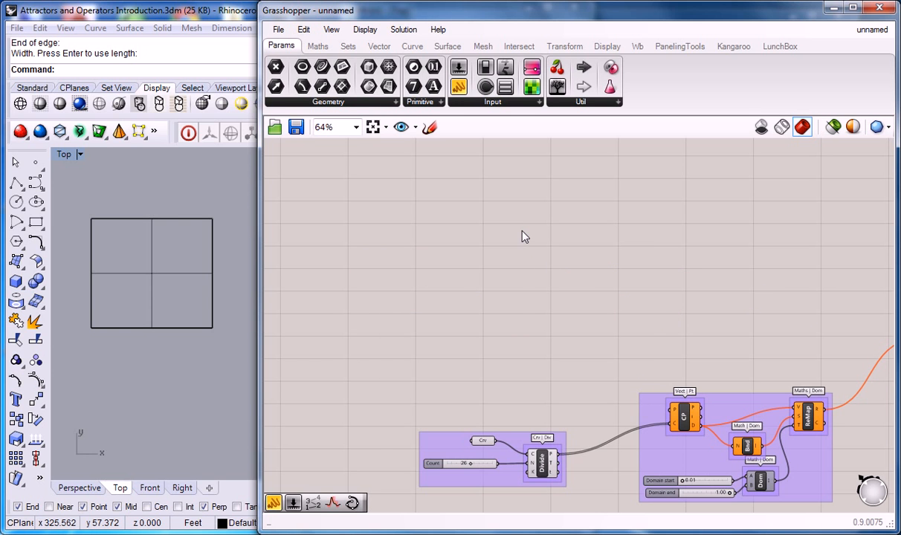
{"action": "key", "text": "ctrl+z"}
Delete the Extent X, Extent Y and Size sliders with the SqGrid and Rectangle components, keeping the Area component
{"action": "left_click", "coordinate": [605, 202]}
{"action": "left_click_drag", "start_coordinate": [608, 192], "coordinate": [372, 335]}
{"action": "key", "text": "Delete"}
Move the Area component down to just above the group containing the CP component
{"action": "left_click_drag", "start_coordinate": [636, 274], "coordinate": [659, 345]}
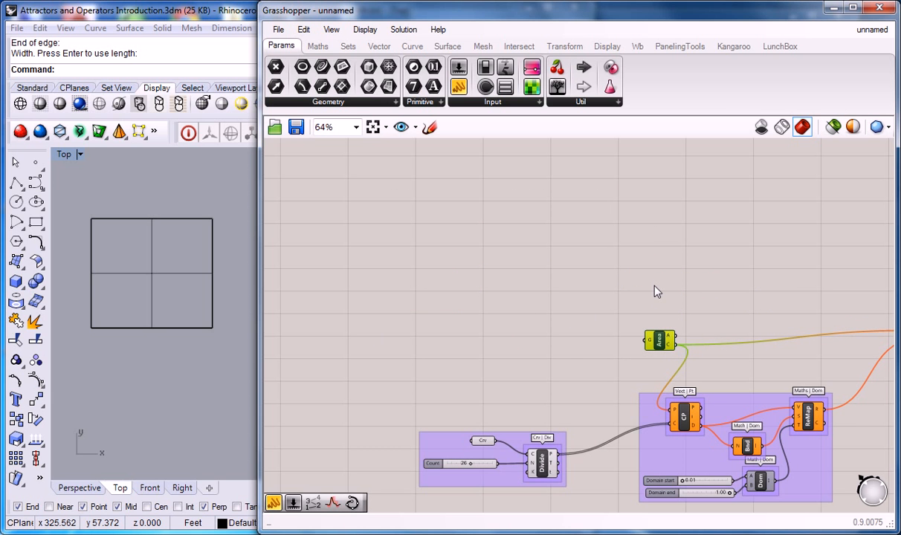
{"action": "left_click", "coordinate": [637, 274]}
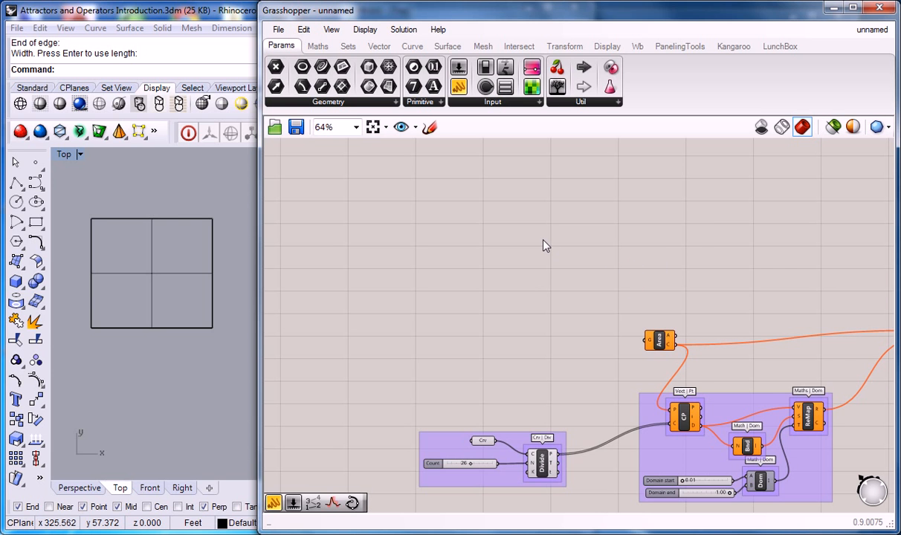
{"action": "right_click_drag", "start_coordinate": [548, 262], "coordinate": [533, 256]}
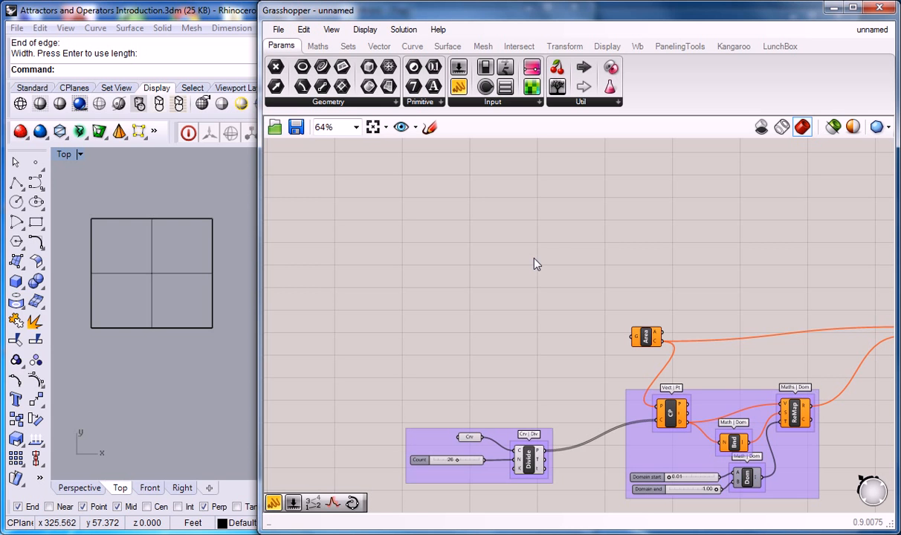
{"action": "left_click", "coordinate": [476, 246]}
{"action": "left_click_drag", "start_coordinate": [644, 342], "coordinate": [638, 337]}
{"action": "left_click", "coordinate": [598, 249]}
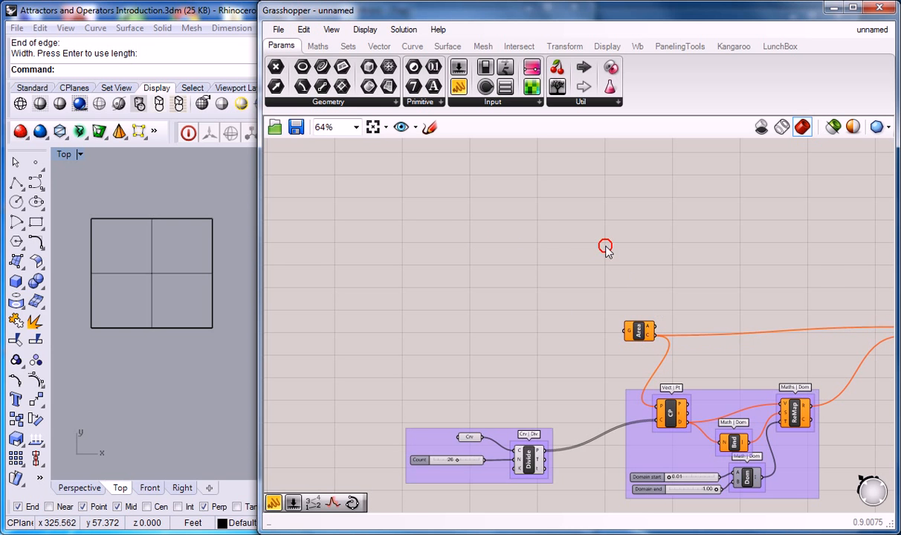
{"action": "right_click_drag", "start_coordinate": [598, 248], "coordinate": [545, 239]}
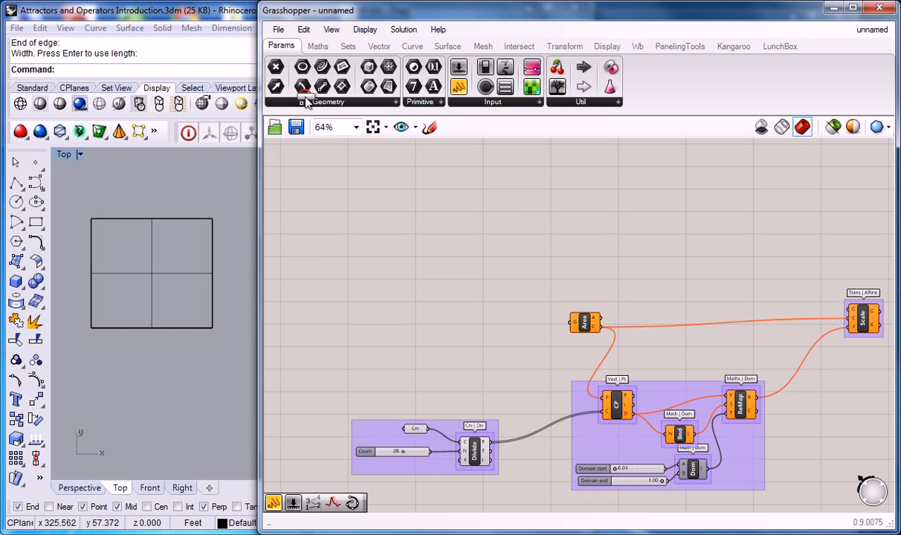
{"action": "left_click_drag", "start_coordinate": [279, 68], "coordinate": [642, 288]}
{"action": "left_click_drag", "start_coordinate": [600, 320], "coordinate": [641, 290]}
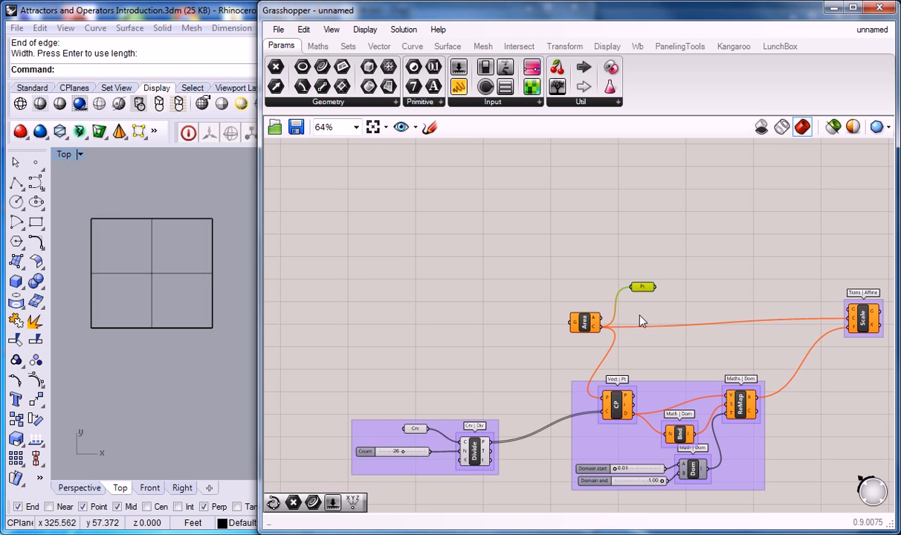
{"action": "key", "text": "Delete"}
Add a Surface parameter in the empty canvas area and reference the square plane surface from Rhino in it
{"action": "right_click_drag", "start_coordinate": [507, 272], "coordinate": [470, 258]}
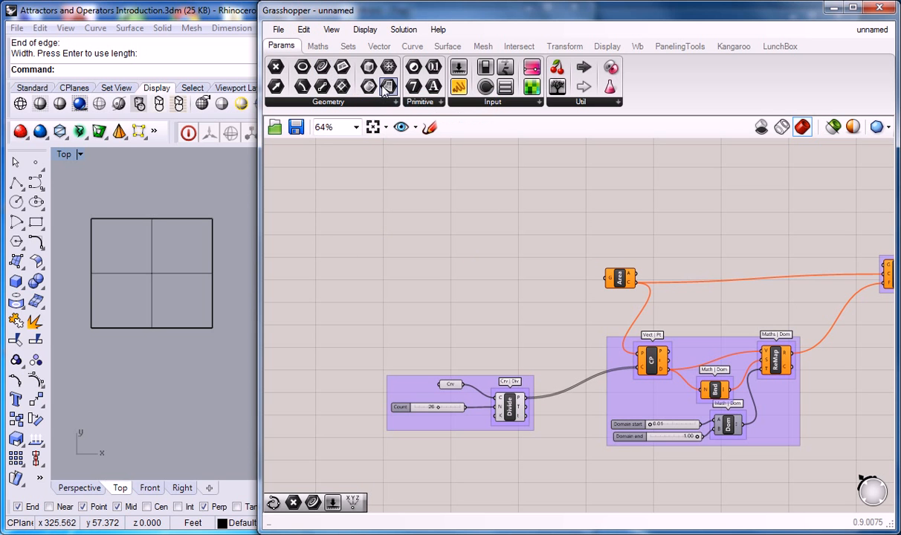
{"action": "left_click_drag", "start_coordinate": [386, 87], "coordinate": [421, 260]}
{"action": "scroll", "coordinate": [423, 258], "scroll_direction": "up", "scroll_amount": 2}
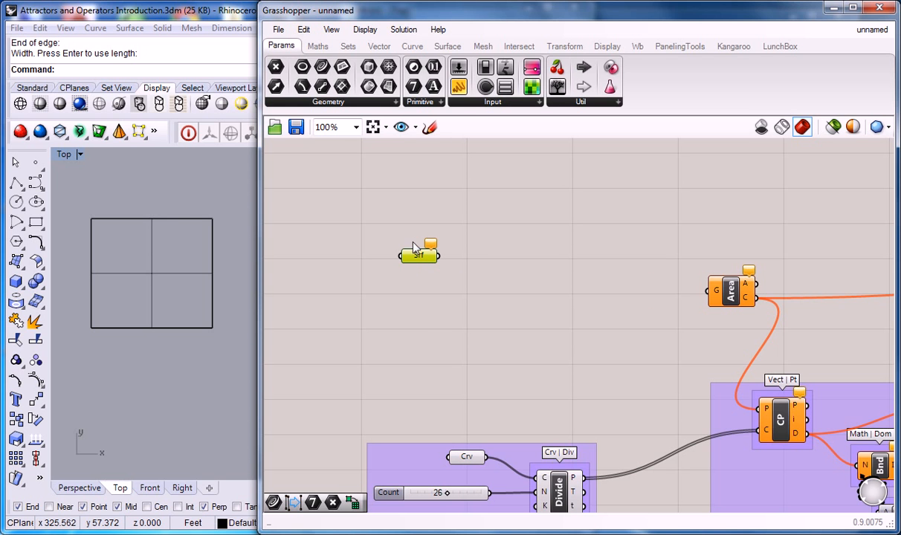
{"action": "right_click", "coordinate": [418, 257]}
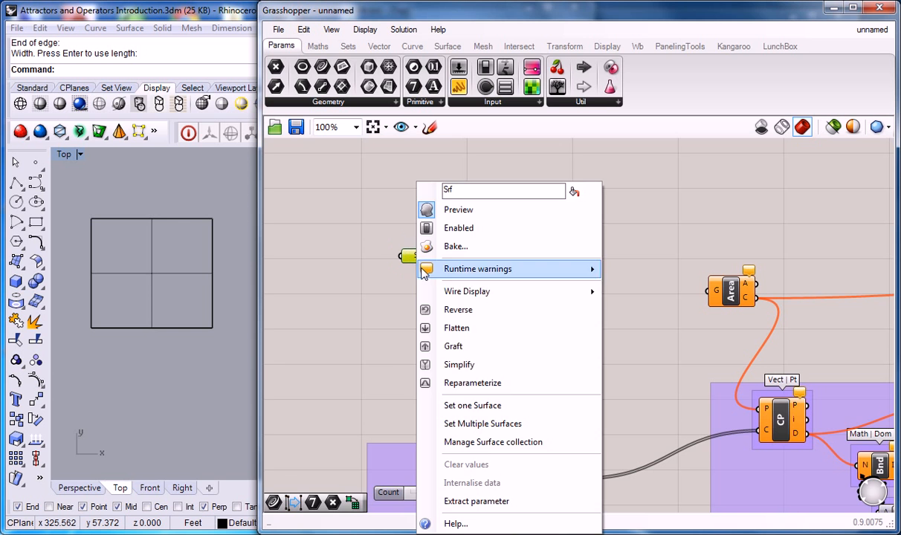
{"action": "left_click", "coordinate": [476, 407]}
{"action": "left_click", "coordinate": [204, 277]}
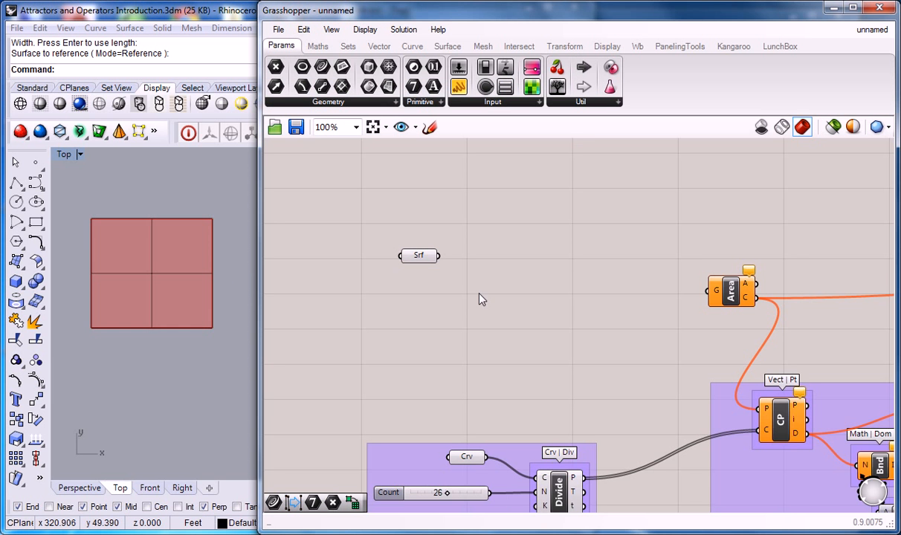
{"action": "left_click", "coordinate": [539, 305]}
Add a Divide Domain² component beside the Surface parameter and connect the surface to its domain input
{"action": "right_click_drag", "start_coordinate": [541, 306], "coordinate": [475, 300]}
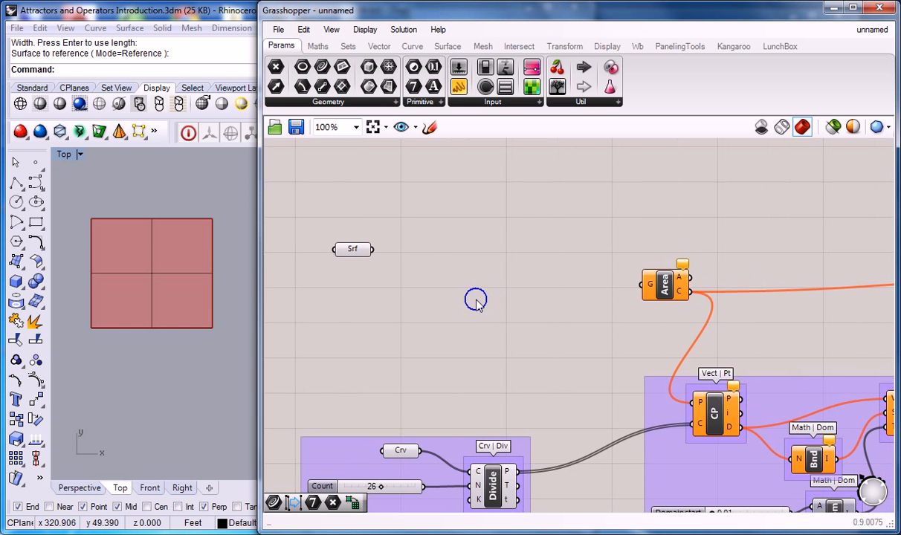
{"action": "left_click", "coordinate": [317, 46]}
{"action": "left_click", "coordinate": [296, 102]}
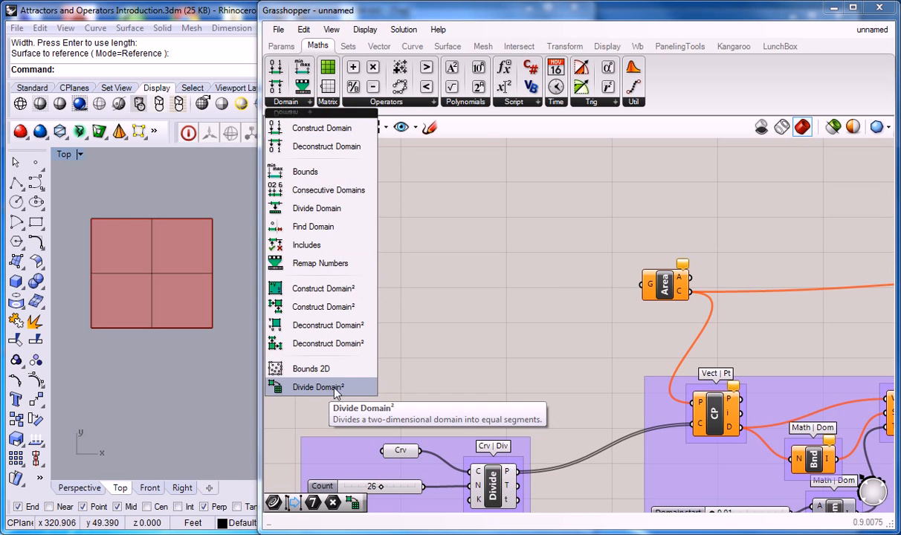
{"action": "left_click", "coordinate": [305, 387]}
{"action": "left_click", "coordinate": [424, 305]}
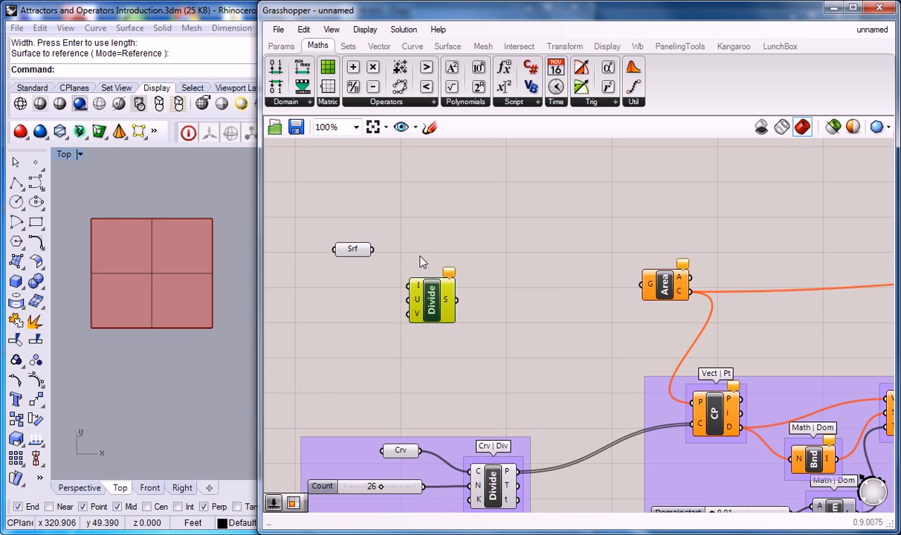
{"action": "left_click_drag", "start_coordinate": [372, 249], "coordinate": [408, 285]}
{"action": "left_click", "coordinate": [422, 259]}
Create two sliders set to 10 and connect them to the U and V inputs of the Divide Domain² component
{"action": "right_click_drag", "start_coordinate": [351, 318], "coordinate": [438, 298]}
{"action": "double_click", "coordinate": [437, 292]}
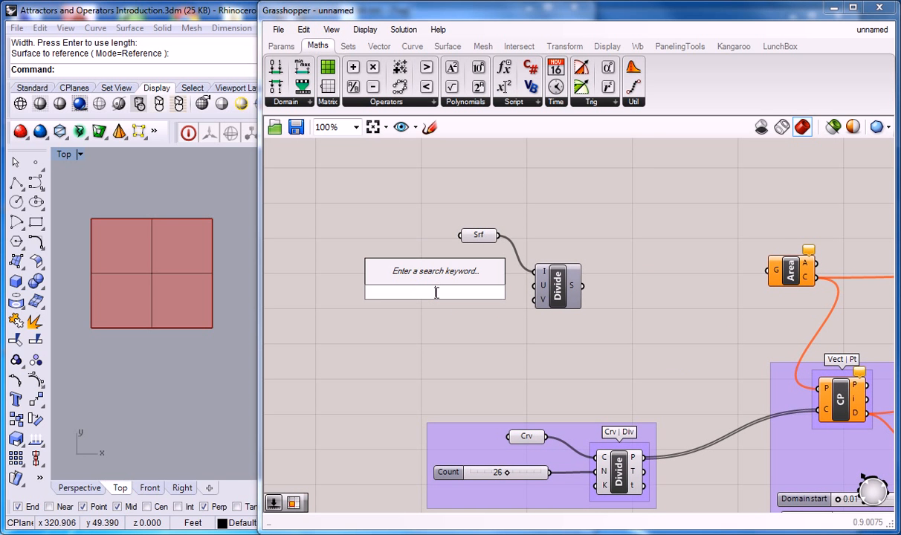
{"action": "type", "text": "10"}
{"action": "key", "text": "Return"}
{"action": "left_click_drag", "start_coordinate": [503, 291], "coordinate": [534, 285]}
{"action": "left_click_drag", "start_coordinate": [444, 298], "coordinate": [417, 317]}
{"action": "key", "text": "ctrl+c"}
{"action": "key", "text": "ctrl+v"}
{"action": "left_click_drag", "start_coordinate": [493, 314], "coordinate": [536, 300]}
Group the Divide Domain² component and label the group "Math | Dom"
{"action": "left_click", "coordinate": [564, 292]}
{"action": "key", "text": "ctrl+g"}
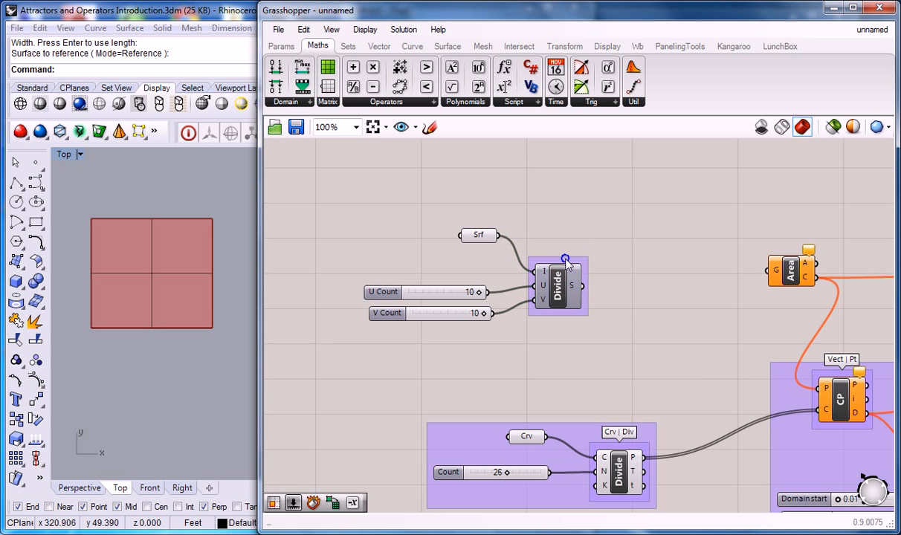
{"action": "right_click", "coordinate": [567, 259]}
{"action": "type", "text": "MAth | Dom"}
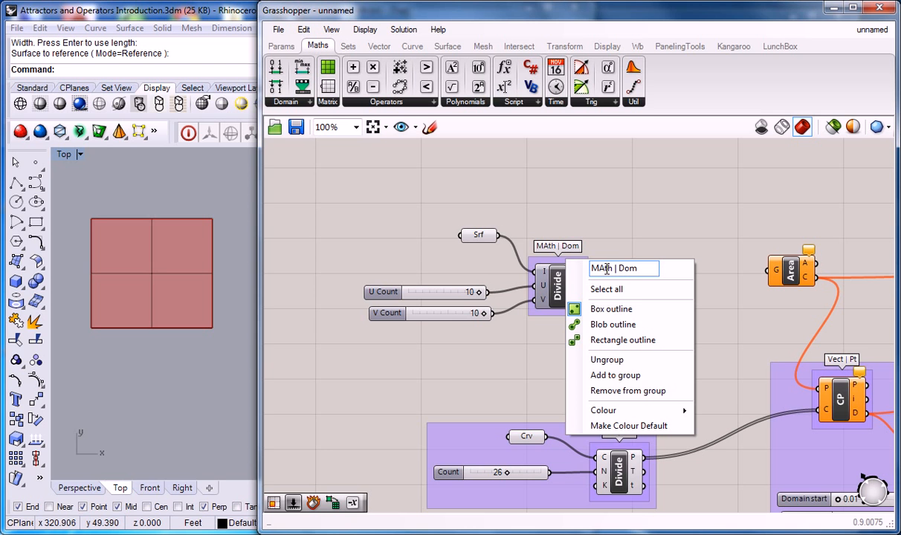
{"action": "left_click", "coordinate": [605, 268]}
{"action": "key", "text": "BackSpace"}
{"action": "type", "text": "a"}
{"action": "left_click", "coordinate": [624, 234]}
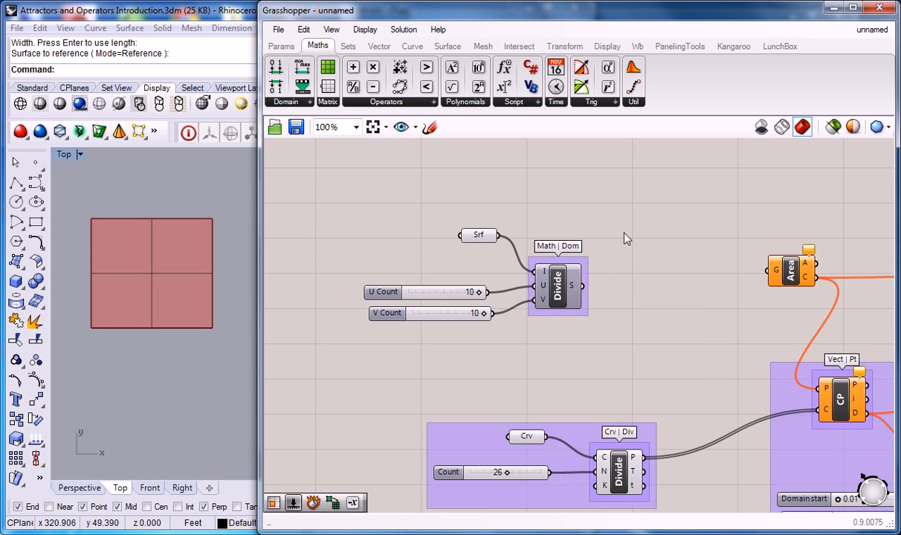
Tidy the layout by placing the Surface parameter closer to the count sliders and lowering the Divide Domain² component
{"action": "right_click_drag", "start_coordinate": [636, 229], "coordinate": [559, 249]}
{"action": "scroll", "coordinate": [559, 249], "scroll_direction": "down", "scroll_amount": 3}
{"action": "left_click", "coordinate": [448, 255]}
{"action": "left_click_drag", "start_coordinate": [448, 256], "coordinate": [455, 263]}
{"action": "left_click", "coordinate": [475, 224]}
{"action": "left_click", "coordinate": [493, 274]}
{"action": "right_click_drag", "start_coordinate": [529, 244], "coordinate": [509, 267]}
{"action": "left_click", "coordinate": [488, 238]}
{"action": "left_click_drag", "start_coordinate": [462, 283], "coordinate": [465, 307]}
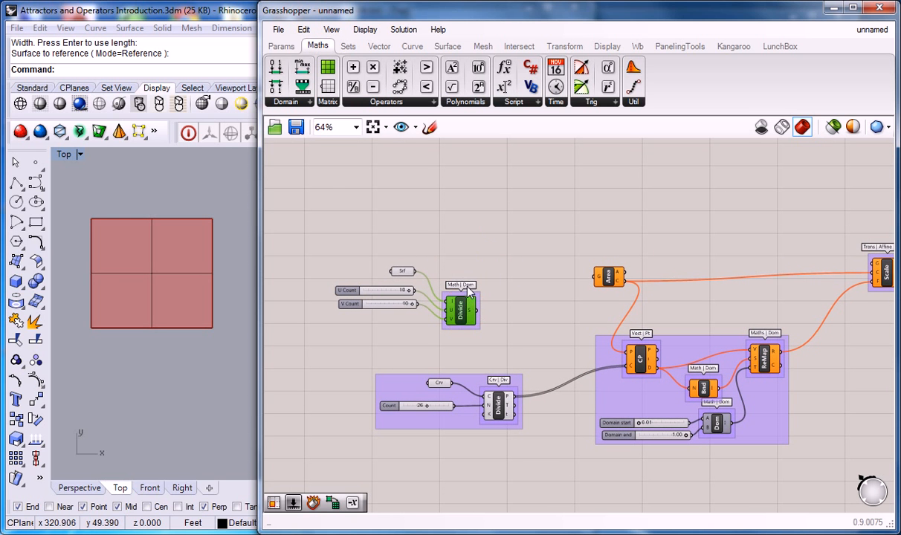
Add an Isotrim component and connect the Surface parameter and the Divide Domain² segments to its inputs
{"action": "left_click", "coordinate": [446, 46]}
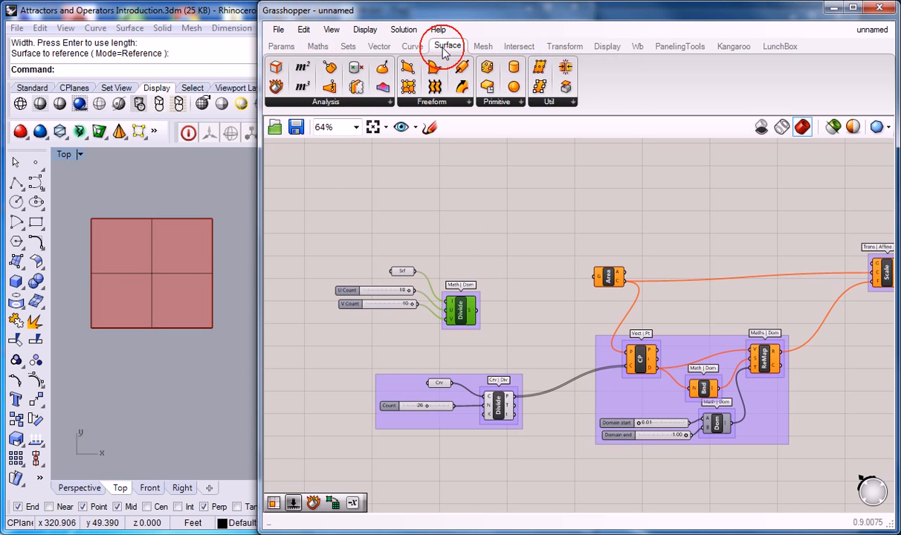
{"action": "left_click", "coordinate": [556, 103]}
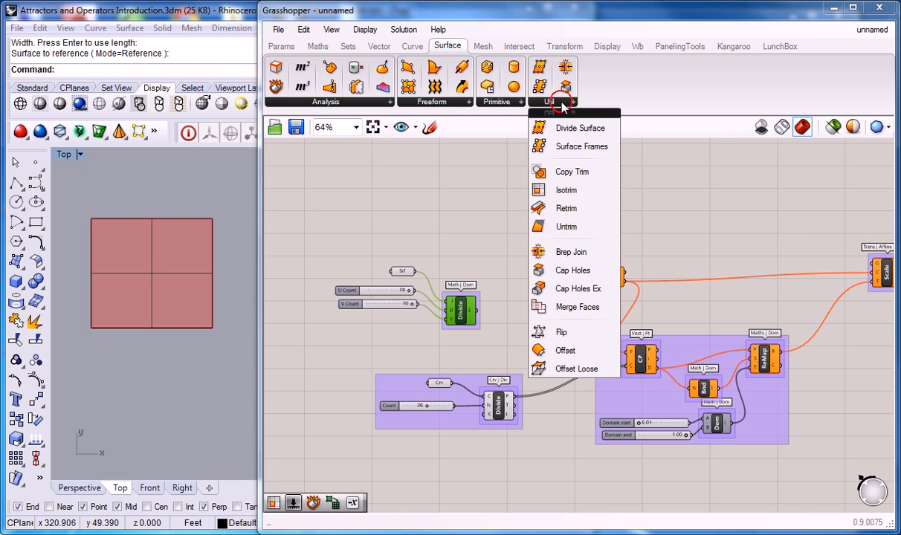
{"action": "left_click", "coordinate": [568, 195]}
{"action": "left_click", "coordinate": [513, 274]}
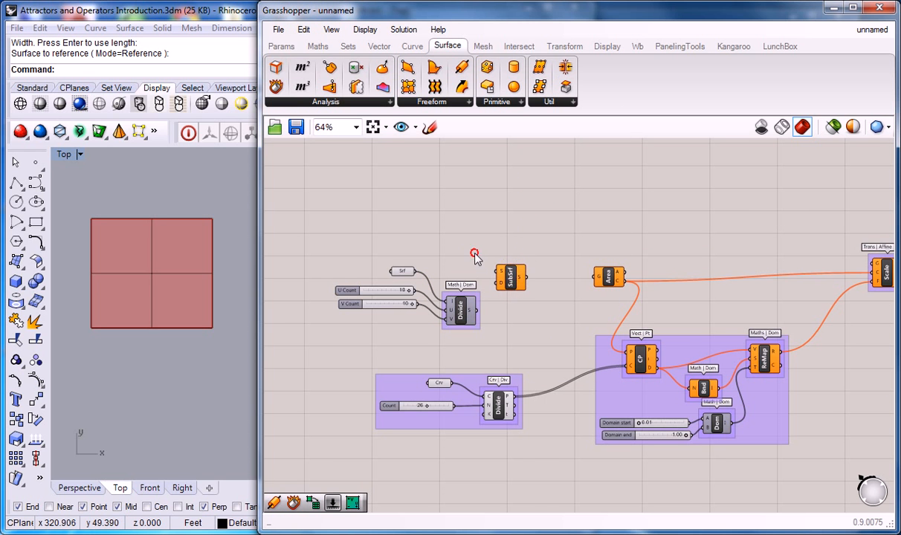
{"action": "scroll", "coordinate": [477, 259], "scroll_direction": "up", "scroll_amount": 1}
{"action": "left_click_drag", "start_coordinate": [476, 309], "coordinate": [497, 283]}
{"action": "left_click_drag", "start_coordinate": [400, 263], "coordinate": [508, 263]}
{"action": "left_click", "coordinate": [522, 279]}
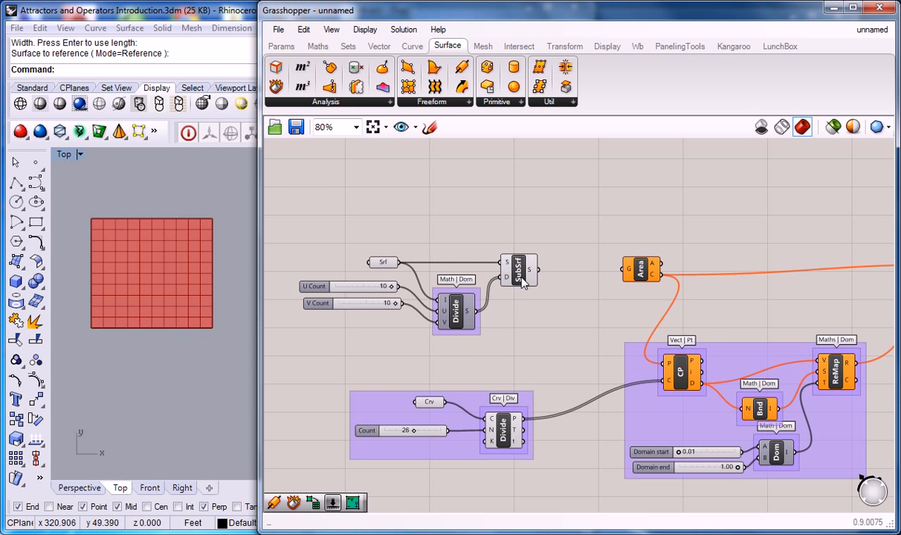
Group the SubSrf component and label the group "Srf | Util."
{"action": "right_click", "coordinate": [521, 277]}
{"action": "left_click", "coordinate": [527, 215]}
{"action": "left_click", "coordinate": [522, 277]}
{"action": "key", "text": "ctrl+g"}
{"action": "left_click", "coordinate": [498, 226]}
{"action": "right_click", "coordinate": [525, 253]}
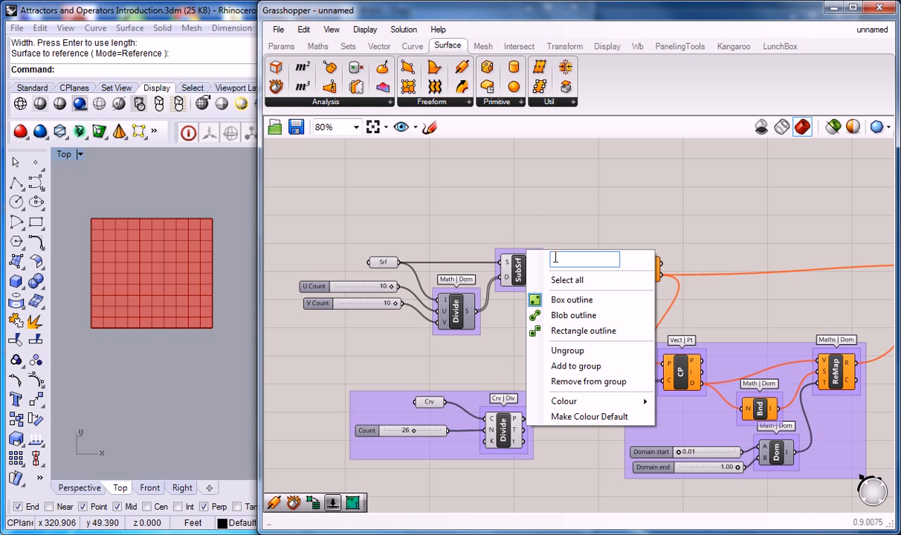
{"action": "type", "text": "Srf | Util."}
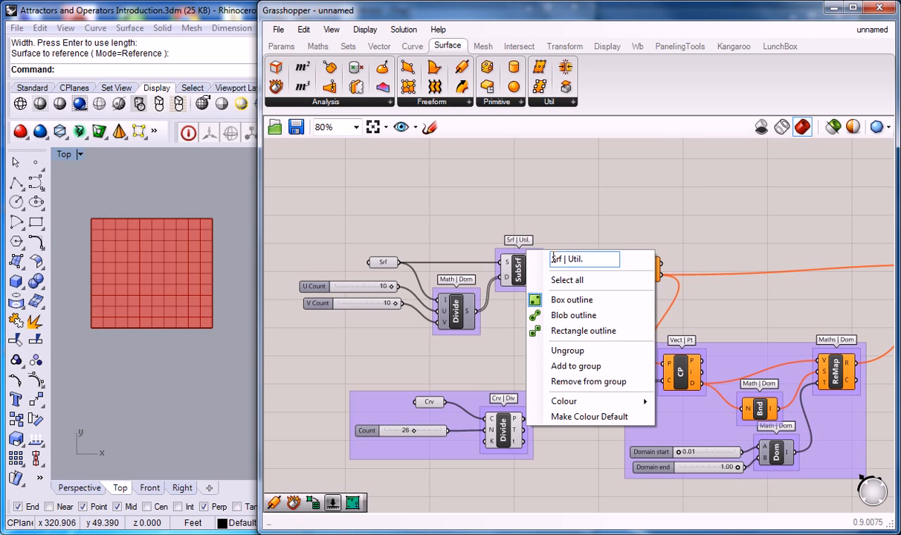
{"action": "left_click", "coordinate": [574, 187]}
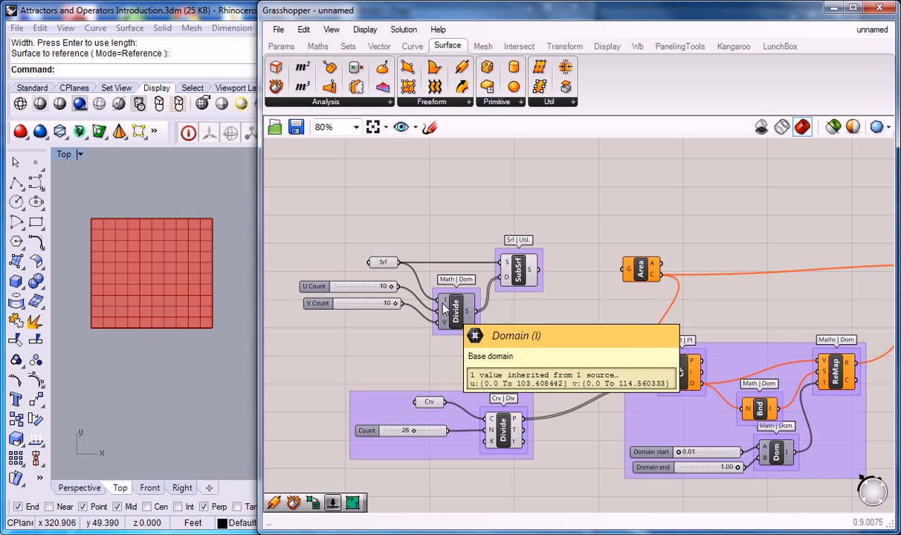
Move the surface parameter, count sliders, Divide Domain² and SubSrf together up and left, away from the Area component
{"action": "right_click_drag", "start_coordinate": [446, 308], "coordinate": [419, 278]}
{"action": "right_click_drag", "start_coordinate": [438, 238], "coordinate": [482, 257]}
{"action": "left_click_drag", "start_coordinate": [550, 205], "coordinate": [395, 329]}
{"action": "left_click_drag", "start_coordinate": [478, 300], "coordinate": [442, 280]}
{"action": "left_click", "coordinate": [407, 197]}
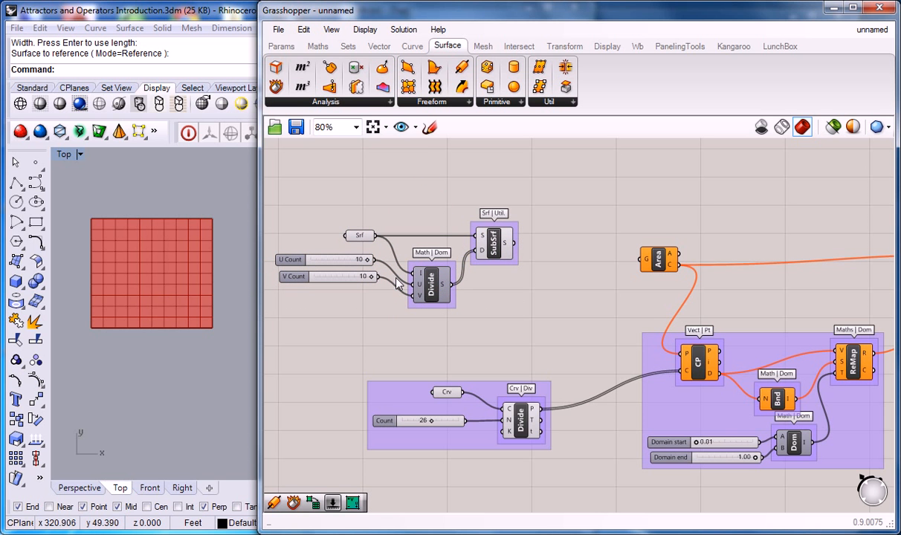
Examine the whole definition and compare the original attractor grid with the divided surface in the Top viewport
{"action": "scroll", "coordinate": [390, 253], "scroll_direction": "down", "scroll_amount": 2}
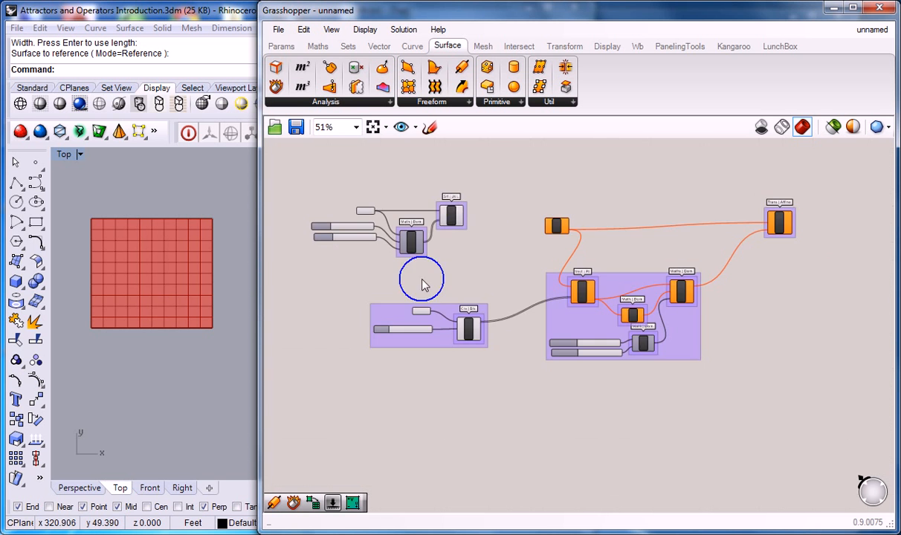
{"action": "scroll", "coordinate": [207, 196], "scroll_direction": "down", "scroll_amount": 6}
{"action": "right_click_drag", "start_coordinate": [175, 198], "coordinate": [225, 228]}
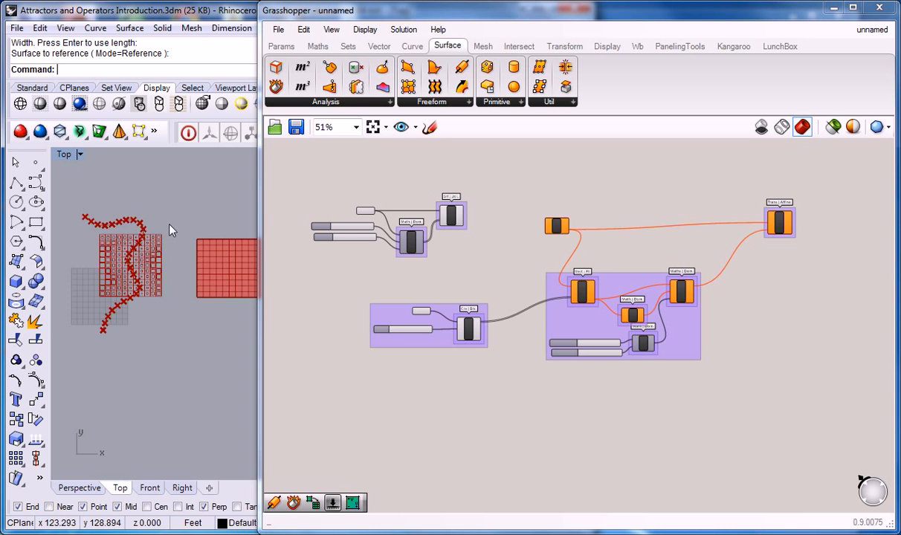
{"action": "right_click_drag", "start_coordinate": [133, 225], "coordinate": [98, 236]}
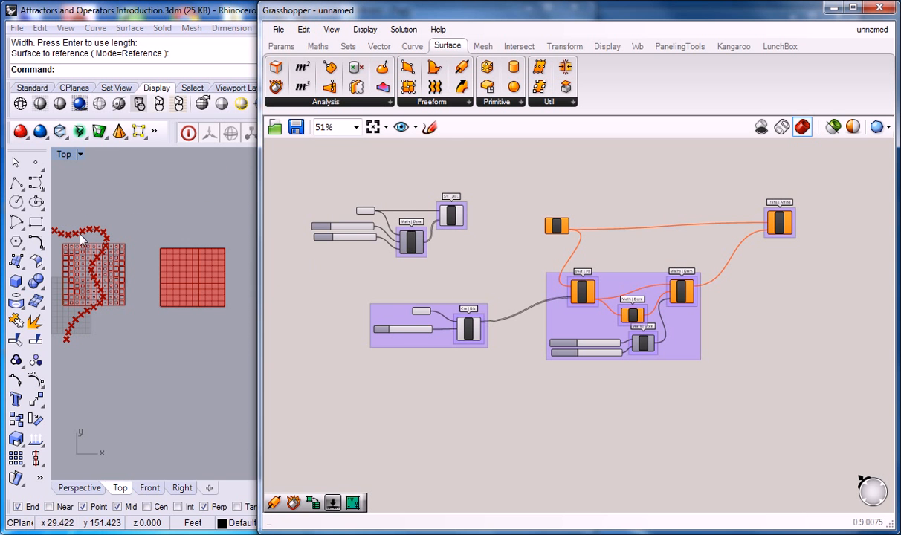
{"action": "left_click", "coordinate": [437, 297]}
{"action": "scroll", "coordinate": [447, 296], "scroll_direction": "up", "scroll_amount": 3}
{"action": "right_click_drag", "start_coordinate": [483, 291], "coordinate": [484, 346]}
{"action": "scroll", "coordinate": [482, 345], "scroll_direction": "down", "scroll_amount": 2}
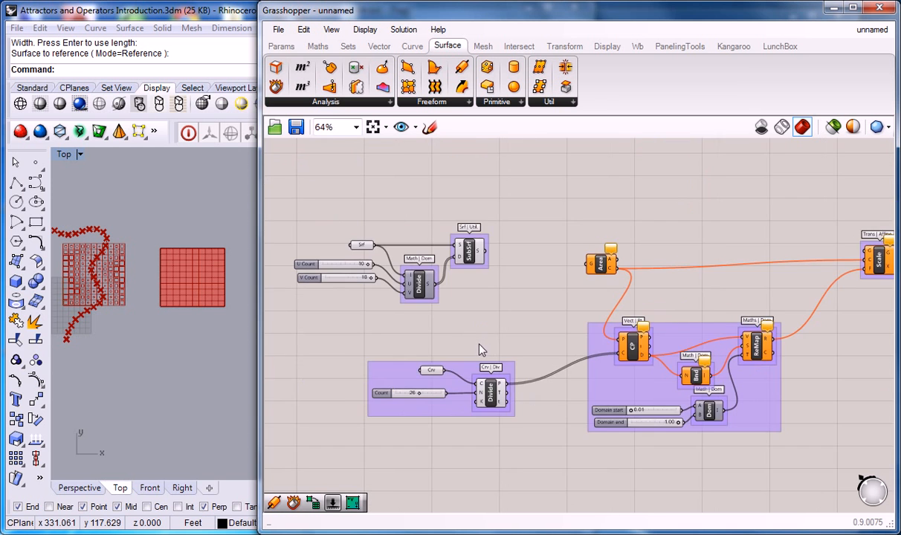
Move the Area and Scale components down, closer to the group containing CP and ReMap
{"action": "right_click_drag", "start_coordinate": [551, 324], "coordinate": [514, 322]}
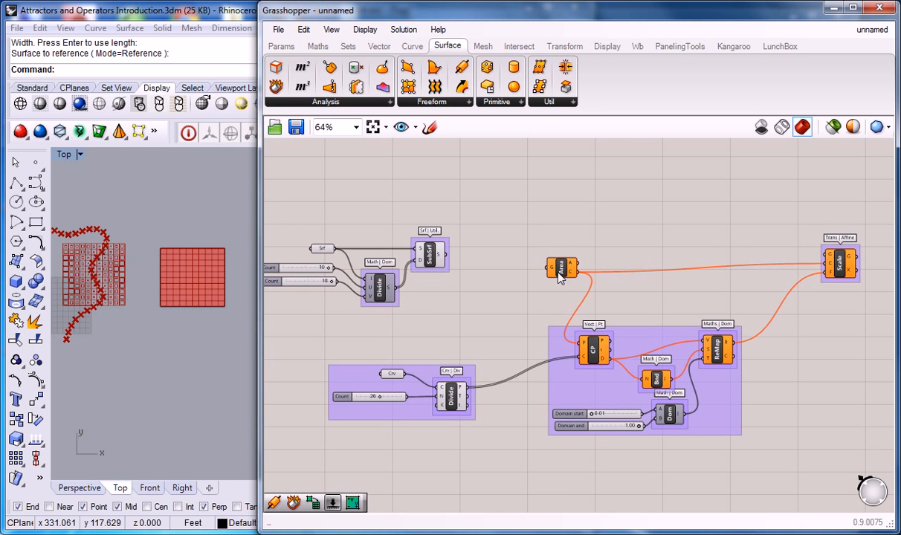
{"action": "right_click_drag", "start_coordinate": [608, 277], "coordinate": [563, 272]}
{"action": "left_click_drag", "start_coordinate": [478, 277], "coordinate": [463, 319]}
{"action": "left_click_drag", "start_coordinate": [748, 279], "coordinate": [696, 331]}
Shift the surface subdivision components as one block further up and left to open space on the canvas
{"action": "right_click_drag", "start_coordinate": [370, 201], "coordinate": [536, 233]}
{"action": "left_click_drag", "start_coordinate": [521, 224], "coordinate": [298, 334]}
{"action": "left_click_drag", "start_coordinate": [455, 331], "coordinate": [433, 304]}
{"action": "left_click", "coordinate": [587, 278]}
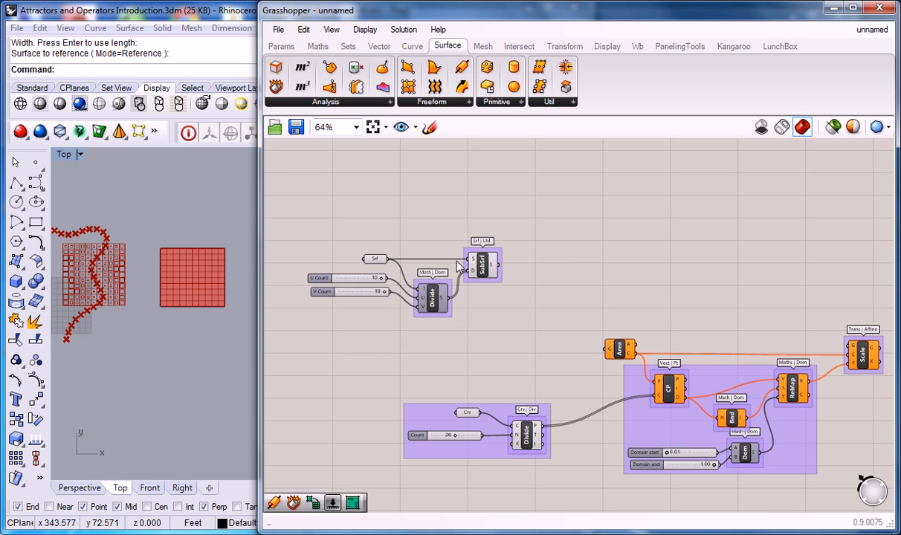
{"action": "right_click_drag", "start_coordinate": [551, 281], "coordinate": [545, 255]}
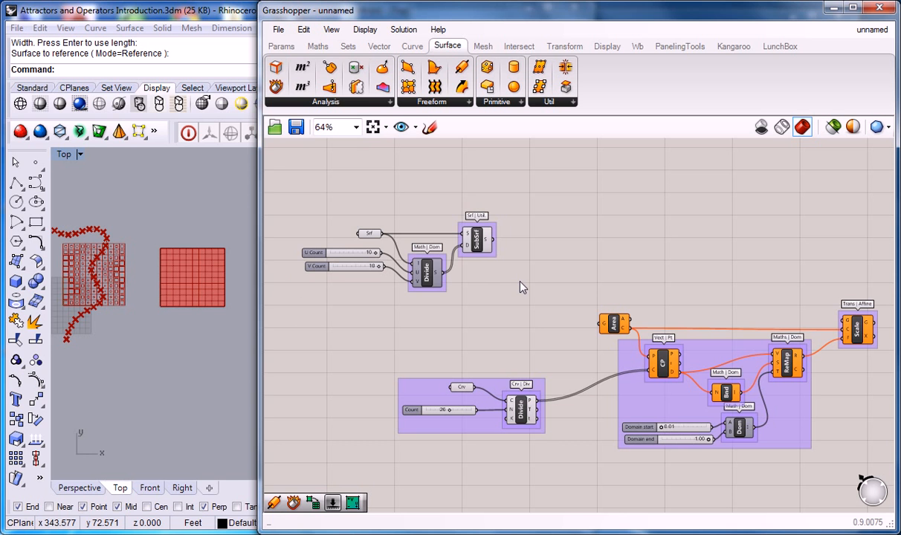
Place three single points scattered over the divided surface in Rhino's Top viewport
{"action": "right_click_drag", "start_coordinate": [211, 213], "coordinate": [196, 206]}
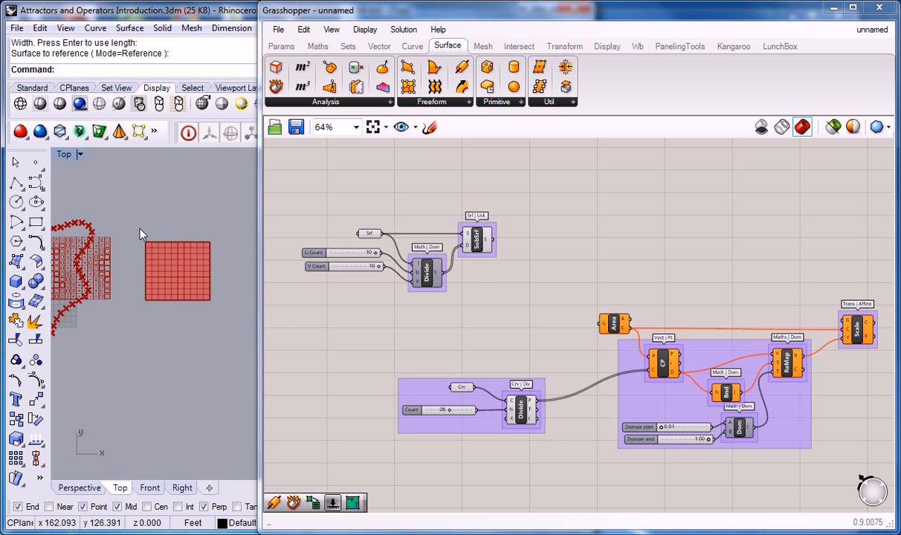
{"action": "left_click", "coordinate": [35, 167]}
{"action": "scroll", "coordinate": [206, 267], "scroll_direction": "up", "scroll_amount": 3}
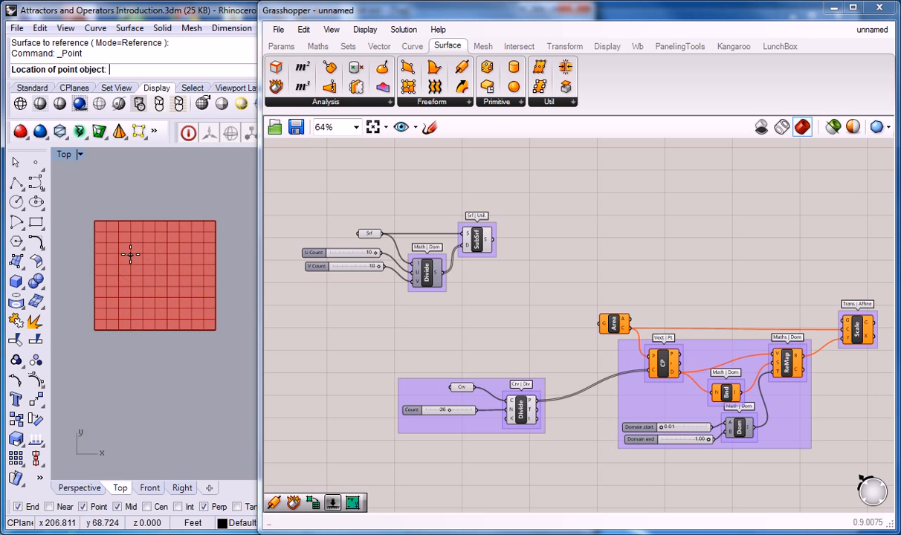
{"action": "left_click", "coordinate": [129, 253]}
{"action": "left_click", "coordinate": [36, 166]}
{"action": "left_click", "coordinate": [190, 270]}
{"action": "key", "text": "Return"}
{"action": "left_click", "coordinate": [142, 302]}
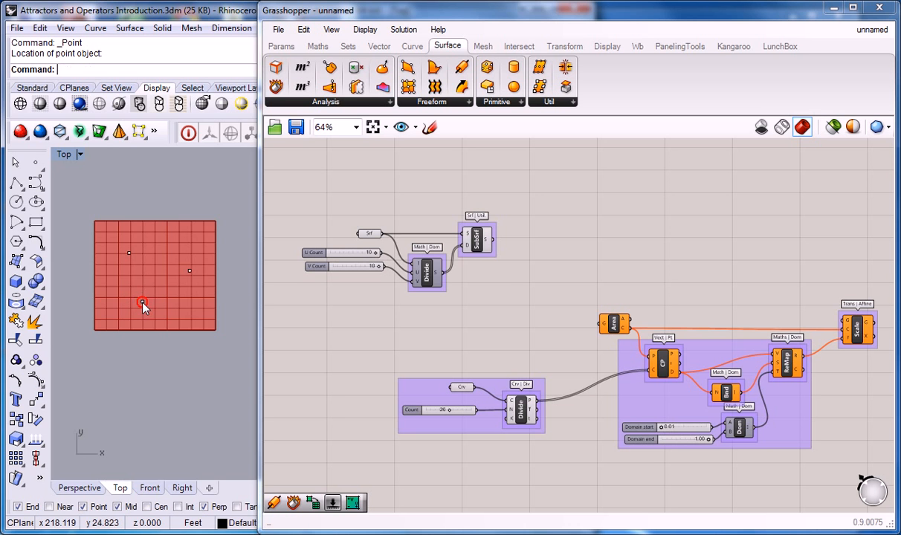
{"action": "right_click_drag", "start_coordinate": [235, 299], "coordinate": [230, 292]}
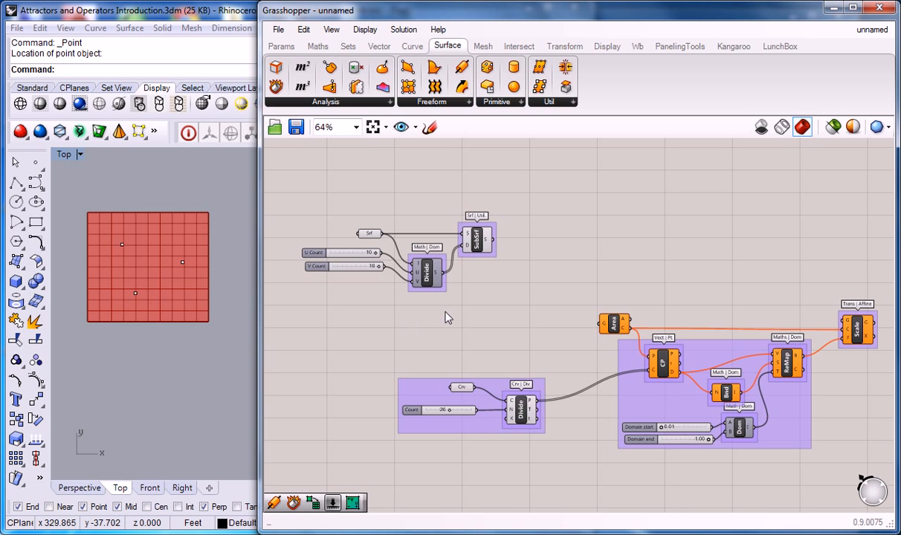
Delete the attractor curve group with the Crv parameter, Count slider and Divide Curve component
{"action": "mouse_move", "coordinate": [522, 317]}
{"action": "right_mouse_down"}
{"action": "mouse_move", "coordinate": [467, 326]}
{"action": "mouse_move", "coordinate": [445, 343]}
{"action": "mouse_move", "coordinate": [499, 346]}
{"action": "mouse_move", "coordinate": [514, 360]}
{"action": "right_mouse_up"}
{"action": "left_click_drag", "start_coordinate": [517, 364], "coordinate": [357, 443]}
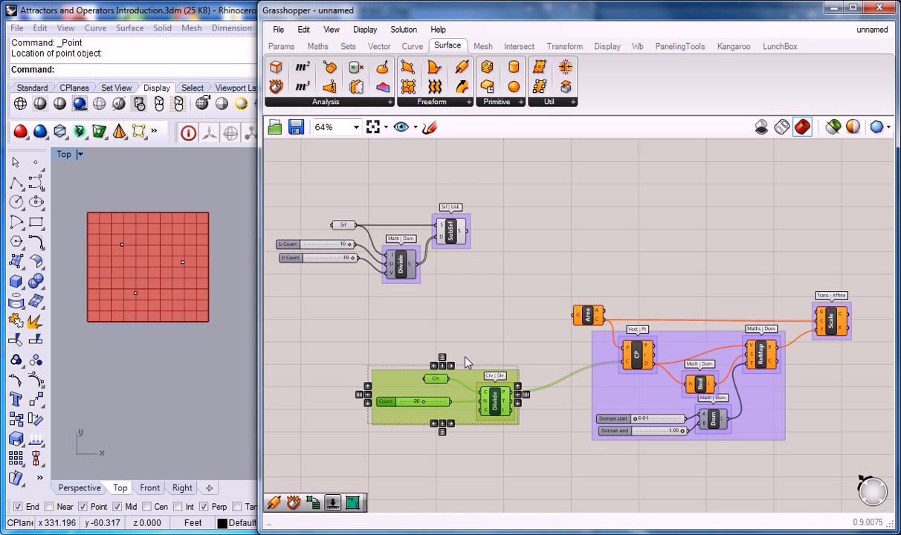
{"action": "key", "text": "Delete"}
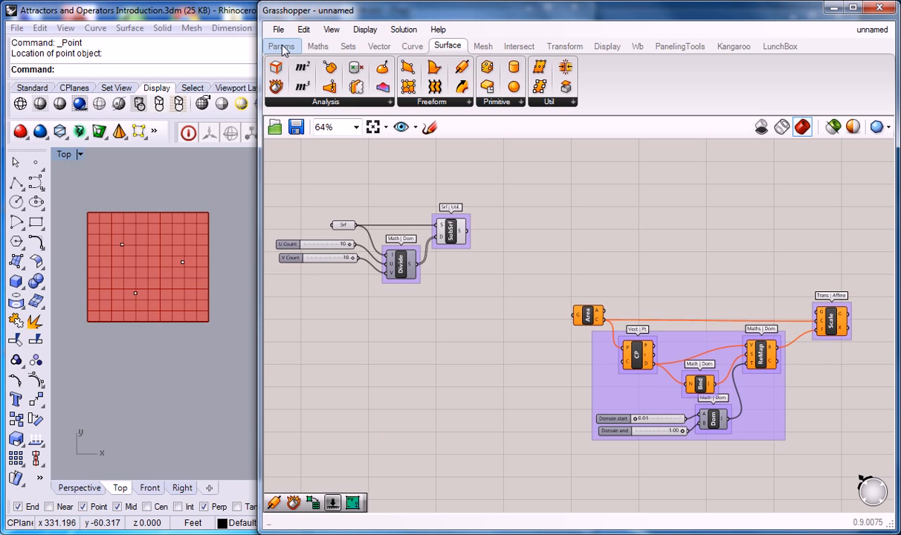
{"action": "scroll", "coordinate": [463, 264], "scroll_direction": "down", "scroll_amount": 4}
{"action": "right_click_drag", "start_coordinate": [462, 271], "coordinate": [471, 370]}
{"action": "scroll", "coordinate": [442, 278], "scroll_direction": "up", "scroll_amount": 2}
{"action": "right_click_drag", "start_coordinate": [470, 304], "coordinate": [474, 314]}
{"action": "scroll", "coordinate": [474, 314], "scroll_direction": "down", "scroll_amount": 1}
{"action": "right_click_drag", "start_coordinate": [484, 380], "coordinate": [500, 225]}
{"action": "scroll", "coordinate": [476, 346], "scroll_direction": "up", "scroll_amount": 3}
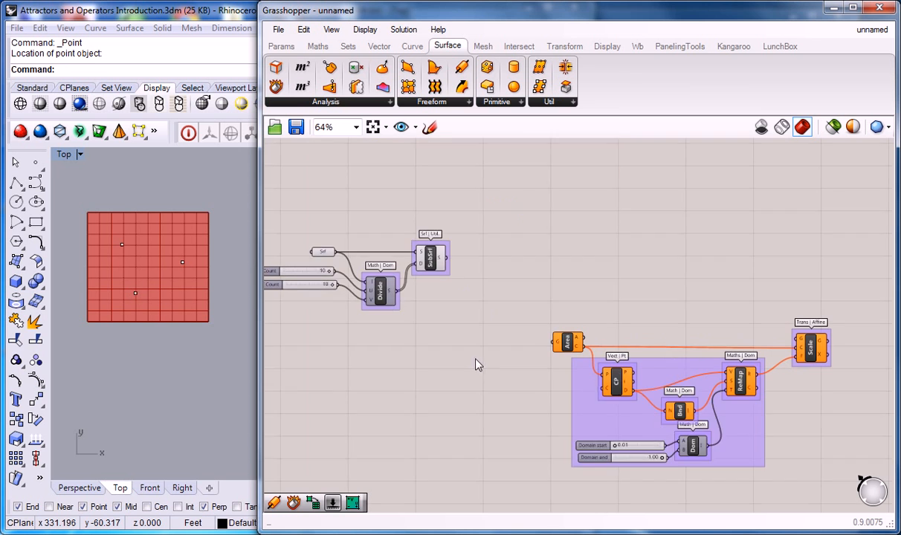
Add a Point parameter beside the CP group and reference the three Rhino points in it as multiple points
{"action": "right_click_drag", "start_coordinate": [476, 364], "coordinate": [475, 281]}
{"action": "left_click", "coordinate": [281, 46]}
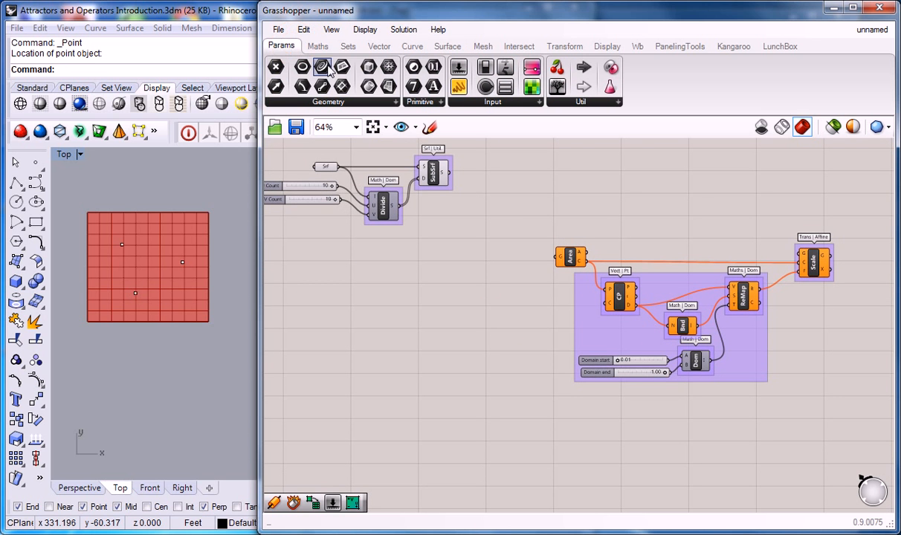
{"action": "left_click_drag", "start_coordinate": [280, 77], "coordinate": [522, 308]}
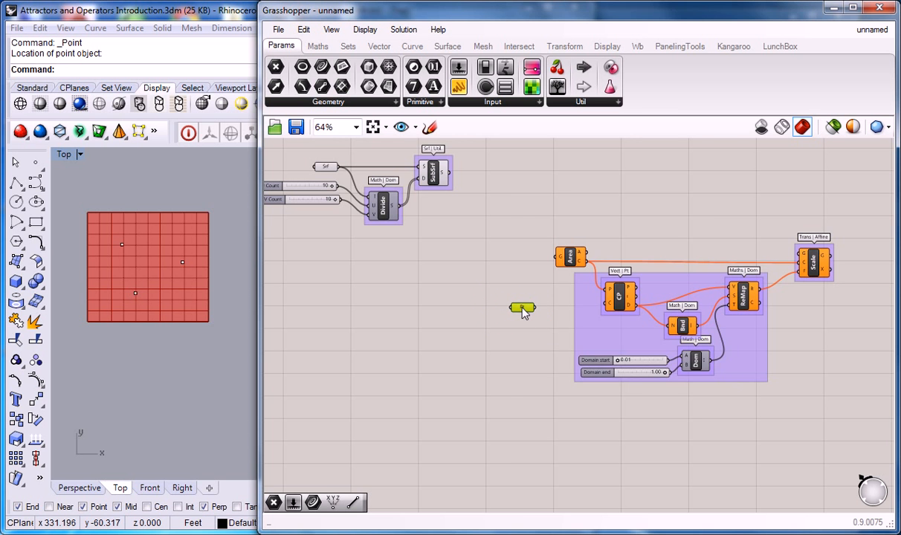
{"action": "right_click", "coordinate": [520, 307]}
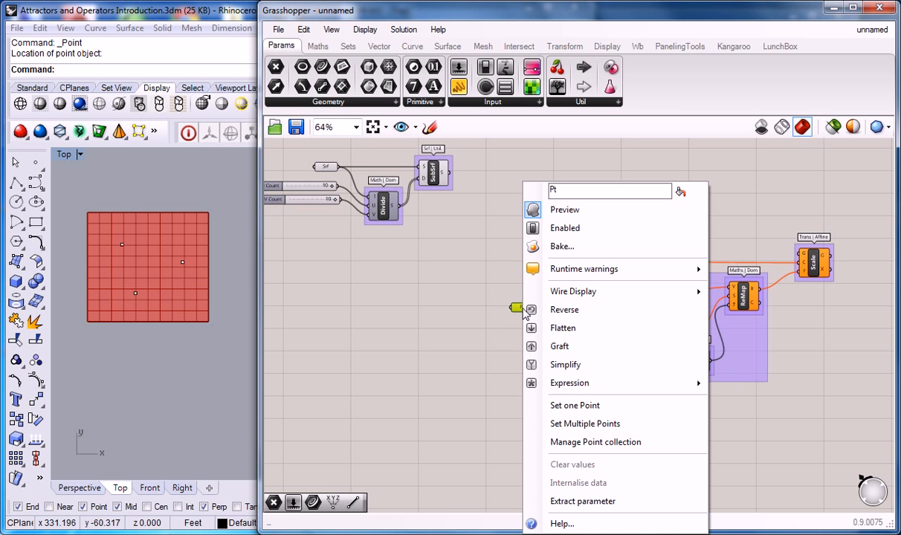
{"action": "left_click", "coordinate": [574, 425]}
{"action": "left_click_drag", "start_coordinate": [104, 184], "coordinate": [192, 363]}
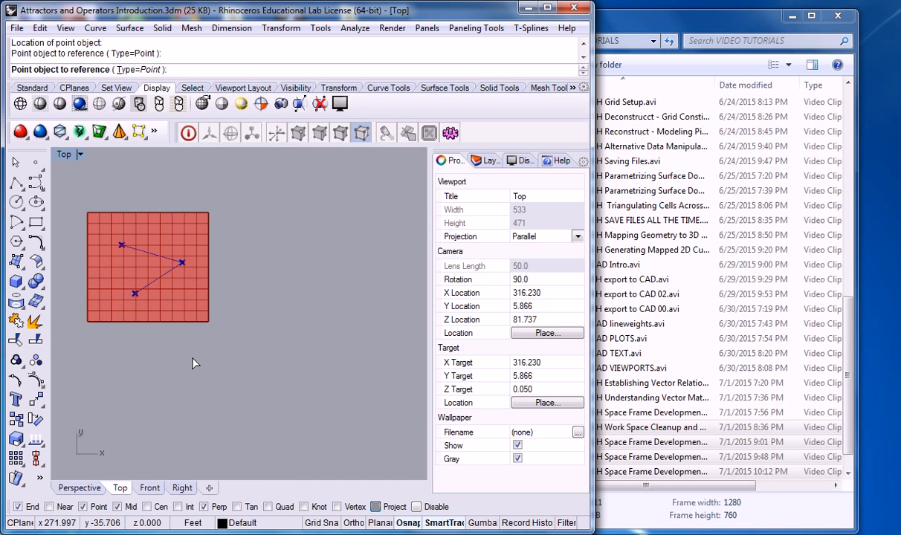
{"action": "key", "text": "Return"}
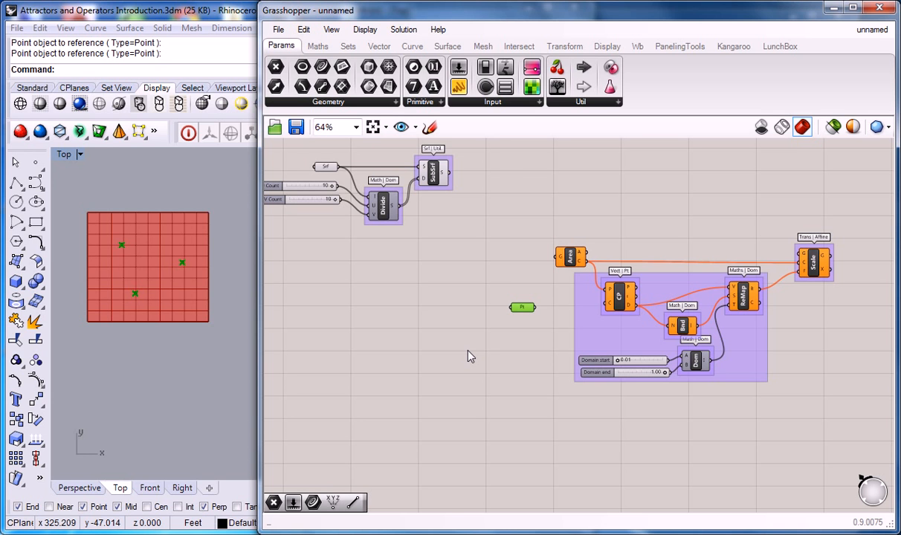
Move the Area component slightly up, away from the CP group, and delete the Scale component
{"action": "left_click", "coordinate": [523, 307]}
{"action": "left_click", "coordinate": [522, 307]}
{"action": "right_click", "coordinate": [521, 278]}
{"action": "left_click", "coordinate": [509, 273]}
{"action": "left_click", "coordinate": [528, 275]}
{"action": "left_click_drag", "start_coordinate": [569, 264], "coordinate": [583, 250]}
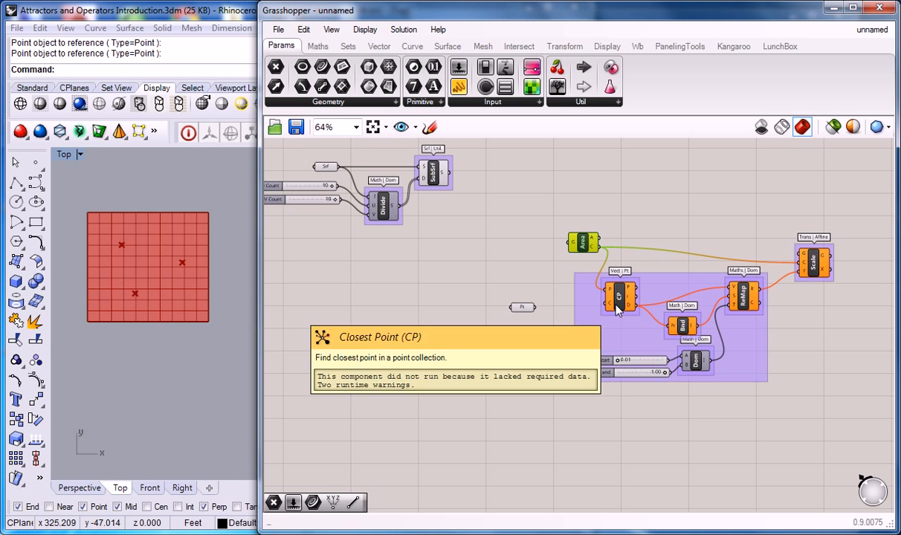
{"action": "left_click", "coordinate": [822, 264]}
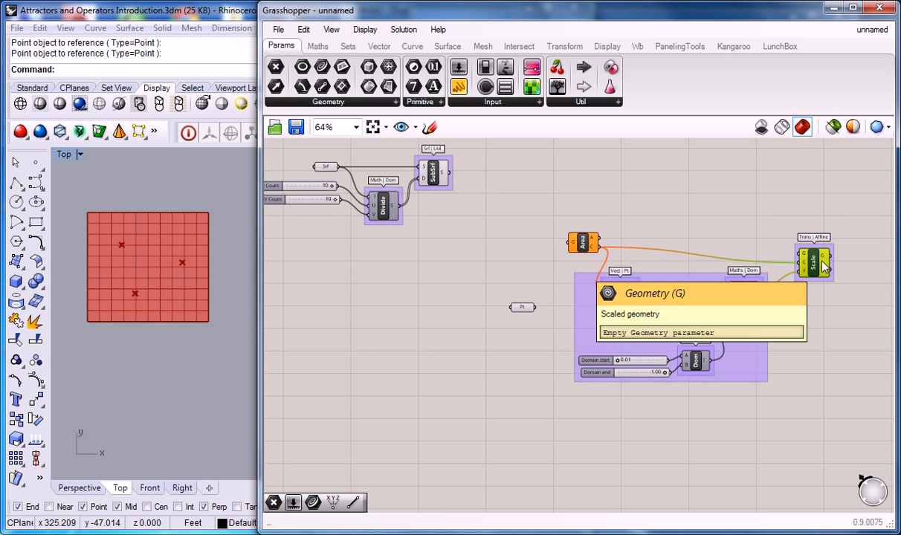
{"action": "key", "text": "Delete"}
Connect the Point parameter to the C input of the CP component and nudge the parameter toward the group
{"action": "right_click_drag", "start_coordinate": [667, 240], "coordinate": [654, 270]}
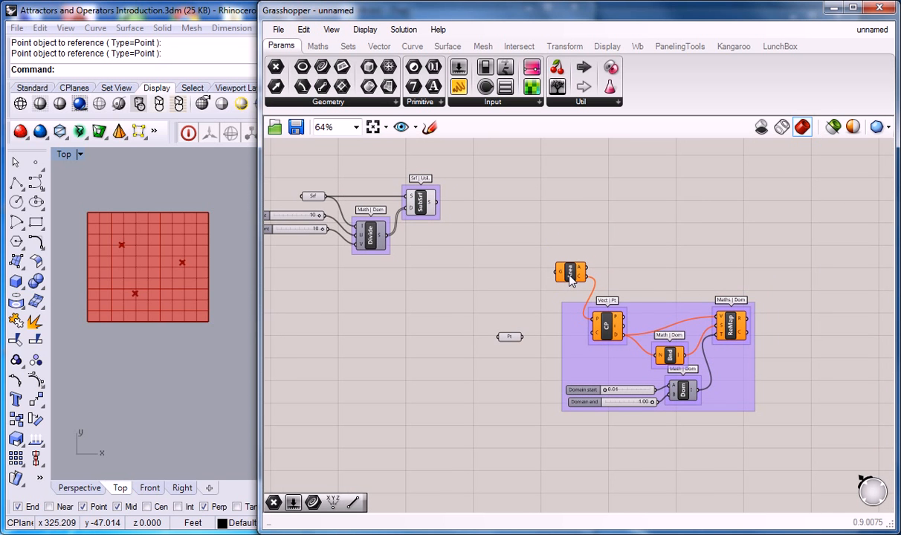
{"action": "left_click", "coordinate": [571, 277]}
{"action": "left_click", "coordinate": [559, 238]}
{"action": "left_click_drag", "start_coordinate": [524, 338], "coordinate": [595, 335]}
{"action": "left_click_drag", "start_coordinate": [510, 338], "coordinate": [518, 339]}
{"action": "left_click", "coordinate": [515, 297]}
Connect the SubSrf output to the Area component's geometry input and move Area up toward SubSrf
{"action": "left_click_drag", "start_coordinate": [573, 274], "coordinate": [560, 272]}
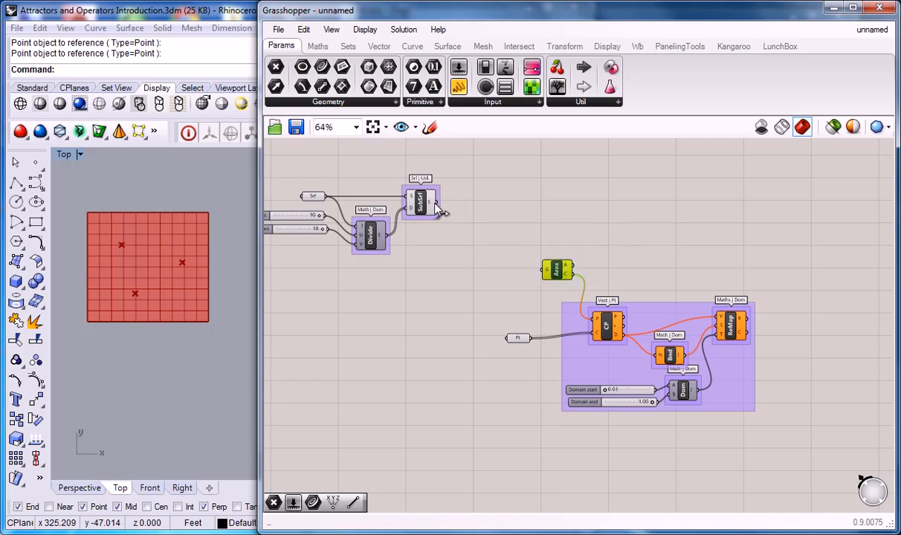
{"action": "mouse_move", "coordinate": [430, 209]}
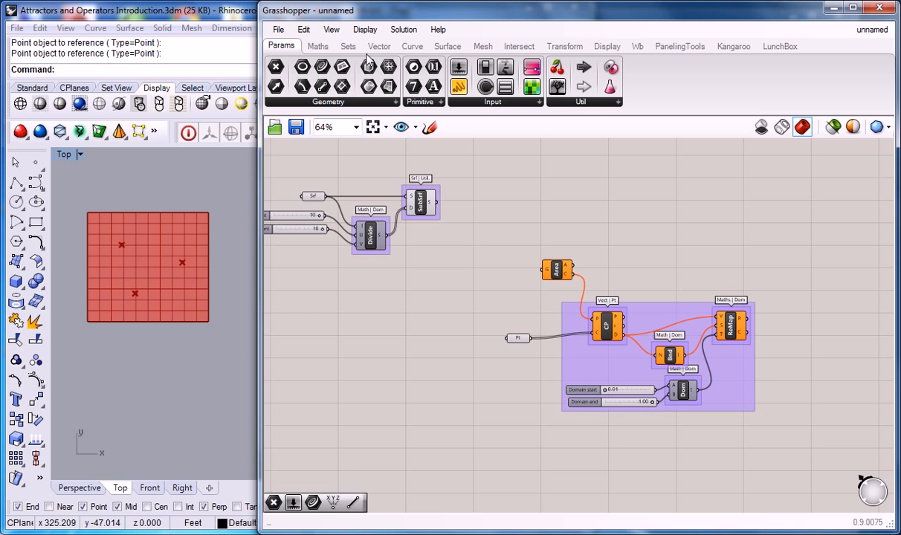
{"action": "left_click_drag", "start_coordinate": [436, 201], "coordinate": [519, 241]}
{"action": "left_click", "coordinate": [573, 224]}
{"action": "right_click_drag", "start_coordinate": [573, 224], "coordinate": [567, 225]}
Enable the preview of the Area component and nudge it slightly down on the canvas
{"action": "mouse_move", "coordinate": [593, 318]}
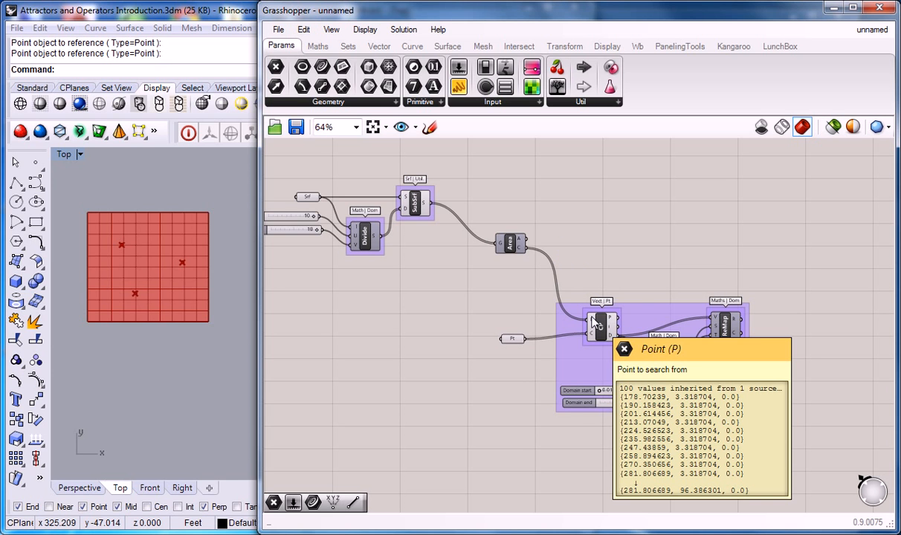
{"action": "right_click", "coordinate": [510, 244]}
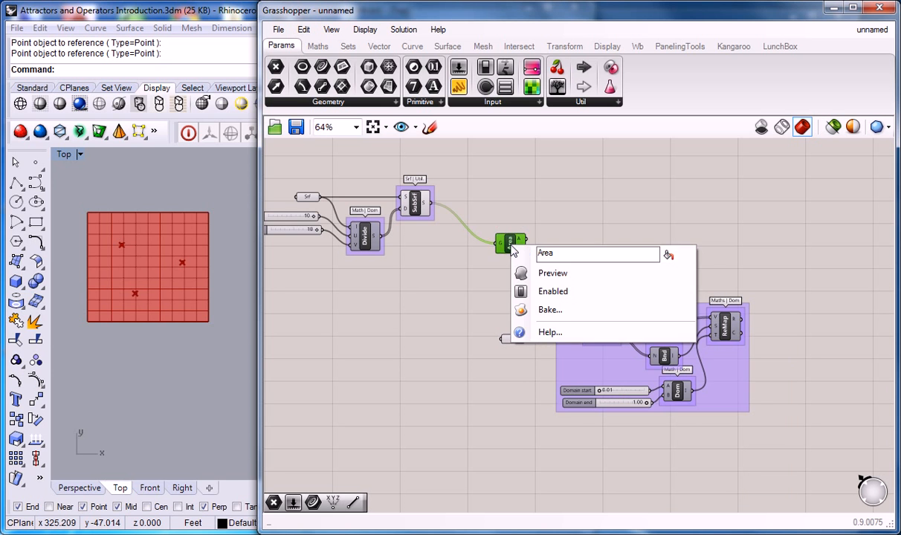
{"action": "left_click", "coordinate": [543, 273]}
{"action": "left_click", "coordinate": [495, 182]}
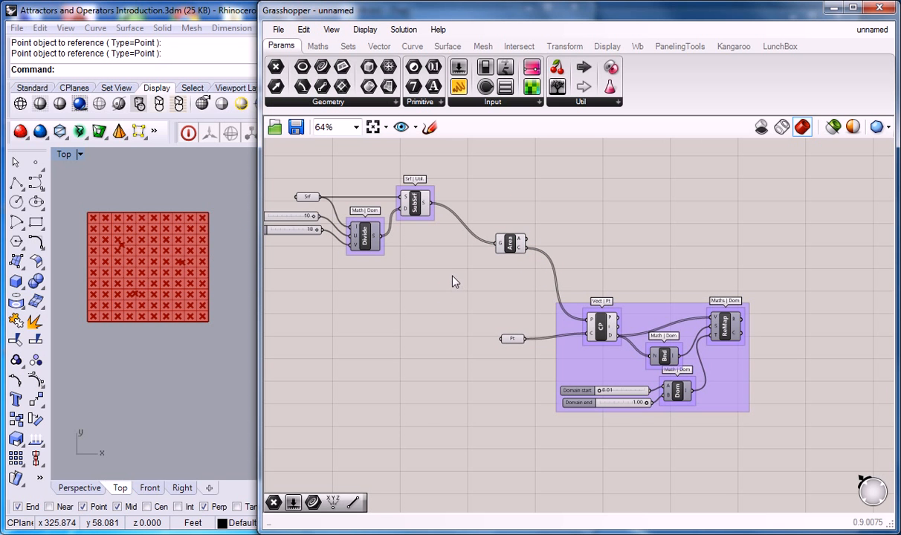
{"action": "left_click_drag", "start_coordinate": [504, 250], "coordinate": [505, 255]}
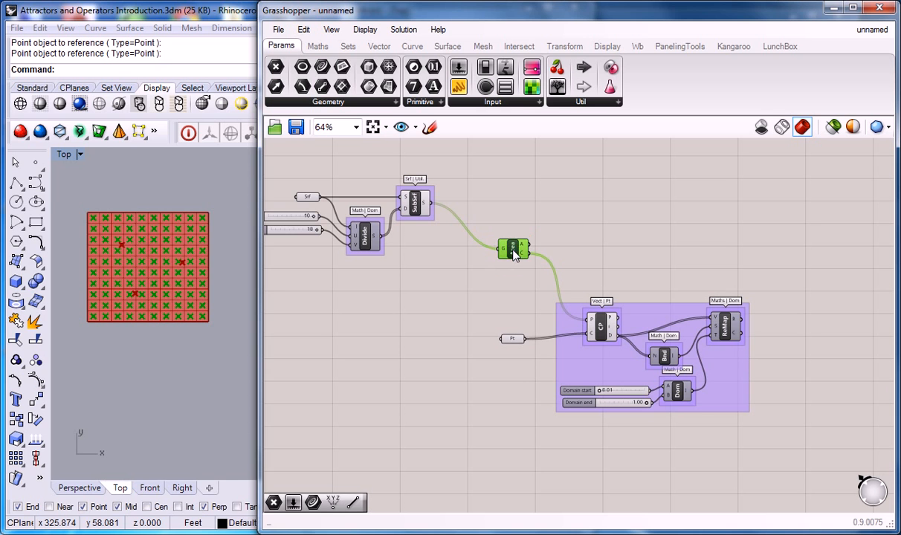
{"action": "left_click", "coordinate": [509, 227]}
Delete the Point parameter feeding CP, and start Rhino's single point command without adding a point
{"action": "left_click", "coordinate": [513, 338]}
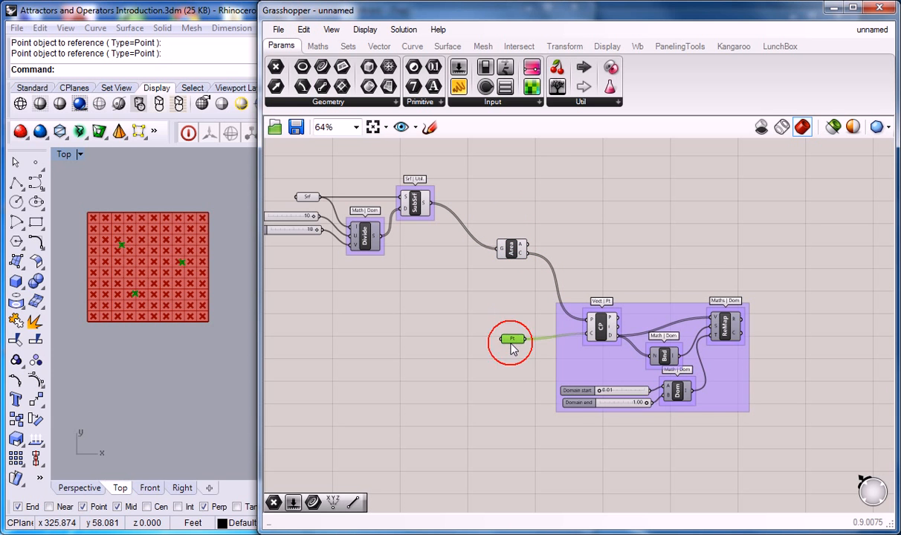
{"action": "key", "text": "Delete"}
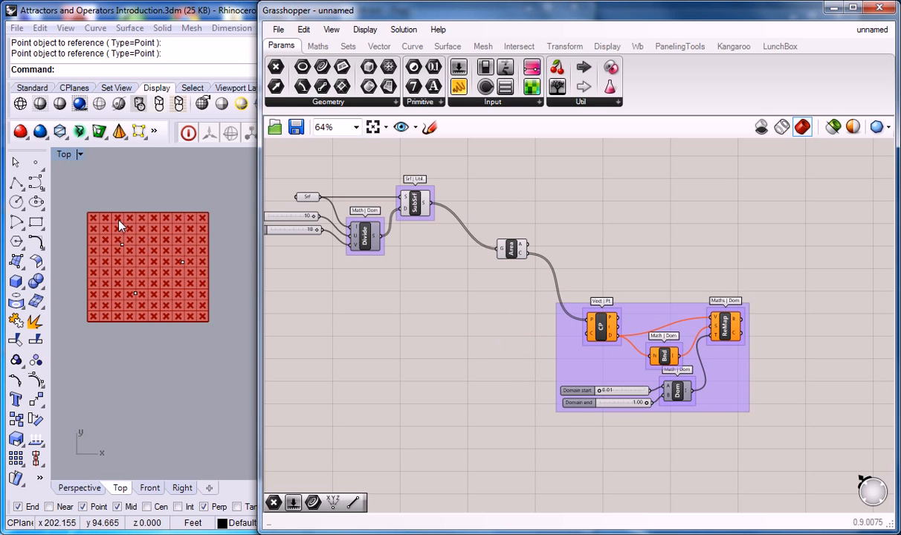
{"action": "left_click", "coordinate": [38, 165]}
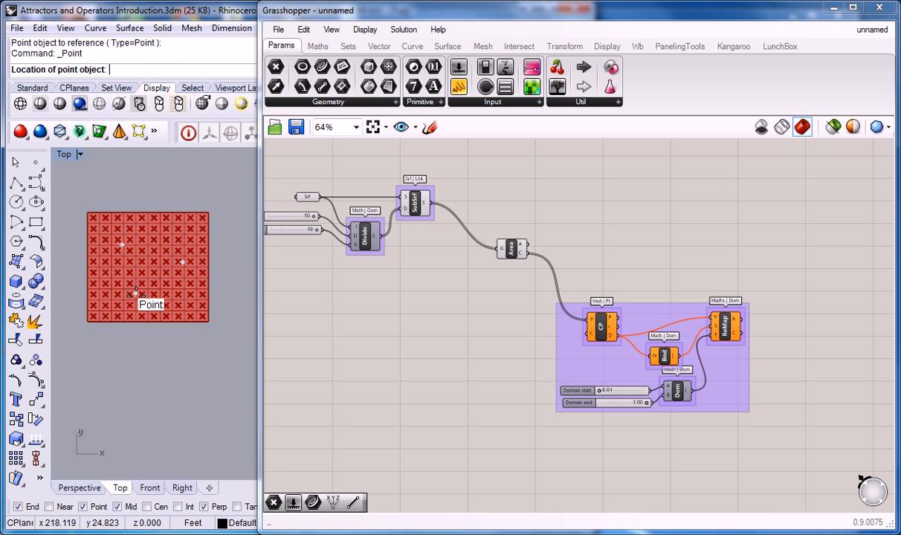
{"action": "key", "text": "Escape"}
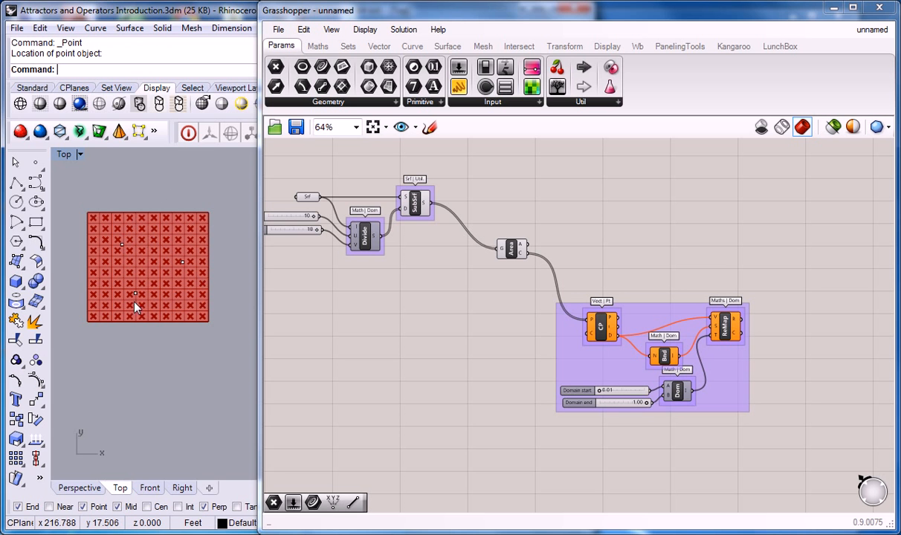
Place a new Point parameter on the canvas beside the CP group, below the Area component
{"action": "left_click", "coordinate": [481, 356]}
{"action": "left_click", "coordinate": [276, 67]}
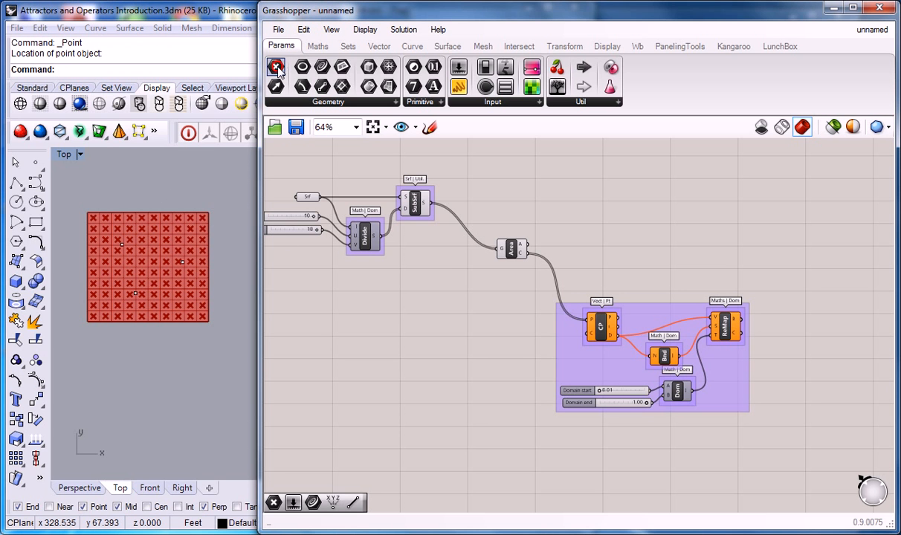
{"action": "left_click", "coordinate": [497, 339]}
{"action": "left_click_drag", "start_coordinate": [498, 345], "coordinate": [510, 344]}
{"action": "right_click", "coordinate": [509, 341]}
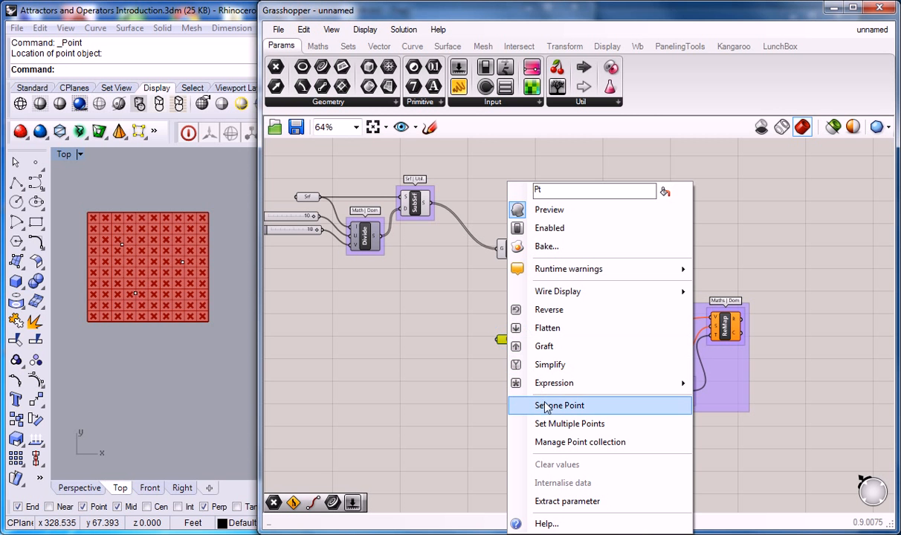
{"action": "left_click", "coordinate": [556, 406]}
{"action": "left_click", "coordinate": [382, 318]}
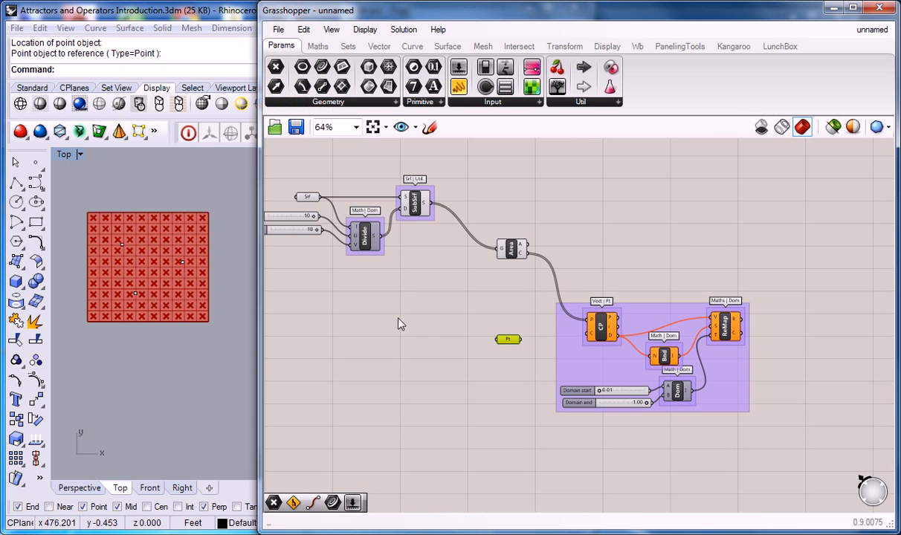
Reference the three Rhino points as multiple points in the Point parameter and connect it to CP's C input
{"action": "right_click", "coordinate": [513, 342]}
{"action": "left_click", "coordinate": [528, 423]}
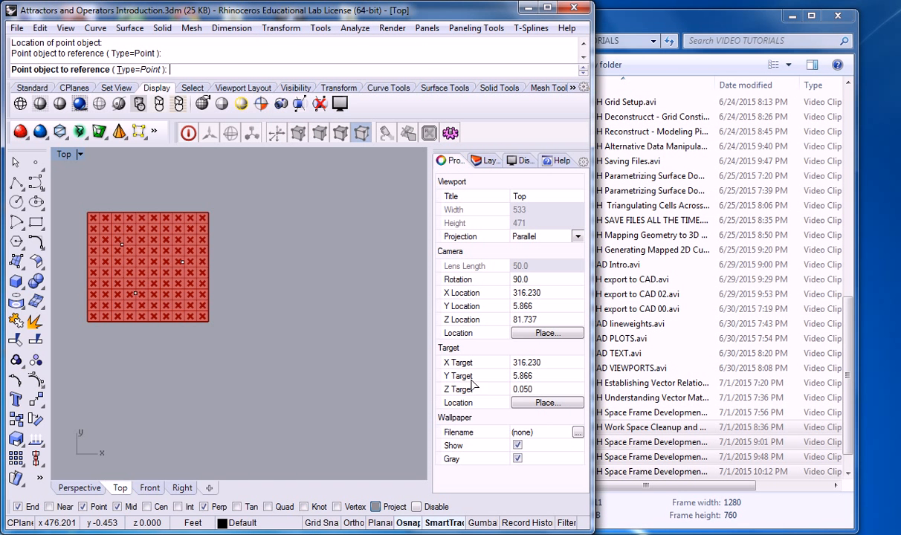
{"action": "left_click_drag", "start_coordinate": [143, 253], "coordinate": [182, 339]}
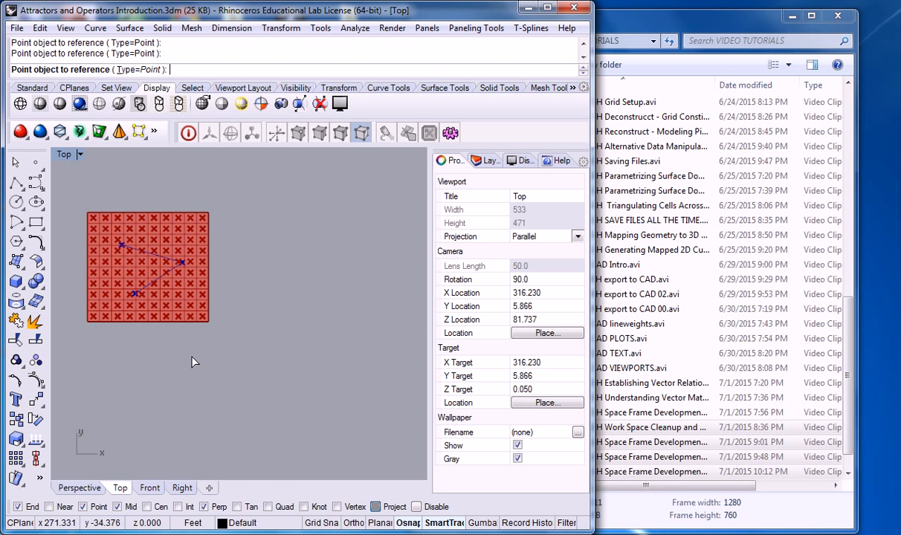
{"action": "key", "text": "Return"}
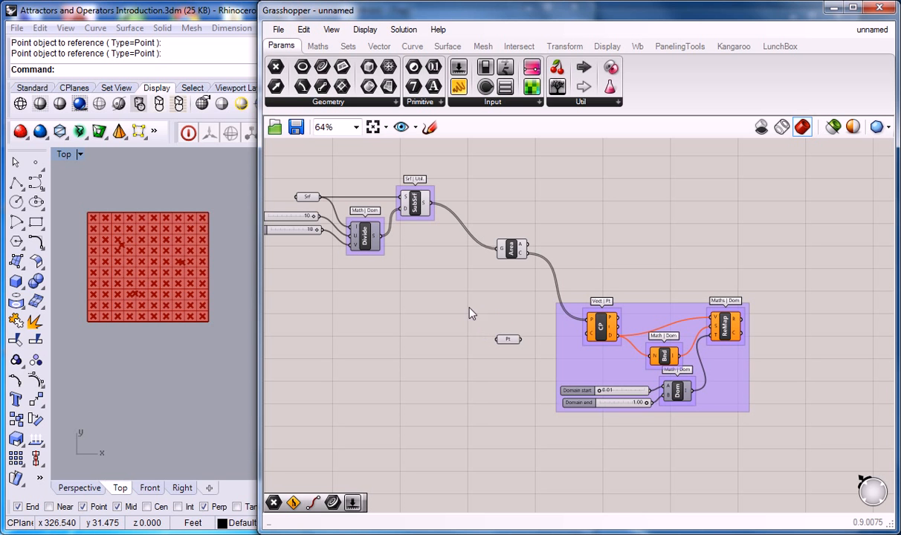
{"action": "left_click_drag", "start_coordinate": [523, 340], "coordinate": [588, 333]}
Nudge ReMap slightly down within its group, and shift the whole group from CP to ReMap a little to the right
{"action": "right_click_drag", "start_coordinate": [647, 265], "coordinate": [590, 266]}
{"action": "left_click_drag", "start_coordinate": [661, 332], "coordinate": [664, 340]}
{"action": "left_click", "coordinate": [640, 266]}
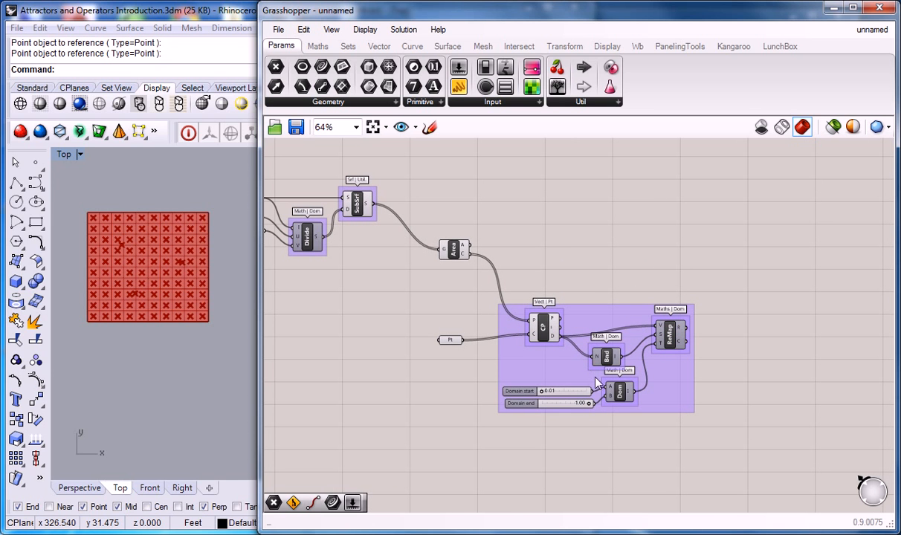
{"action": "mouse_move", "coordinate": [682, 330]}
{"action": "left_click", "coordinate": [608, 320]}
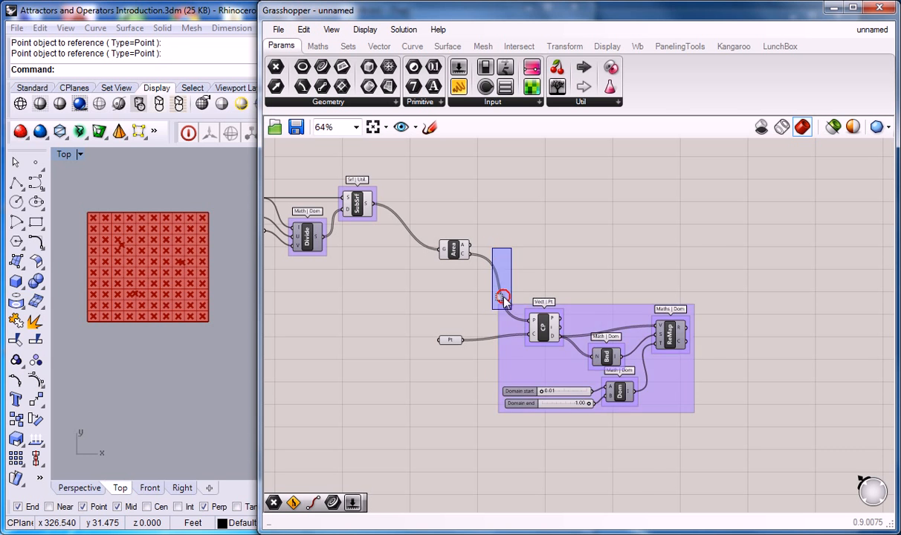
{"action": "left_click_drag", "start_coordinate": [460, 233], "coordinate": [749, 445]}
{"action": "left_click_drag", "start_coordinate": [669, 340], "coordinate": [680, 337]}
{"action": "left_click", "coordinate": [618, 263]}
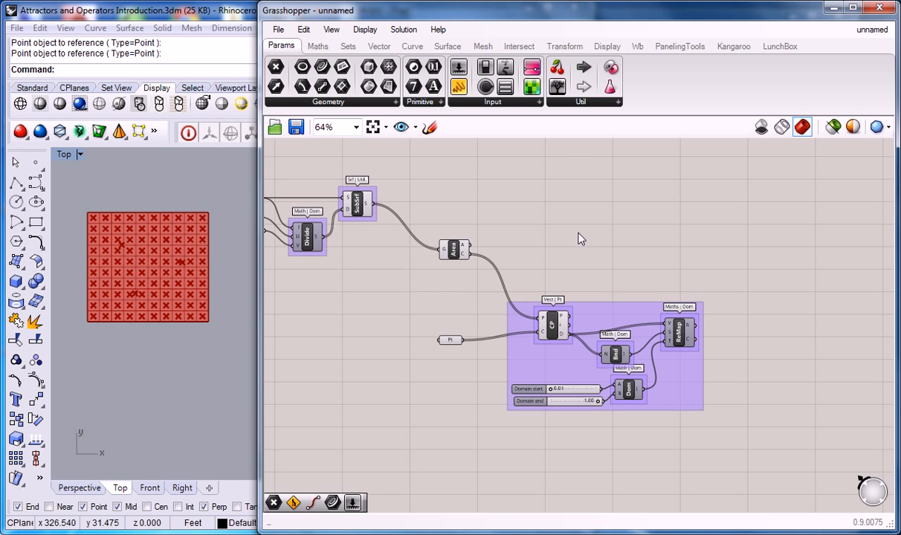
Select the Area component and the Point parameter in turn to inspect their points in the Rhino viewport
{"action": "left_click", "coordinate": [452, 250]}
{"action": "left_click", "coordinate": [435, 200]}
{"action": "left_click", "coordinate": [455, 247]}
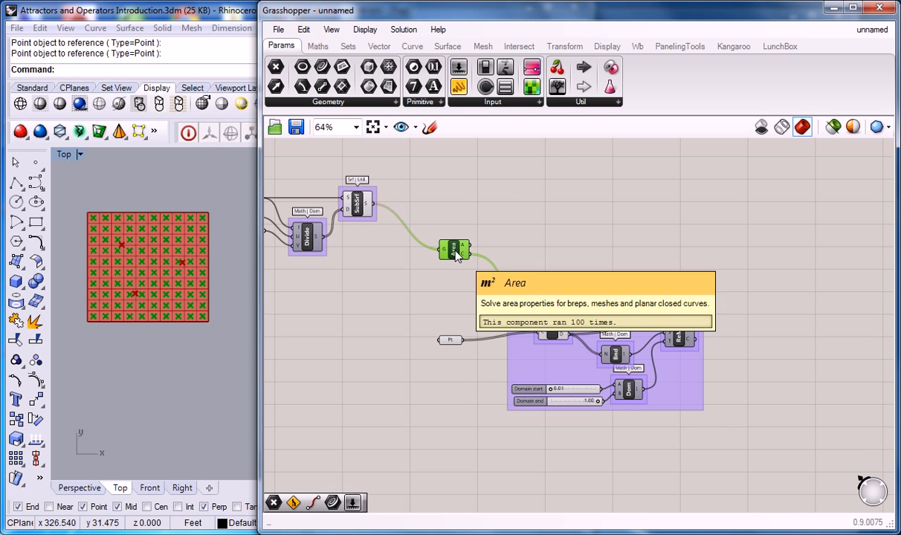
{"action": "left_click", "coordinate": [451, 342]}
{"action": "right_click_drag", "start_coordinate": [476, 315], "coordinate": [463, 314]}
{"action": "left_click", "coordinate": [670, 266]}
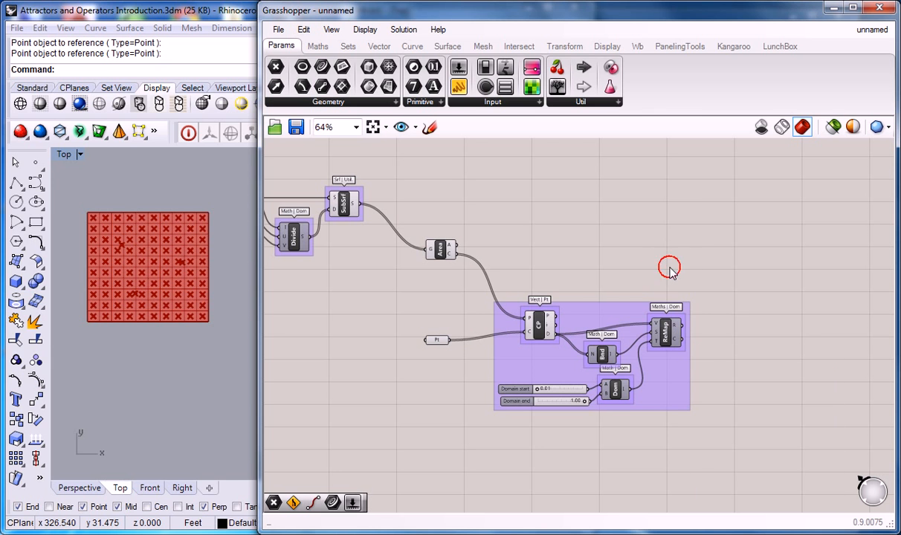
Browse the mesh primitive, preview and graph components for a way to display the result
{"action": "right_click_drag", "start_coordinate": [696, 264], "coordinate": [657, 265]}
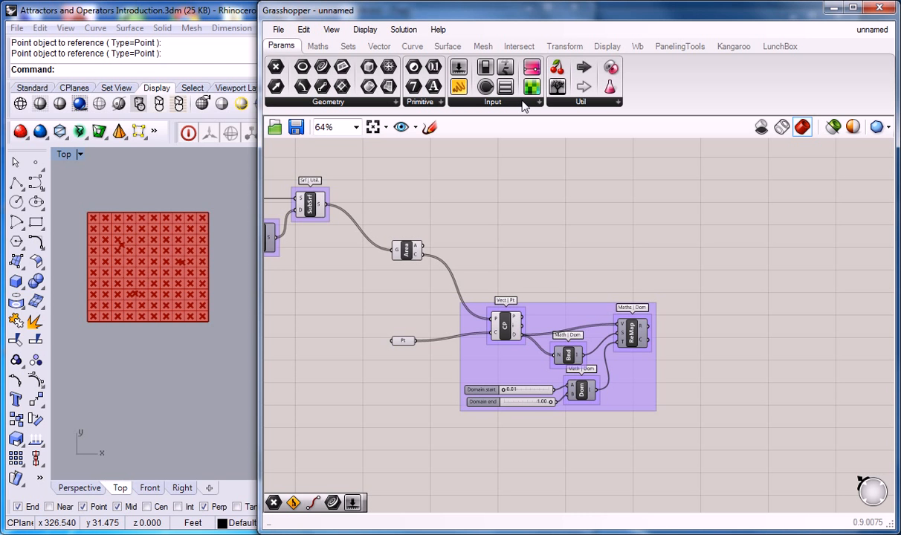
{"action": "left_click", "coordinate": [484, 47]}
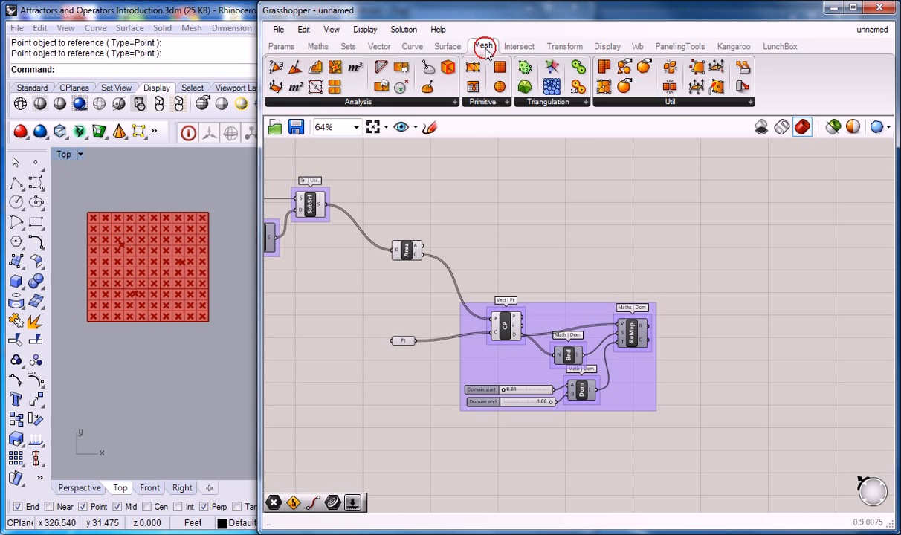
{"action": "left_click", "coordinate": [502, 104]}
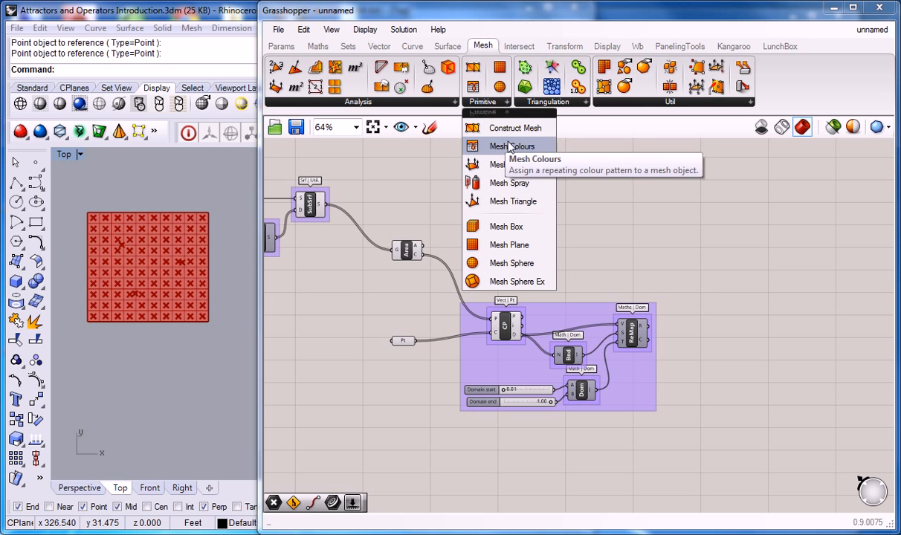
{"action": "left_click", "coordinate": [604, 47]}
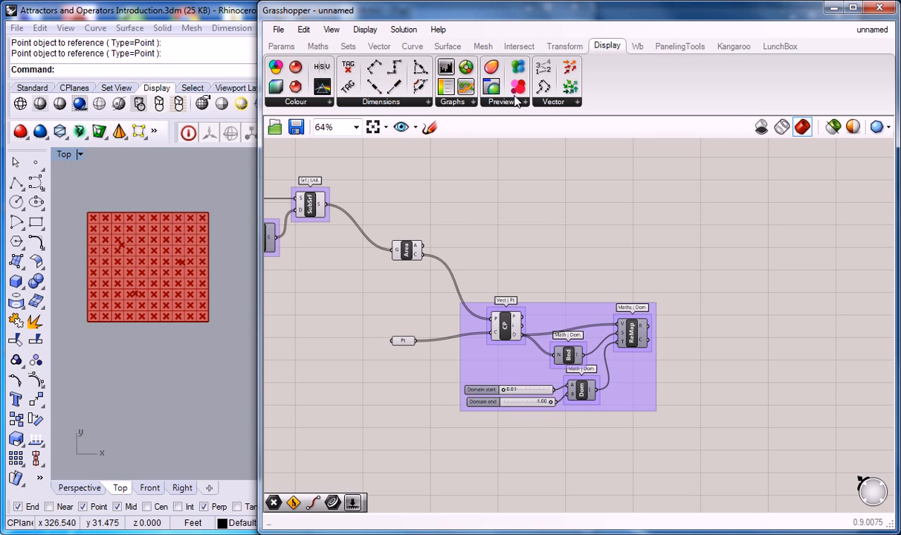
{"action": "left_click", "coordinate": [513, 103]}
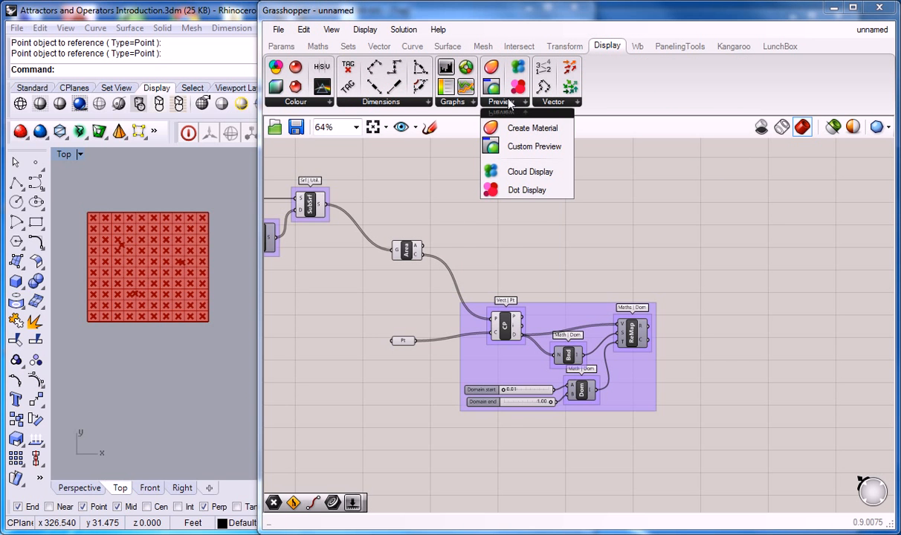
{"action": "left_click", "coordinate": [468, 104]}
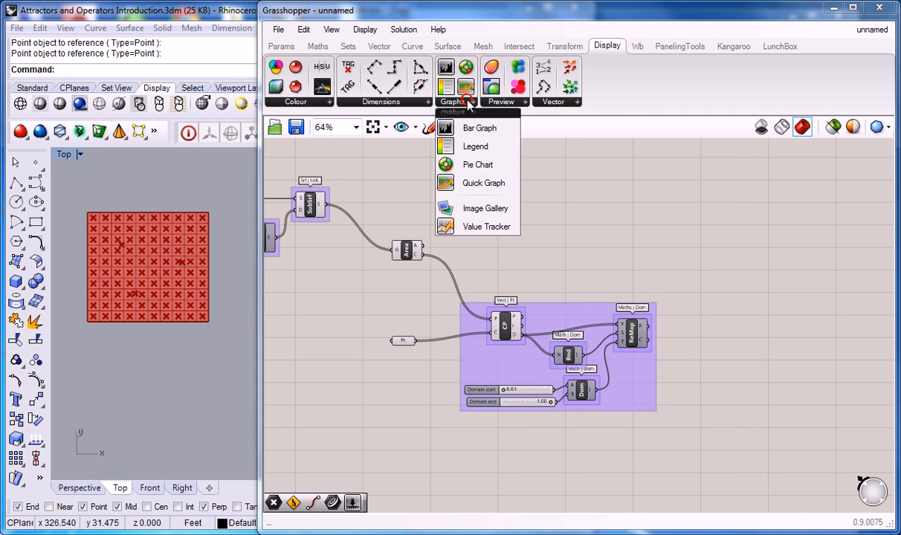
{"action": "left_click", "coordinate": [518, 105]}
{"action": "left_click", "coordinate": [652, 117]}
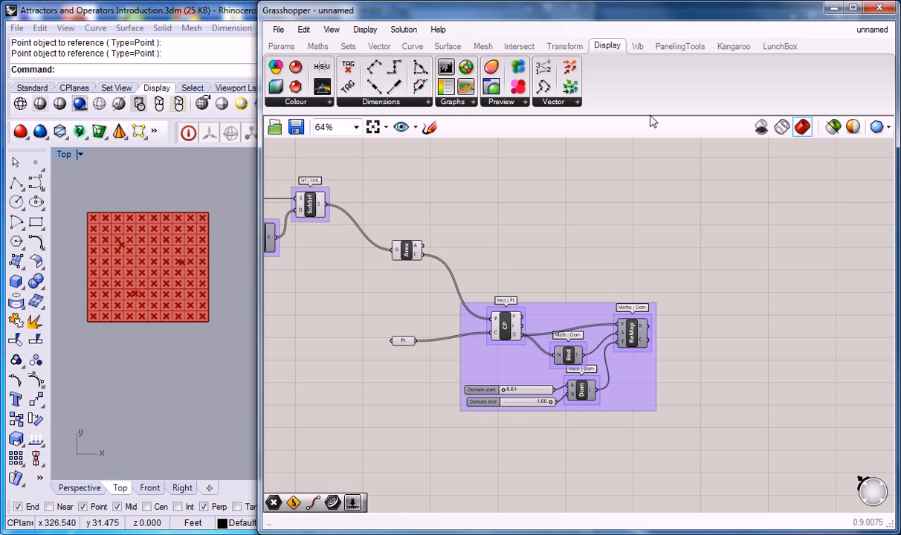
Place a Gradient component on the canvas to the right of the ReMap group
{"action": "left_click", "coordinate": [279, 46]}
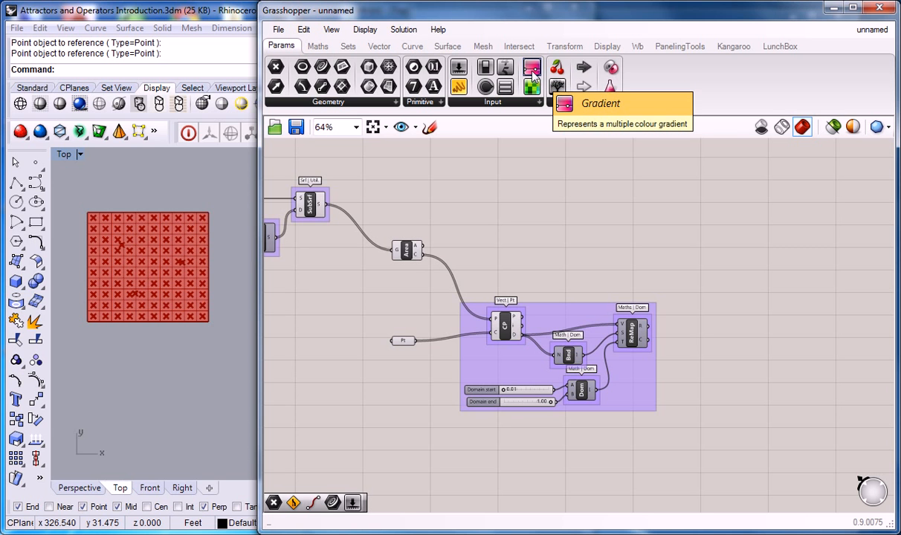
{"action": "left_click_drag", "start_coordinate": [533, 72], "coordinate": [736, 275]}
{"action": "scroll", "coordinate": [725, 277], "scroll_direction": "up", "scroll_amount": 1}
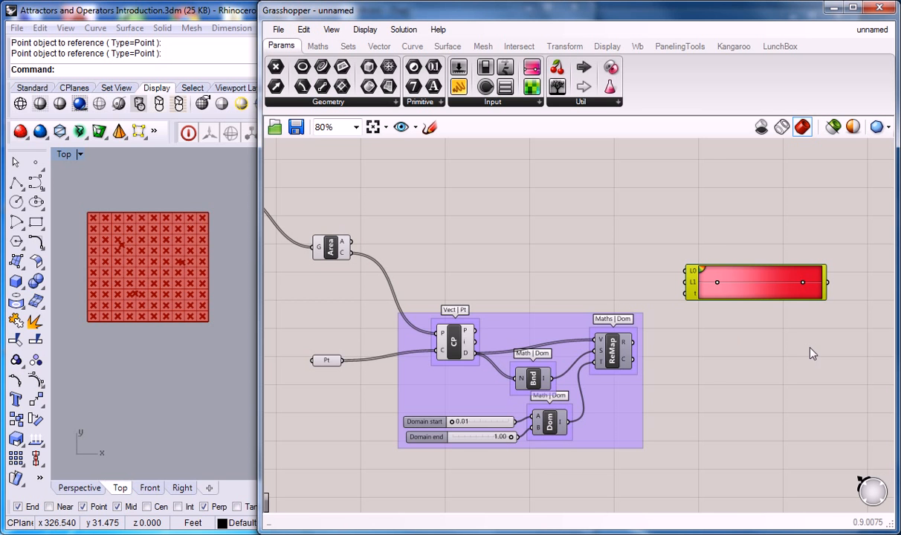
{"action": "right_click_drag", "start_coordinate": [723, 277], "coordinate": [622, 275]}
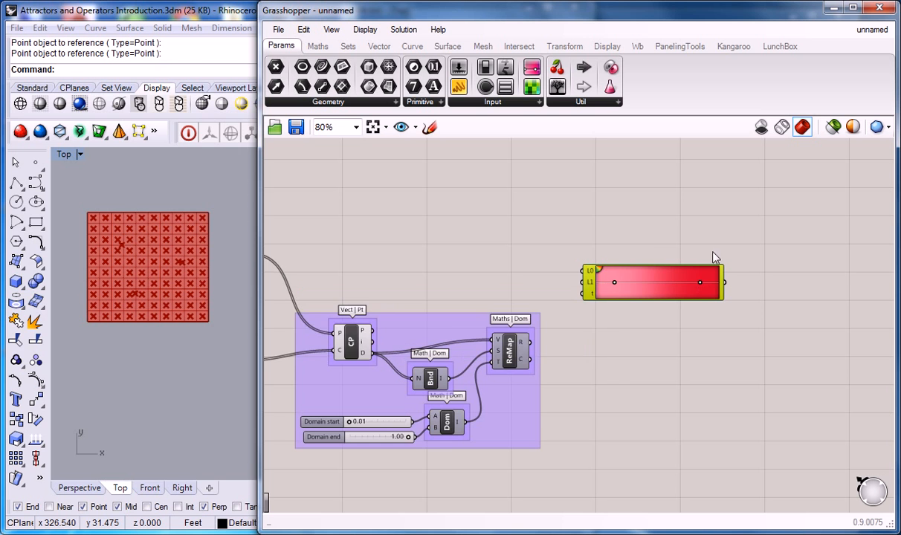
Check the Gradient Editor, then try the pink-to-red preset and shift the gradient's colour grips
{"action": "scroll", "coordinate": [595, 268], "scroll_direction": "up", "scroll_amount": 1}
{"action": "double_click", "coordinate": [553, 270]}
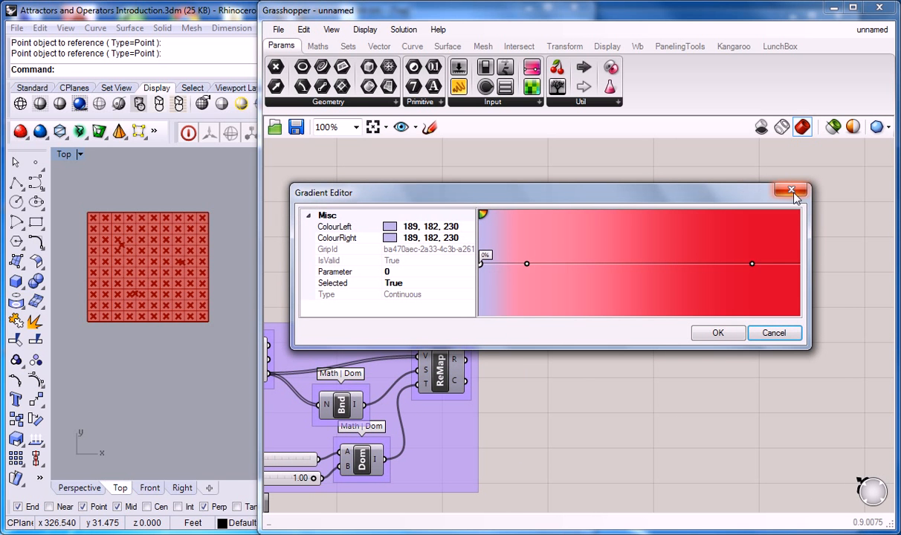
{"action": "left_click", "coordinate": [793, 192]}
{"action": "right_click", "coordinate": [553, 274]}
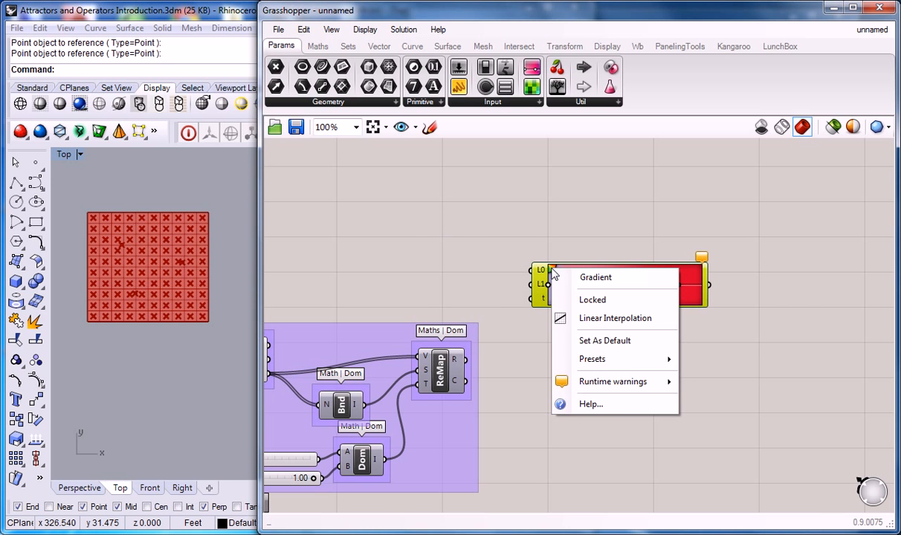
{"action": "mouse_move", "coordinate": [629, 360]}
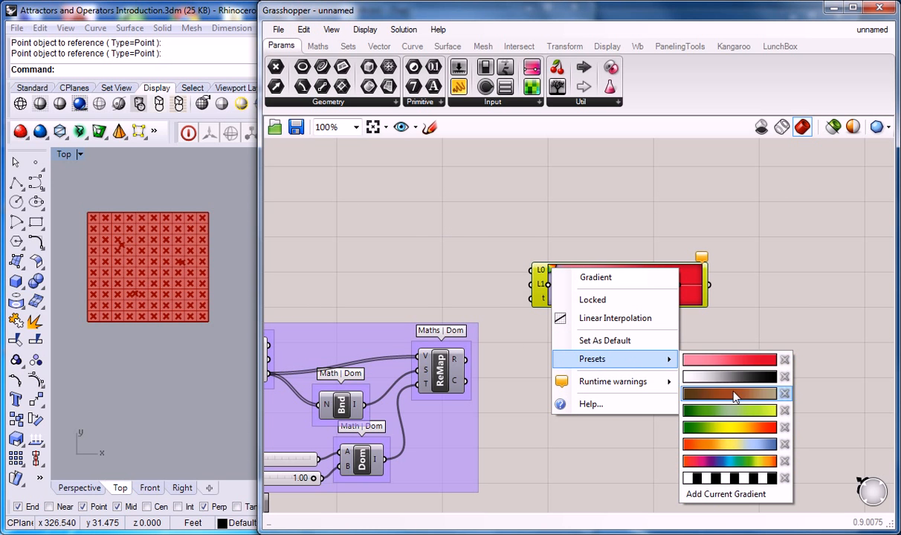
{"action": "left_click", "coordinate": [728, 360]}
{"action": "left_click_drag", "start_coordinate": [571, 285], "coordinate": [597, 297]}
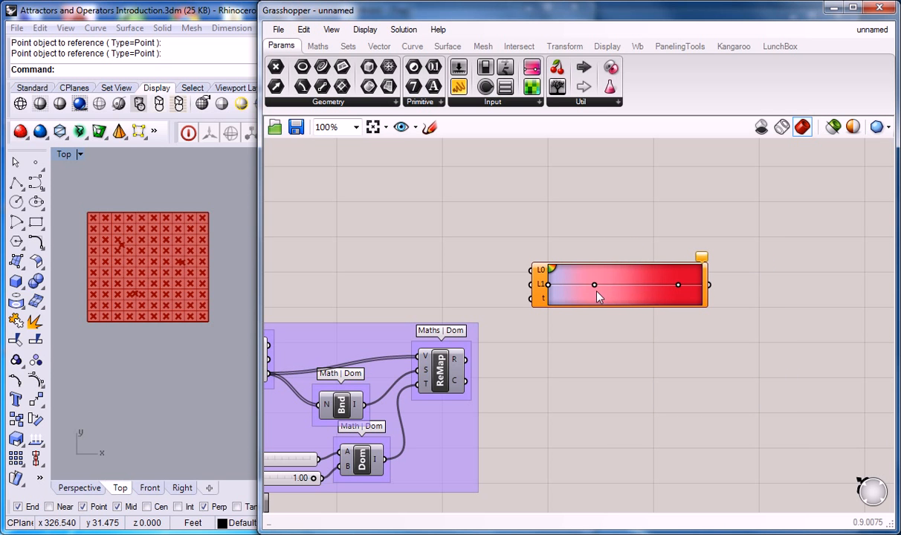
{"action": "mouse_move", "coordinate": [679, 288]}
{"action": "left_mouse_down"}
{"action": "mouse_move", "coordinate": [698, 287]}
{"action": "mouse_move", "coordinate": [577, 291]}
{"action": "mouse_move", "coordinate": [675, 291]}
{"action": "left_mouse_up"}
Apply the red-orange-yellow-blue preset to the Gradient component
{"action": "right_click", "coordinate": [551, 269]}
{"action": "mouse_move", "coordinate": [644, 360]}
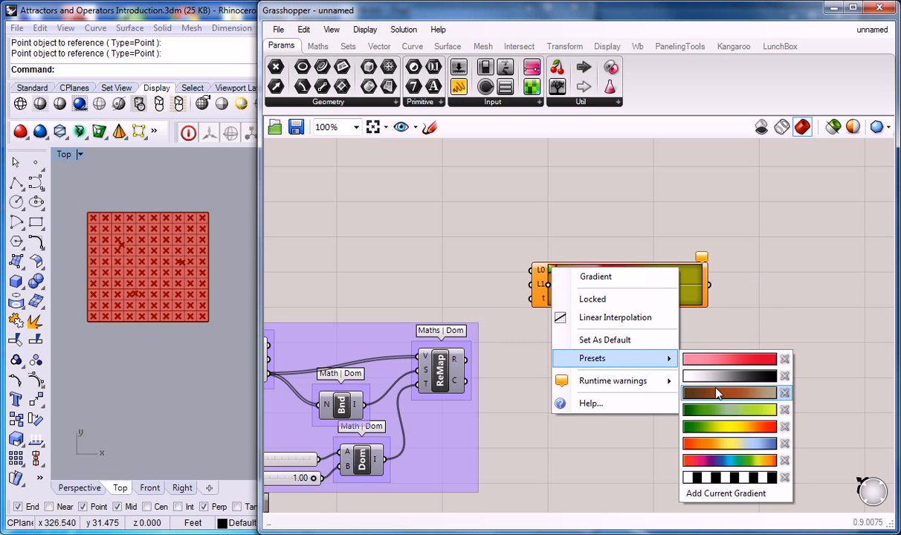
{"action": "left_click", "coordinate": [742, 444]}
{"action": "left_click", "coordinate": [659, 358]}
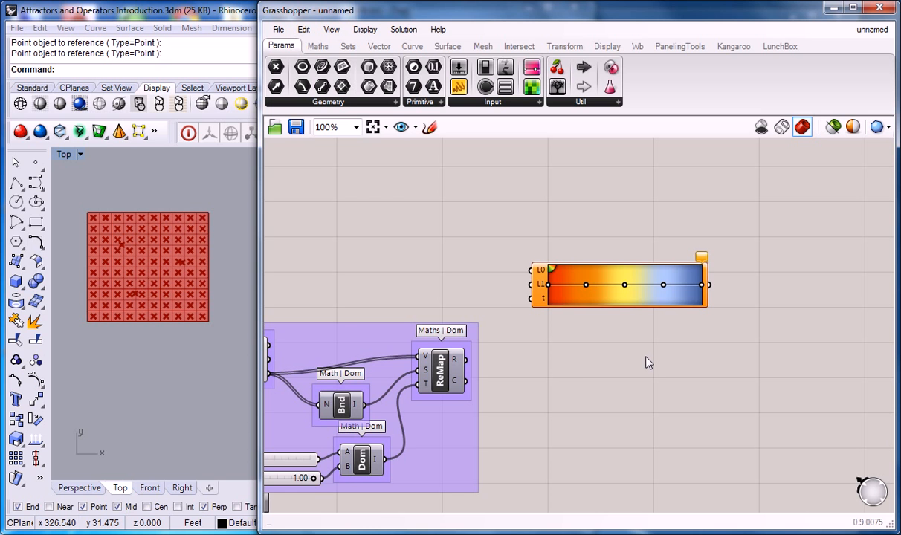
Move the Gradient component up and to the right, farther from the ReMap group
{"action": "right_click_drag", "start_coordinate": [558, 359], "coordinate": [602, 360]}
{"action": "right_click_drag", "start_coordinate": [548, 335], "coordinate": [574, 335]}
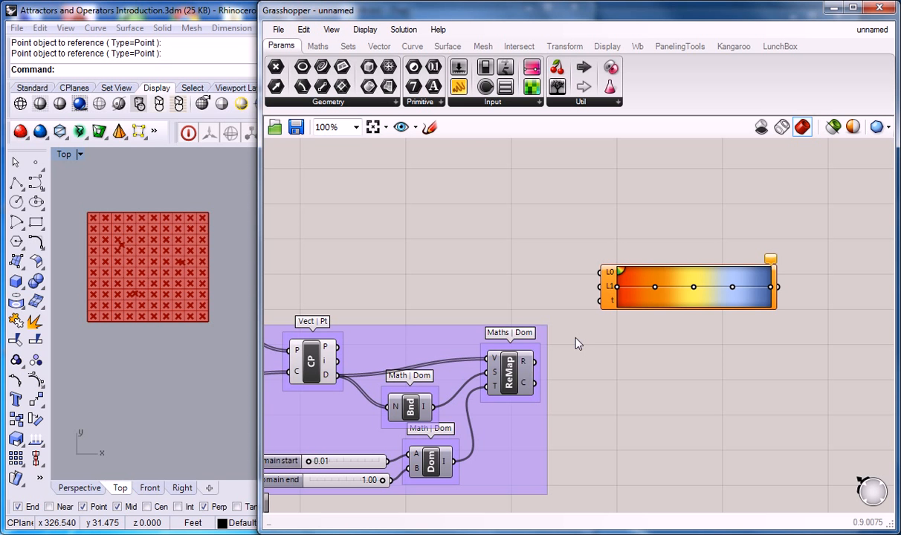
{"action": "scroll", "coordinate": [569, 306], "scroll_direction": "down", "scroll_amount": 3}
{"action": "scroll", "coordinate": [625, 290], "scroll_direction": "up", "scroll_amount": 2}
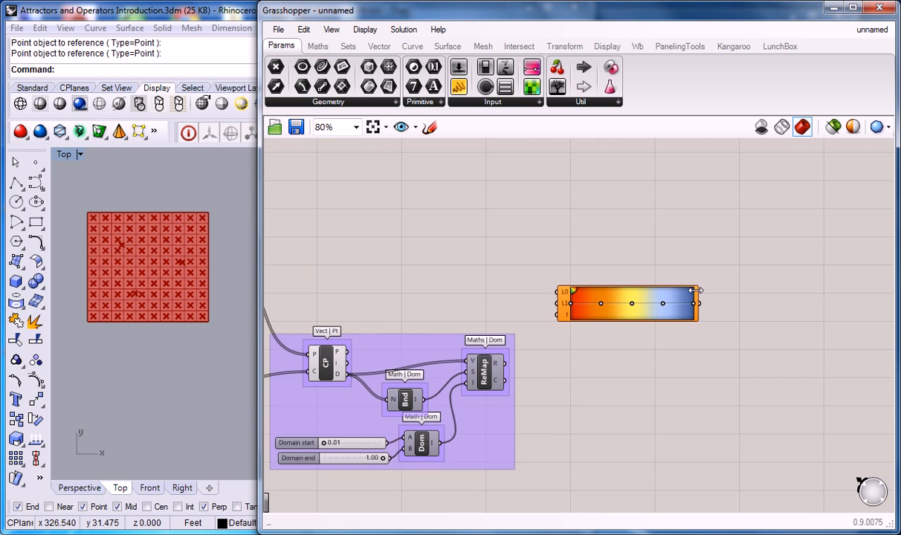
{"action": "right_click_drag", "start_coordinate": [562, 344], "coordinate": [589, 342]}
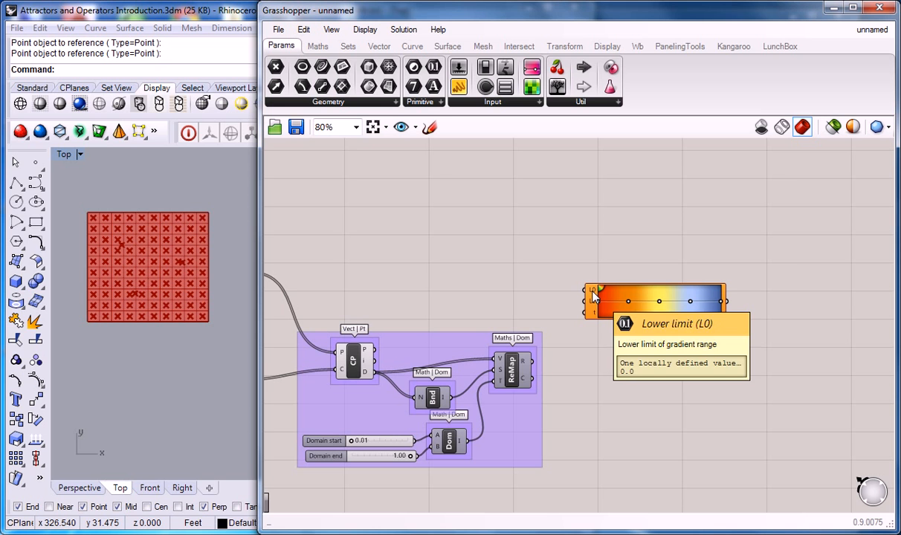
{"action": "right_click_drag", "start_coordinate": [457, 343], "coordinate": [490, 300]}
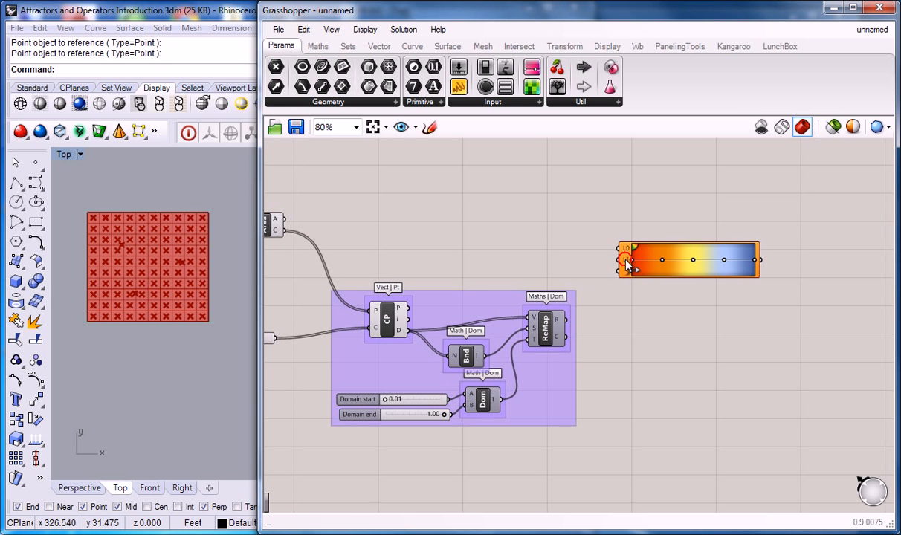
{"action": "left_click", "coordinate": [668, 246]}
{"action": "left_click_drag", "start_coordinate": [668, 246], "coordinate": [713, 231]}
{"action": "left_click", "coordinate": [623, 260]}
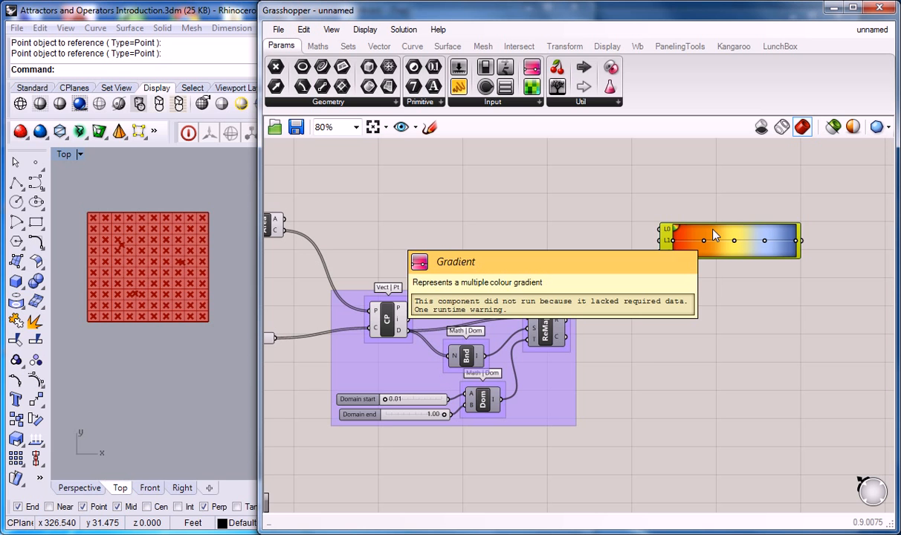
{"action": "left_click", "coordinate": [621, 339]}
{"action": "scroll", "coordinate": [583, 331], "scroll_direction": "up", "scroll_amount": 1}
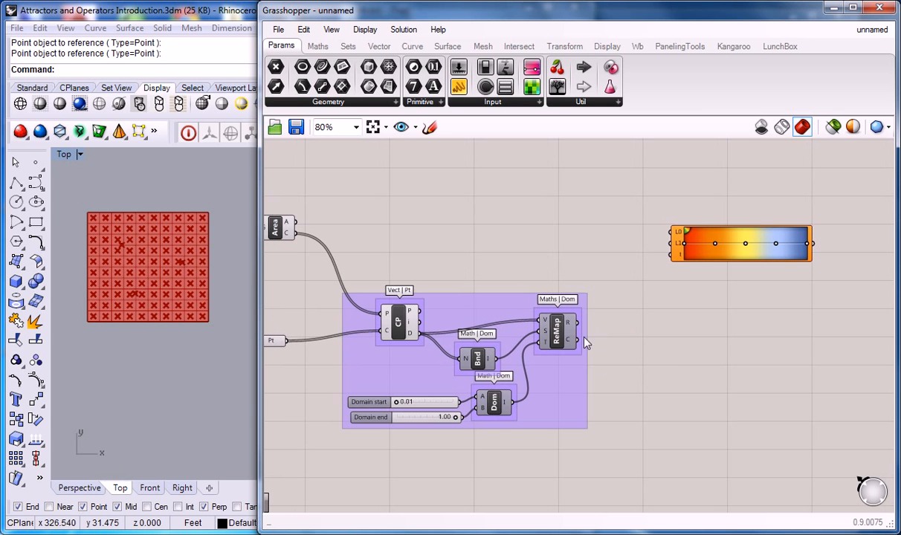
Delete the ReMap component from the attractor group
{"action": "left_click", "coordinate": [559, 338]}
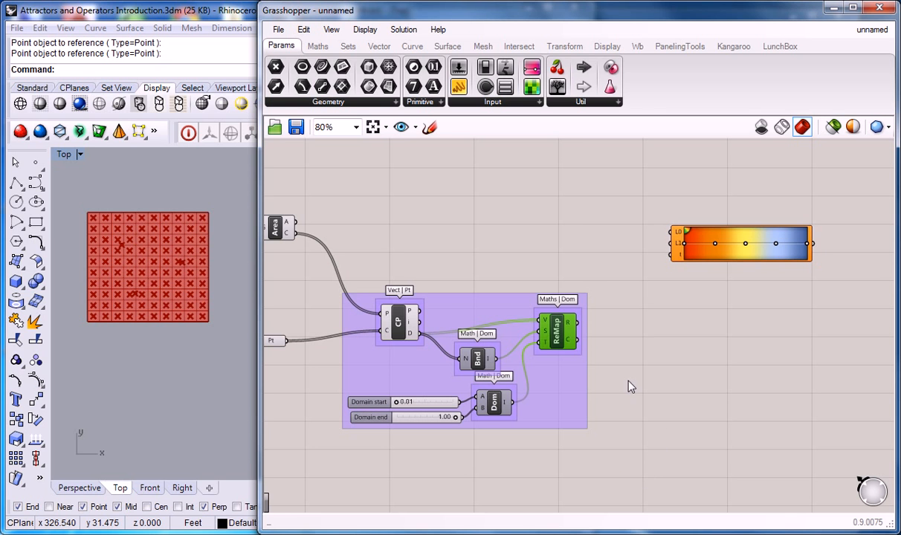
{"action": "key", "text": "Delete"}
{"action": "right_click_drag", "start_coordinate": [413, 224], "coordinate": [469, 219]}
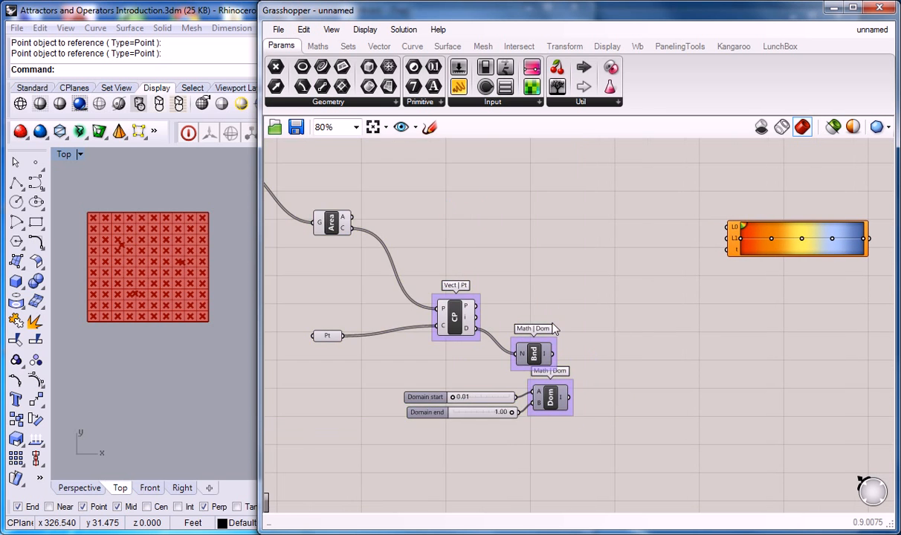
Remove the Dom component with its two domain sliders and check Bnd's domain output
{"action": "left_click", "coordinate": [563, 399]}
{"action": "left_click_drag", "start_coordinate": [633, 417], "coordinate": [408, 395]}
{"action": "key", "text": "Delete"}
{"action": "right_click_drag", "start_coordinate": [533, 358], "coordinate": [484, 369]}
{"action": "left_click", "coordinate": [484, 369]}
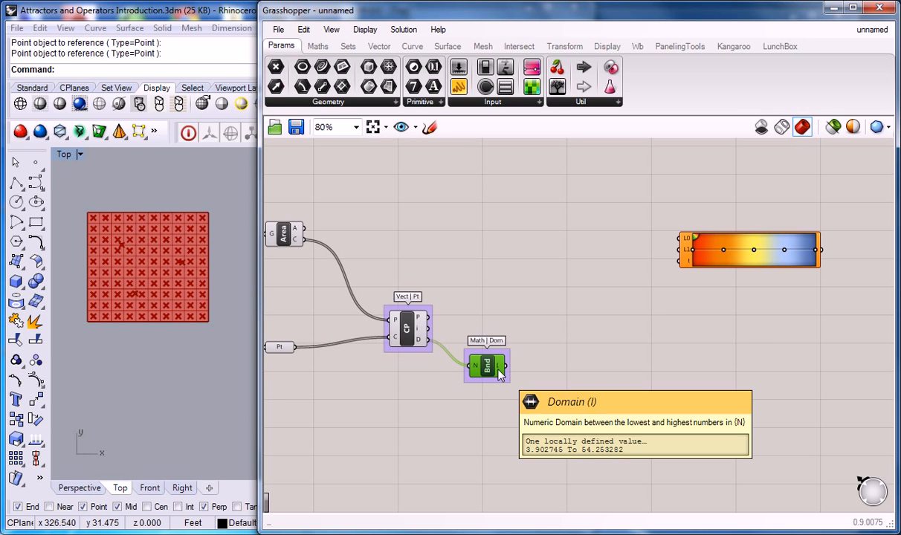
Restore the Dom component with its sliders, and move Dom and the Domain end slider apart from their neighbours
{"action": "left_click", "coordinate": [588, 401]}
{"action": "key", "text": "ctrl+v"}
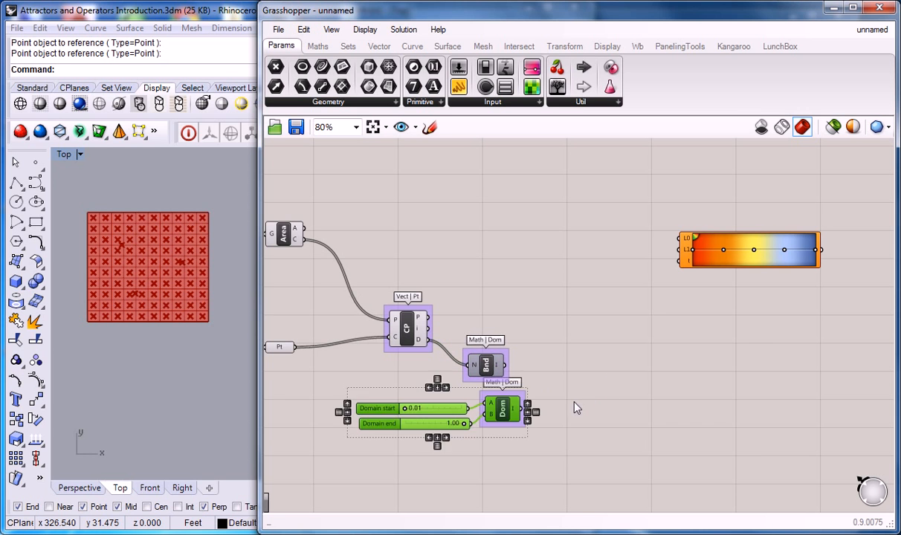
{"action": "left_click", "coordinate": [537, 425]}
{"action": "right_click_drag", "start_coordinate": [536, 420], "coordinate": [564, 414]}
{"action": "left_click_drag", "start_coordinate": [534, 411], "coordinate": [551, 420]}
{"action": "left_click_drag", "start_coordinate": [409, 400], "coordinate": [402, 439]}
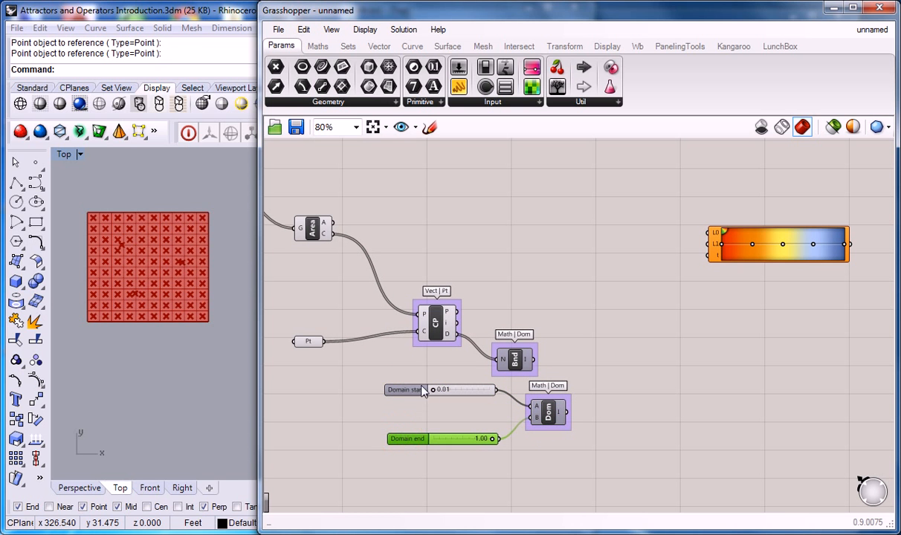
Delete the Dom component together with the Domain start and Domain end sliders
{"action": "left_click_drag", "start_coordinate": [639, 399], "coordinate": [411, 449]}
{"action": "key", "text": "Delete"}
{"action": "left_click", "coordinate": [392, 388]}
{"action": "key", "text": "Delete"}
Place a Deconstruct Domain component to the right of Bnd and connect Bnd's I output to its input
{"action": "left_click", "coordinate": [317, 46]}
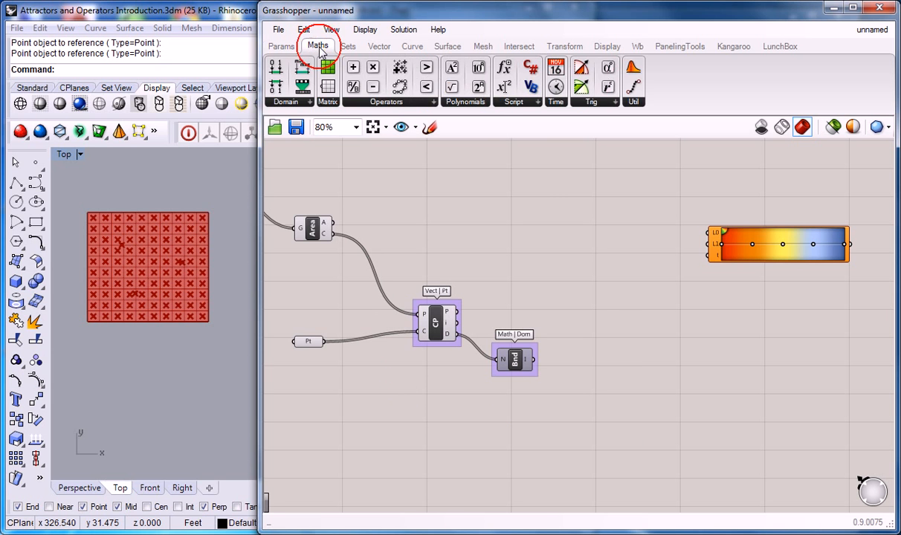
{"action": "left_click", "coordinate": [292, 103]}
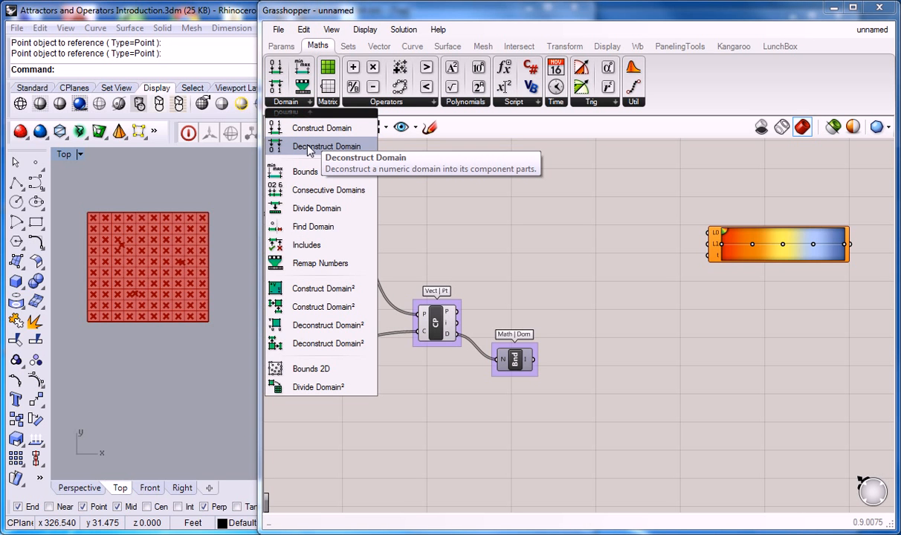
{"action": "left_click_drag", "start_coordinate": [309, 149], "coordinate": [618, 374]}
{"action": "left_click_drag", "start_coordinate": [533, 360], "coordinate": [601, 375]}
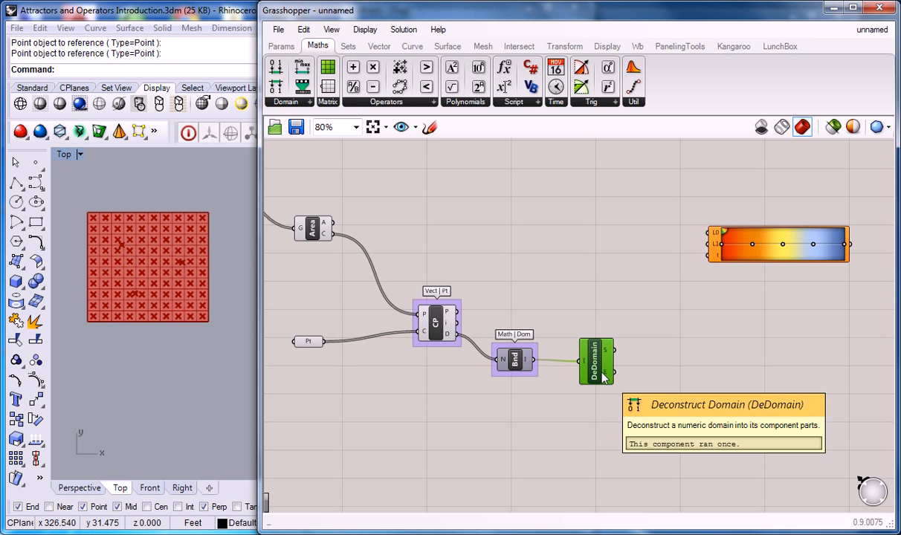
Group the Deconstruct Domain component and label the group "Maths | Dom"
{"action": "right_click", "coordinate": [604, 340]}
{"action": "type", "text": "D"}
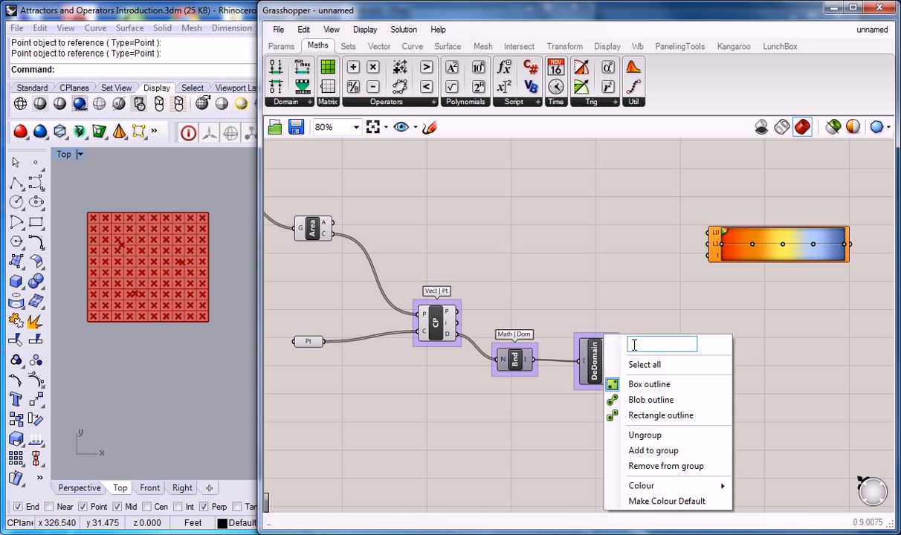
{"action": "key", "text": "BackSpace"}
{"action": "type", "text": "MAth"}
{"action": "key", "text": "BackSpace"}
{"action": "key", "text": "BackSpace"}
{"action": "key", "text": "BackSpace"}
{"action": "type", "text": "aths | Dom"}
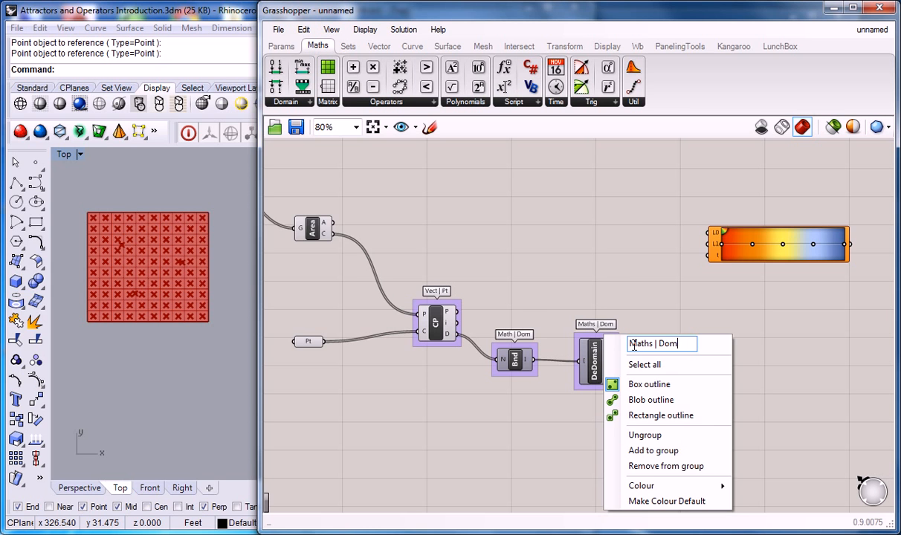
Inspect the Start and End outputs of the Deconstruct Domain component
{"action": "right_click_drag", "start_coordinate": [626, 278], "coordinate": [537, 244]}
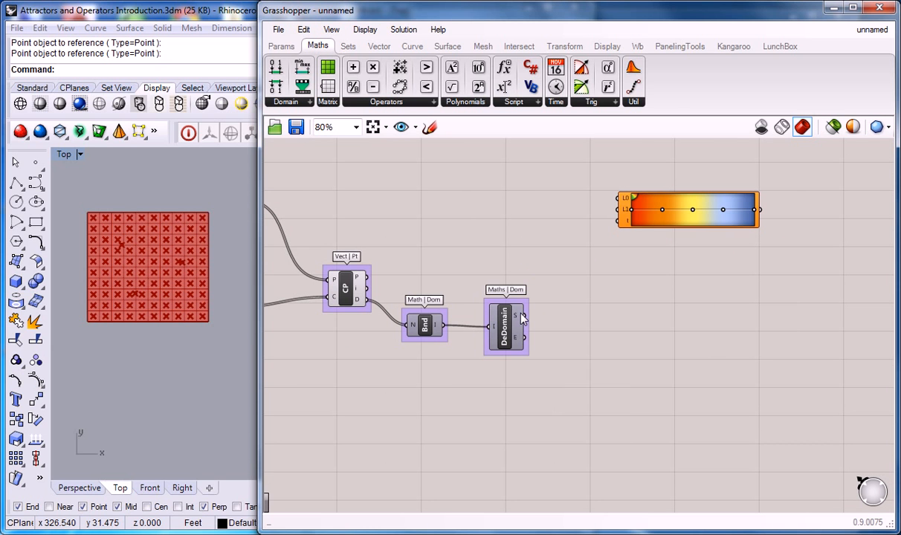
{"action": "mouse_move", "coordinate": [522, 318]}
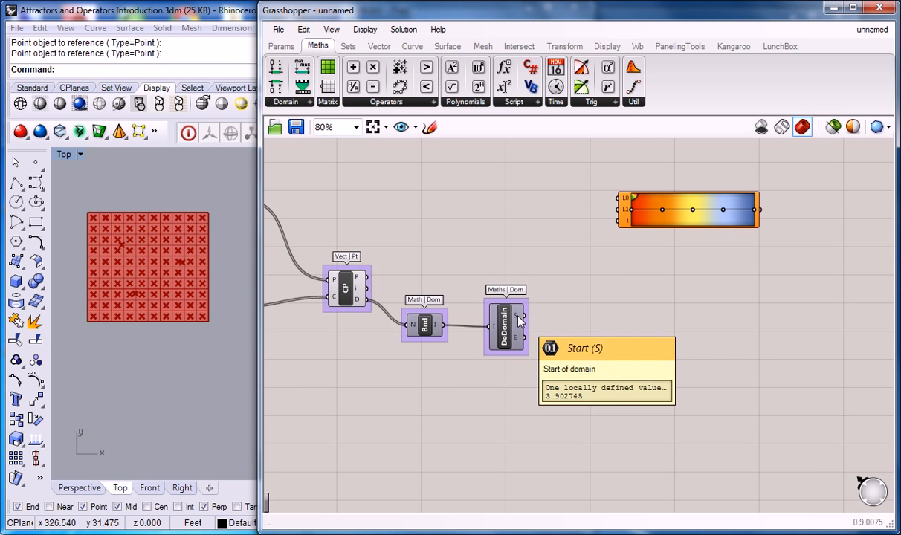
{"action": "mouse_move", "coordinate": [519, 342]}
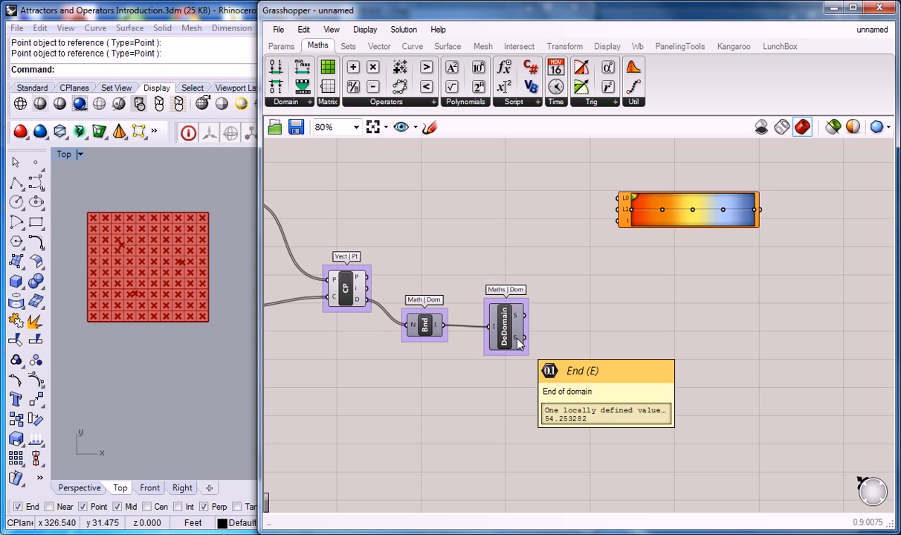
Connect Deconstruct Domain's S and E outputs to the gradient's L0 and L1 inputs, repositioning the gradient to the right of DeDomain
{"action": "right_click_drag", "start_coordinate": [564, 272], "coordinate": [568, 331]}
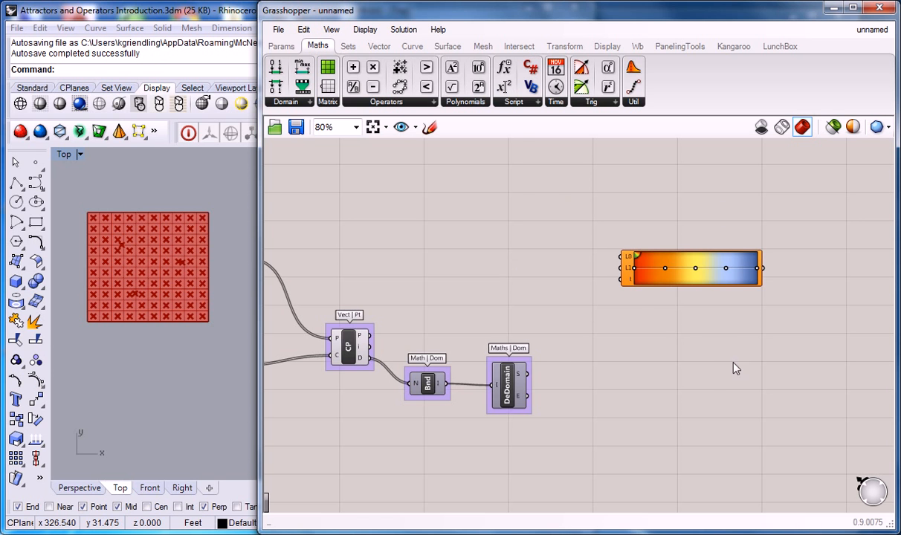
{"action": "left_click_drag", "start_coordinate": [670, 260], "coordinate": [626, 334]}
{"action": "scroll", "coordinate": [537, 396], "scroll_direction": "up", "scroll_amount": 2}
{"action": "left_click_drag", "start_coordinate": [524, 371], "coordinate": [565, 320]}
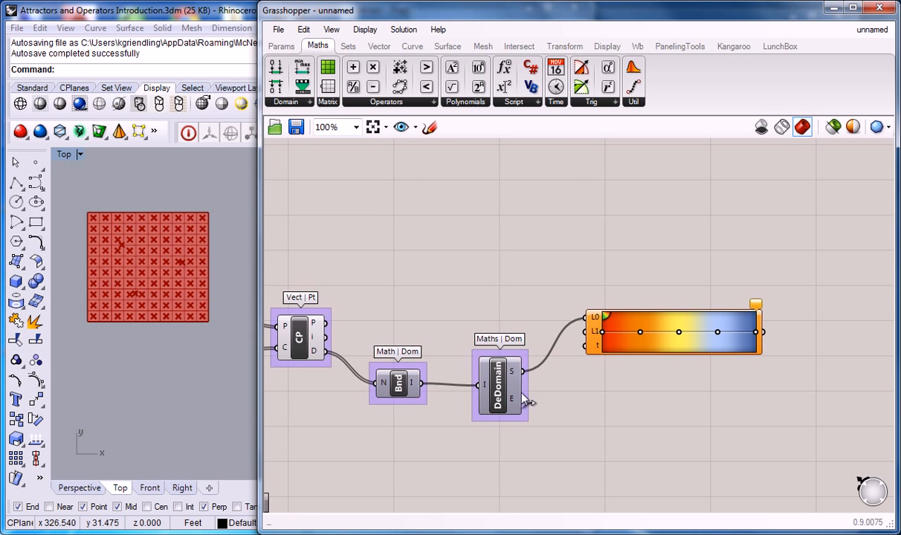
{"action": "left_click_drag", "start_coordinate": [524, 401], "coordinate": [584, 333]}
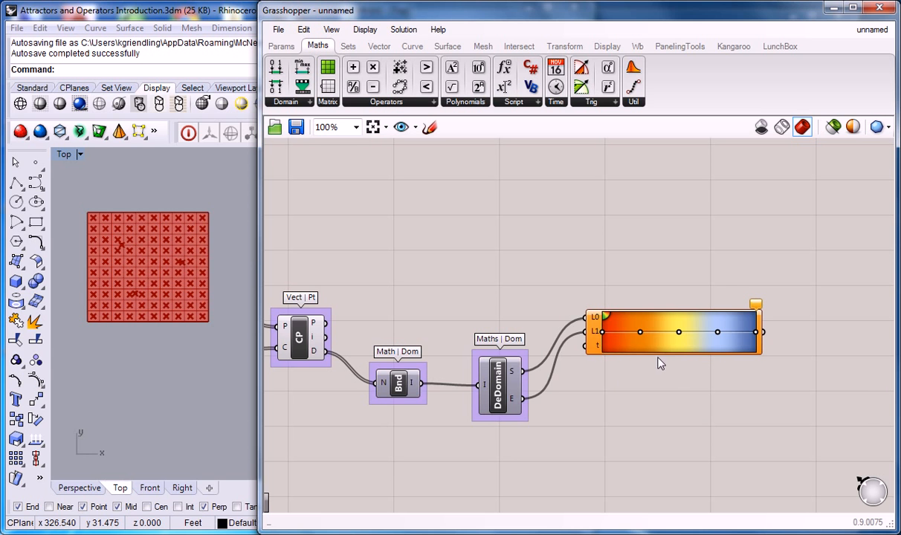
{"action": "left_click_drag", "start_coordinate": [657, 355], "coordinate": [696, 360]}
{"action": "left_click", "coordinate": [643, 395]}
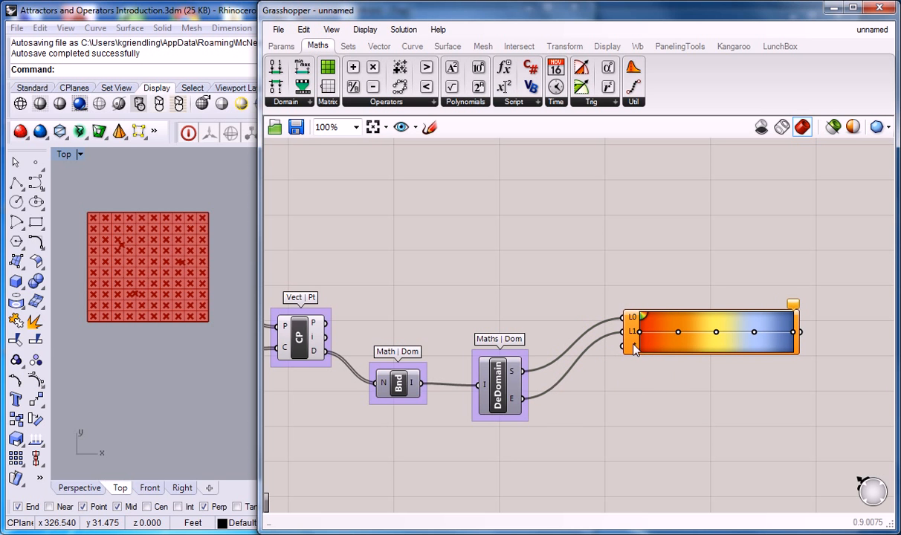
{"action": "left_click", "coordinate": [690, 263]}
{"action": "right_click_drag", "start_coordinate": [679, 260], "coordinate": [662, 262]}
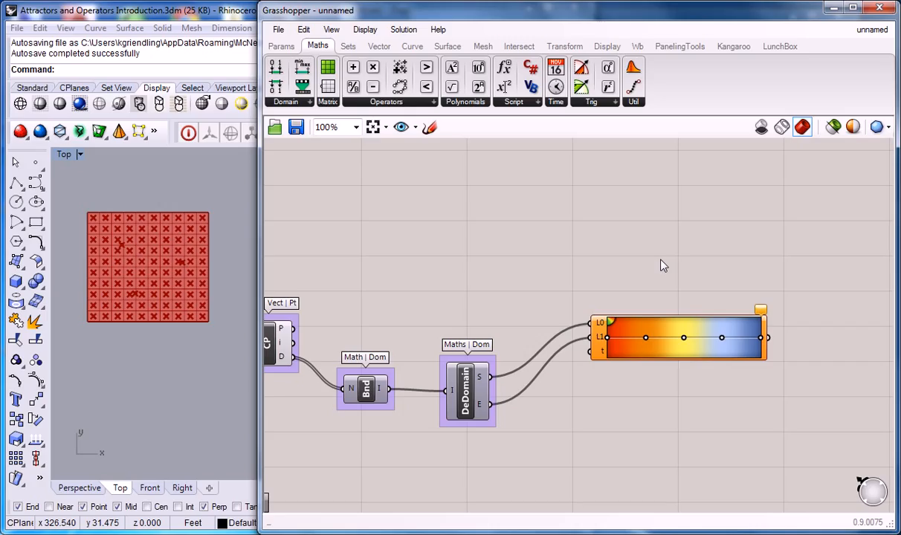
{"action": "left_click", "coordinate": [661, 259]}
{"action": "scroll", "coordinate": [584, 249], "scroll_direction": "down", "scroll_amount": 2}
{"action": "right_click_drag", "start_coordinate": [584, 251], "coordinate": [614, 260]}
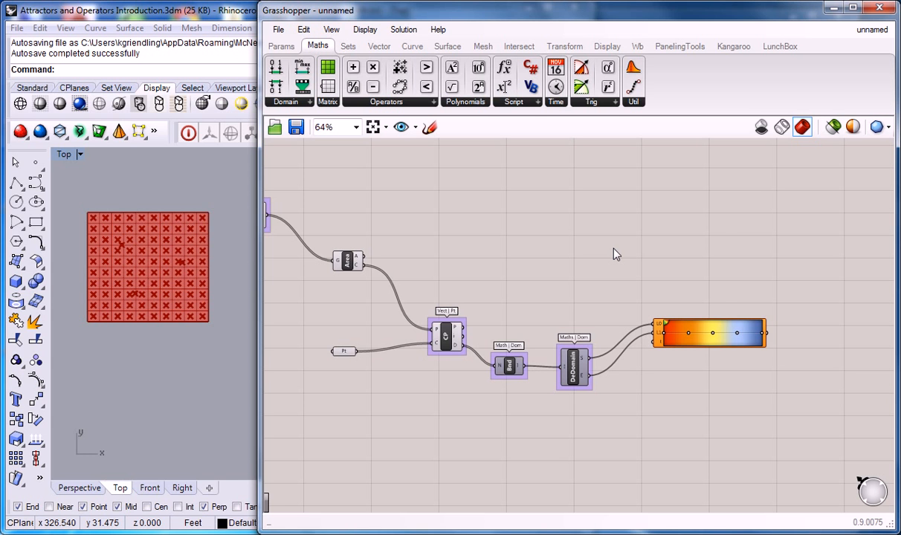
{"action": "right_click_drag", "start_coordinate": [530, 249], "coordinate": [595, 259]}
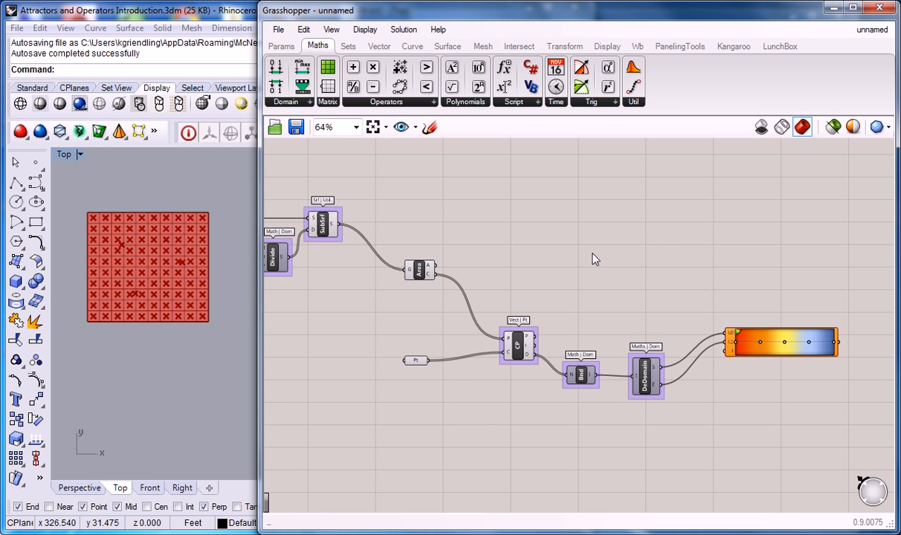
{"action": "right_click_drag", "start_coordinate": [563, 254], "coordinate": [577, 266]}
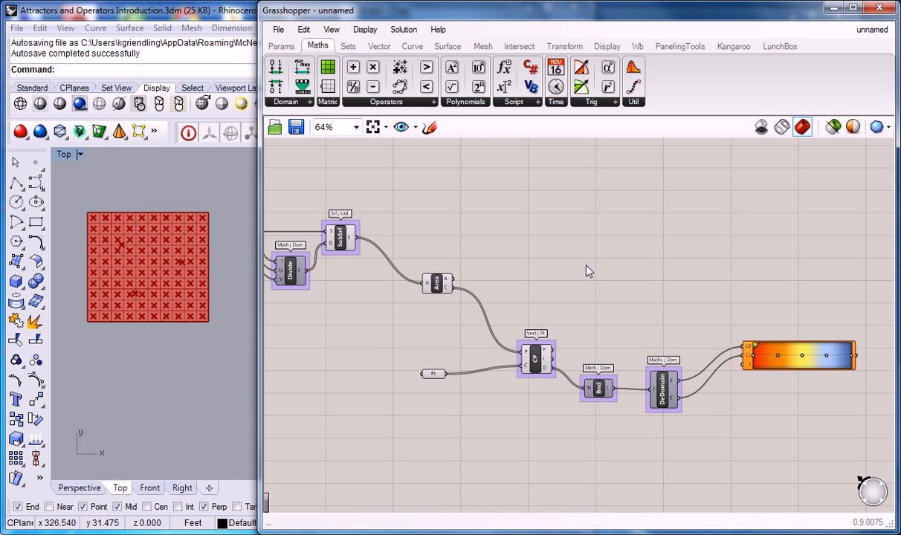
{"action": "right_click_drag", "start_coordinate": [628, 282], "coordinate": [589, 292]}
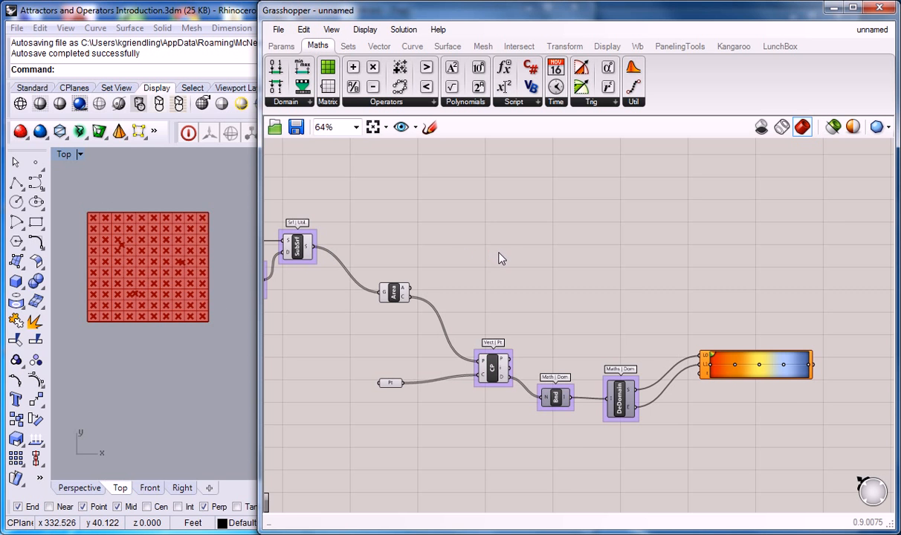
{"action": "right_click_drag", "start_coordinate": [610, 263], "coordinate": [594, 273]}
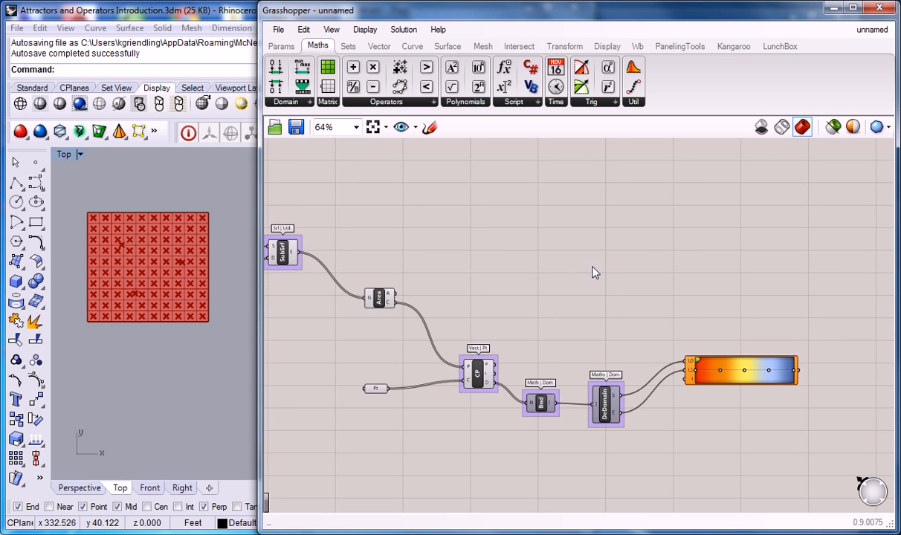
{"action": "scroll", "coordinate": [592, 270], "scroll_direction": "up", "scroll_amount": 1}
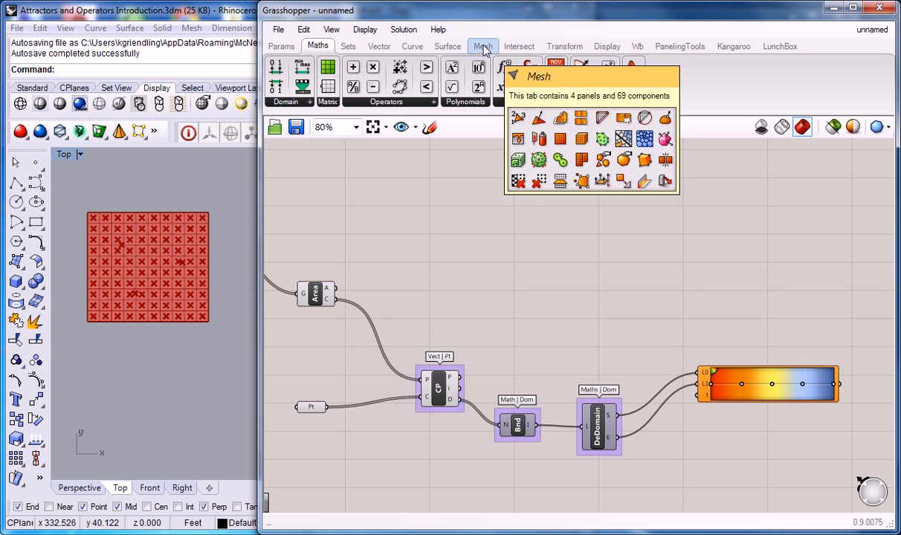
{"action": "mouse_move", "coordinate": [483, 48]}
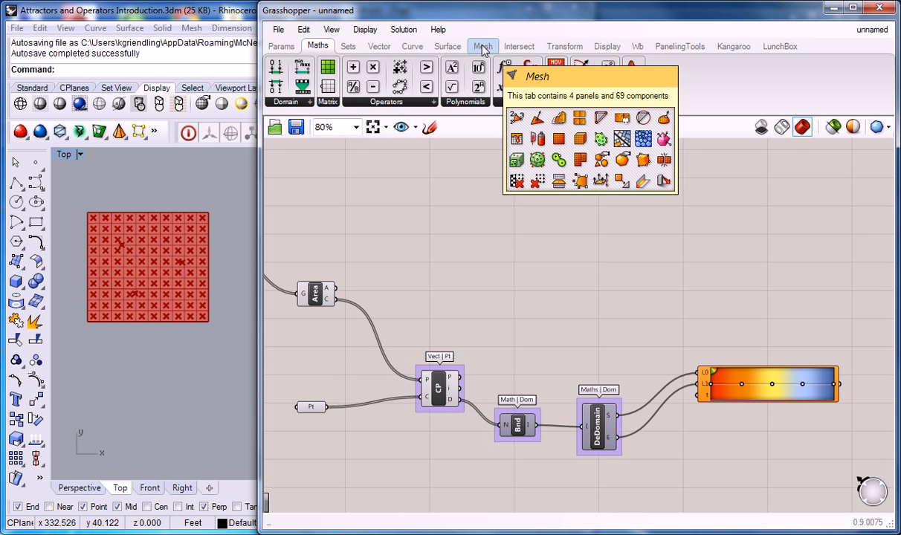
{"action": "left_click", "coordinate": [483, 47]}
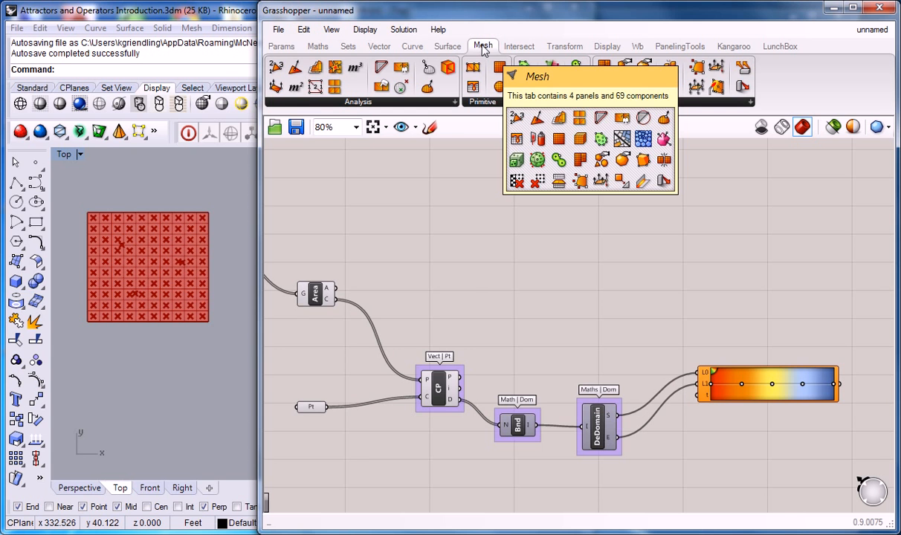
{"action": "left_click", "coordinate": [496, 104]}
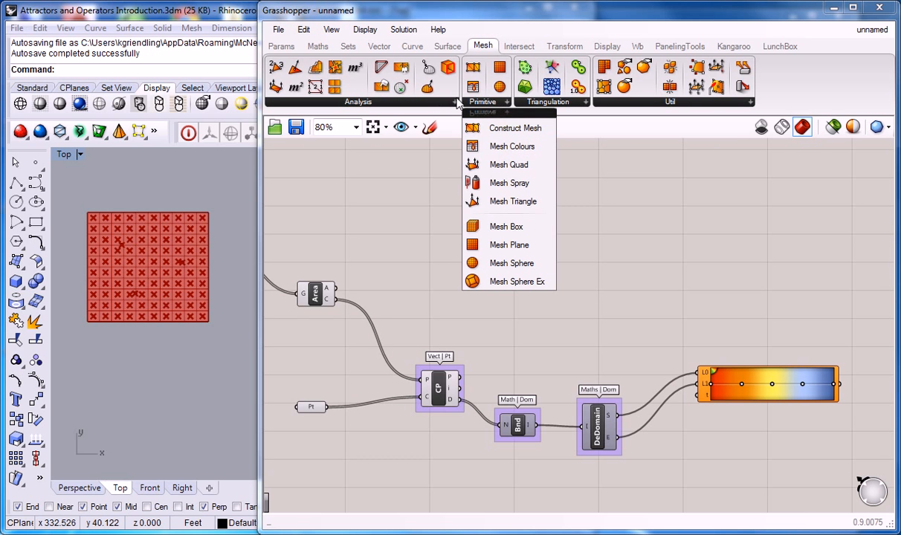
{"action": "left_click", "coordinate": [604, 103]}
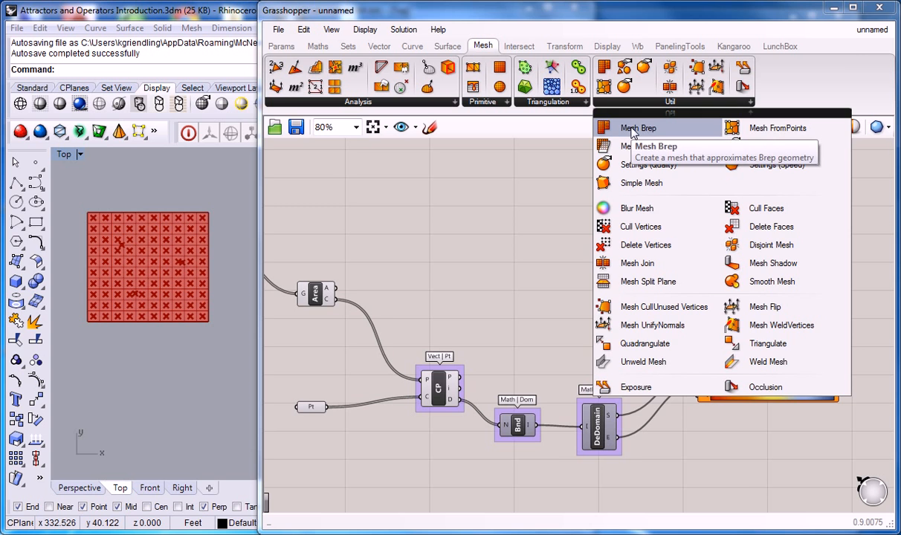
{"action": "left_click", "coordinate": [633, 130]}
{"action": "left_click", "coordinate": [577, 216]}
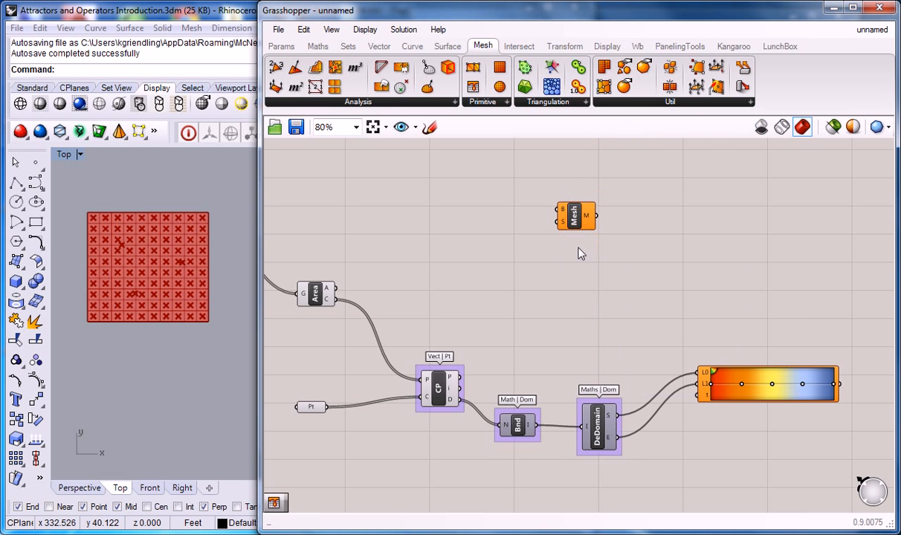
{"action": "left_click", "coordinate": [576, 217]}
{"action": "key", "text": "Delete"}
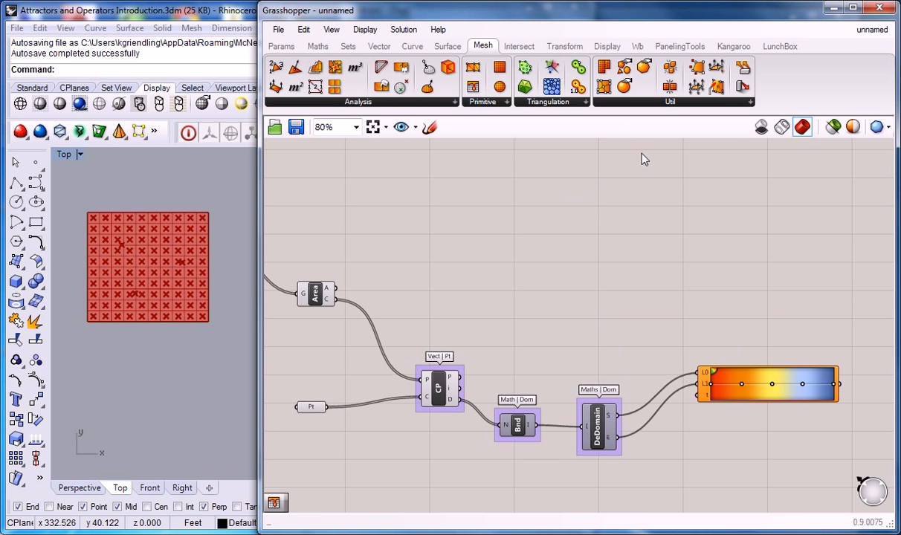
{"action": "left_click", "coordinate": [671, 105]}
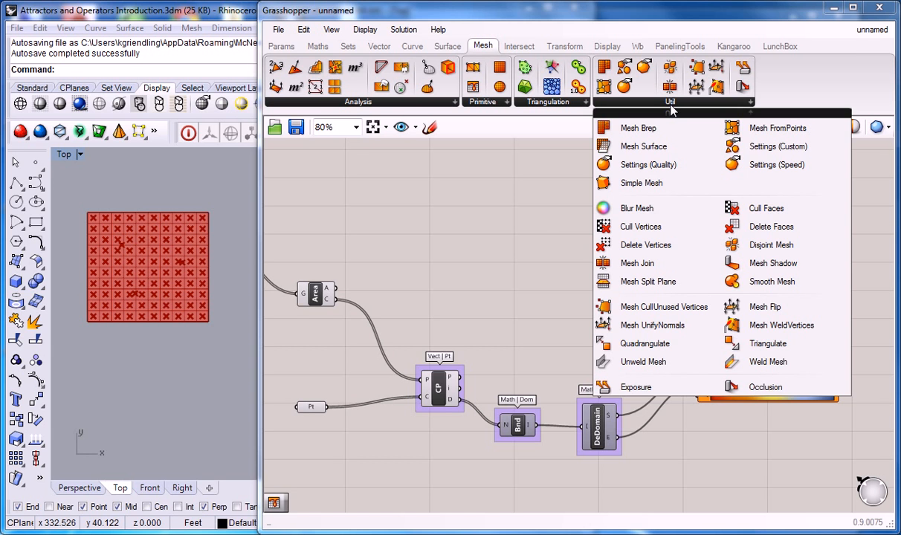
{"action": "left_click", "coordinate": [551, 219]}
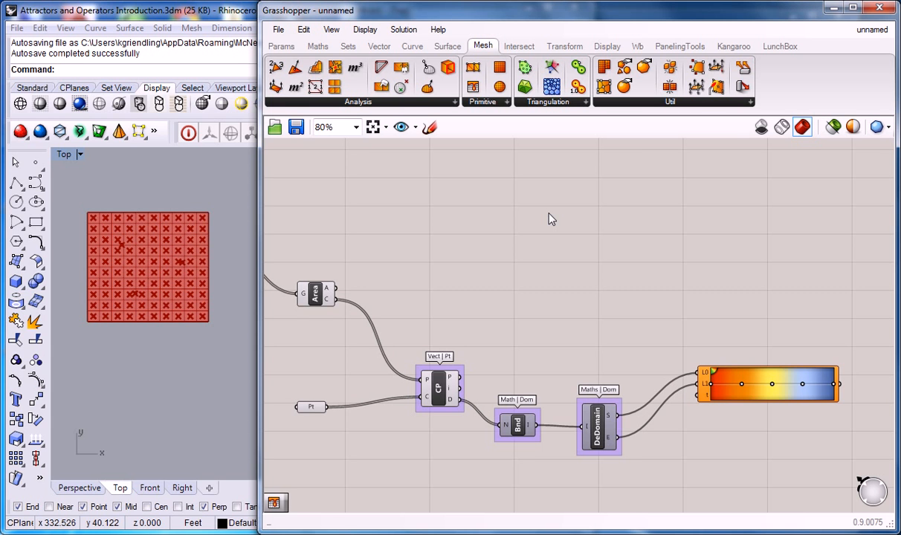
Place a Mesh Surface component on the empty canvas above the Deconstruct Domain component
{"action": "left_click", "coordinate": [729, 101]}
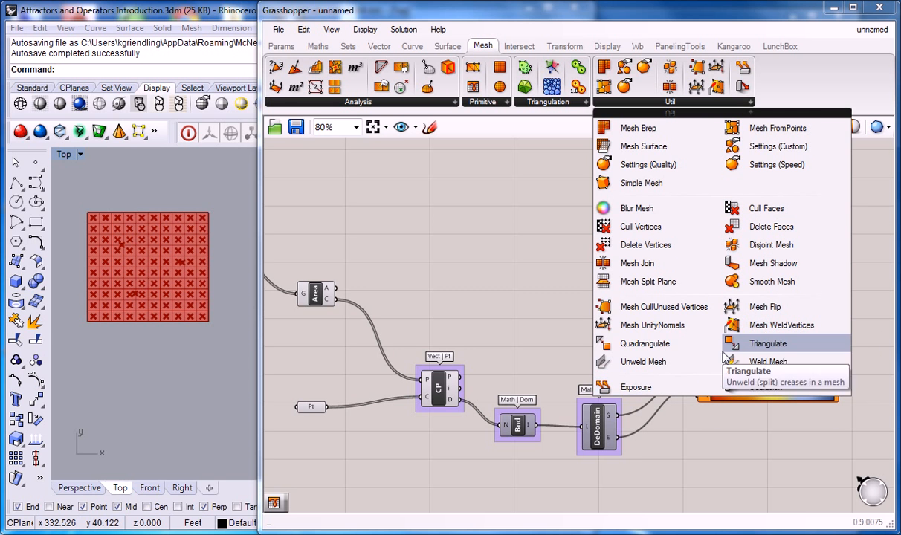
{"action": "left_click", "coordinate": [643, 148]}
{"action": "left_click", "coordinate": [597, 270]}
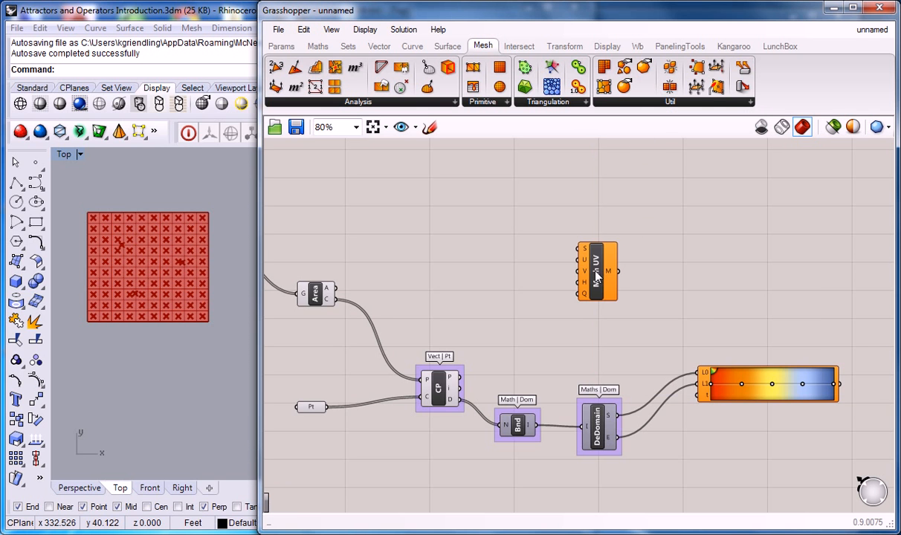
Group the Mesh Surface component, label the group "Mesh | Util." and shift it slightly to the right
{"action": "key", "text": "ctrl+g"}
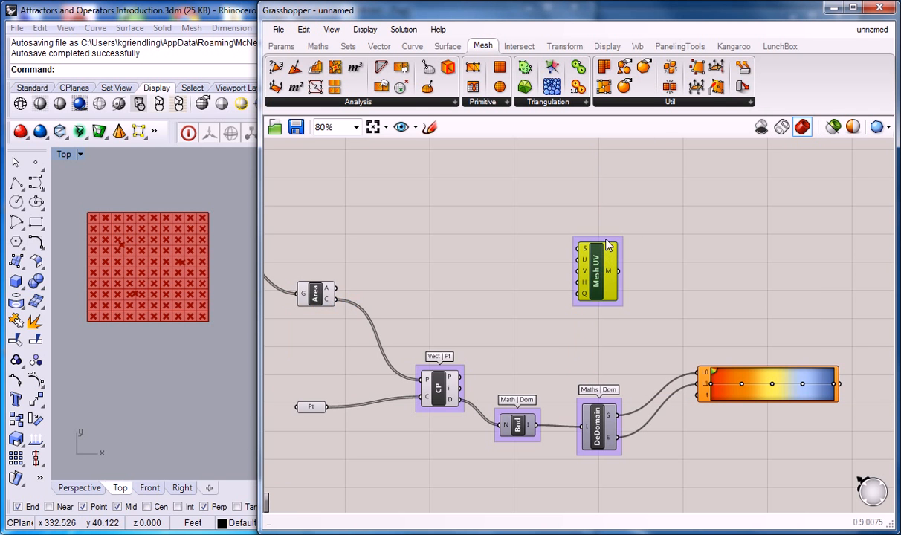
{"action": "right_click", "coordinate": [605, 241]}
{"action": "type", "text": "Me"}
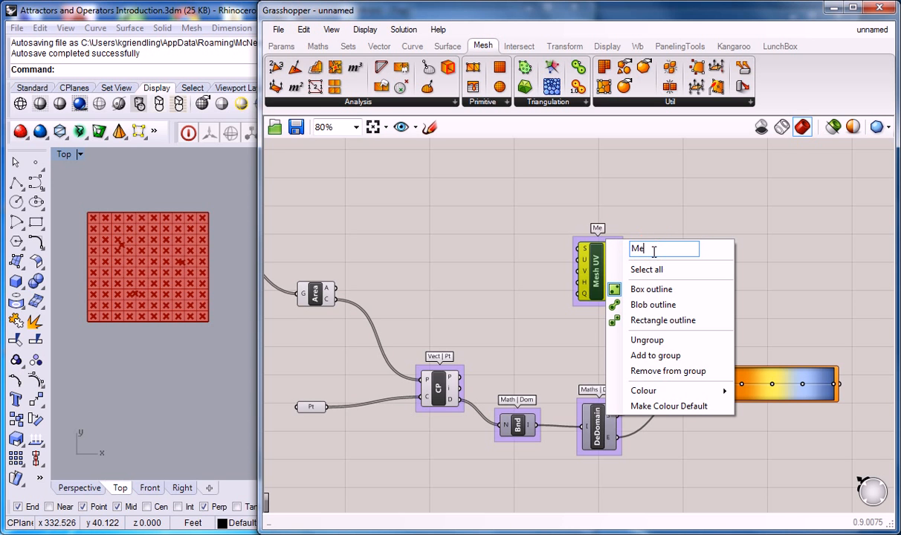
{"action": "type", "text": "sh | Util."}
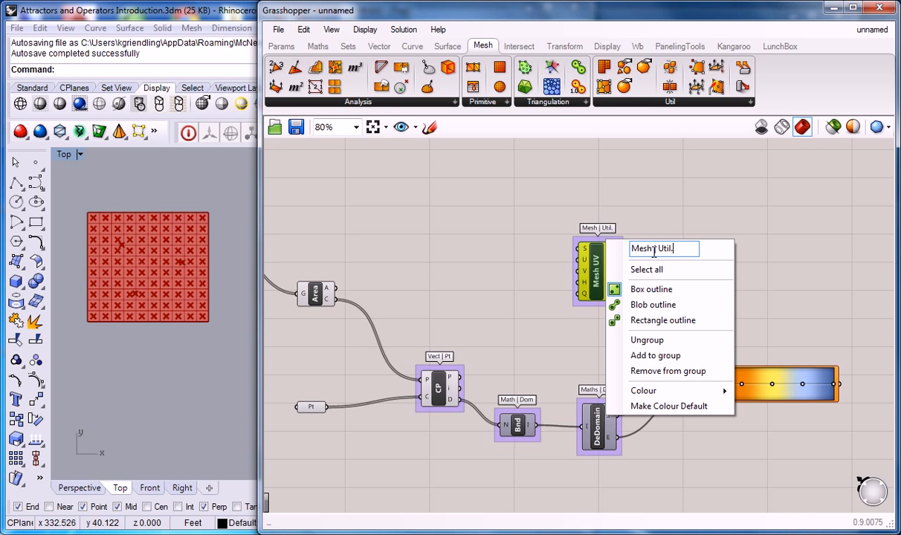
{"action": "left_click", "coordinate": [690, 232]}
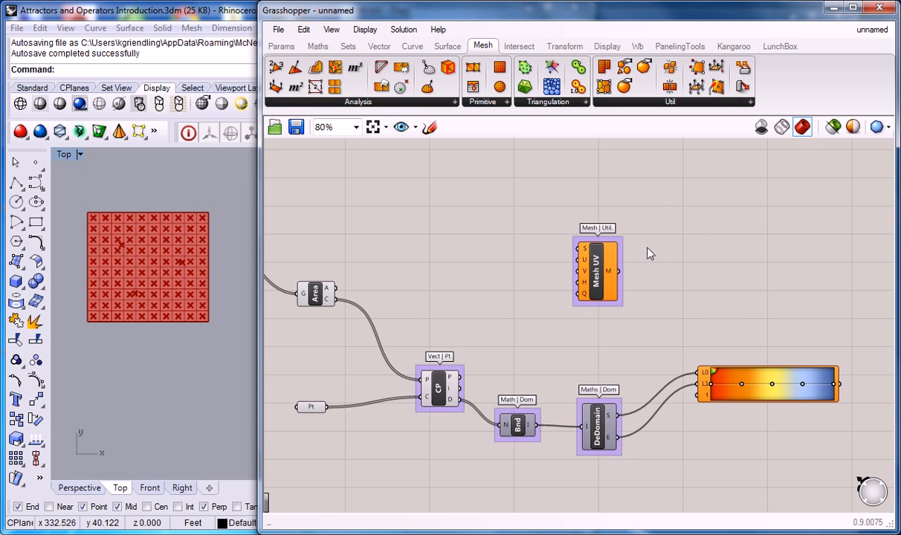
{"action": "left_click_drag", "start_coordinate": [596, 286], "coordinate": [608, 286]}
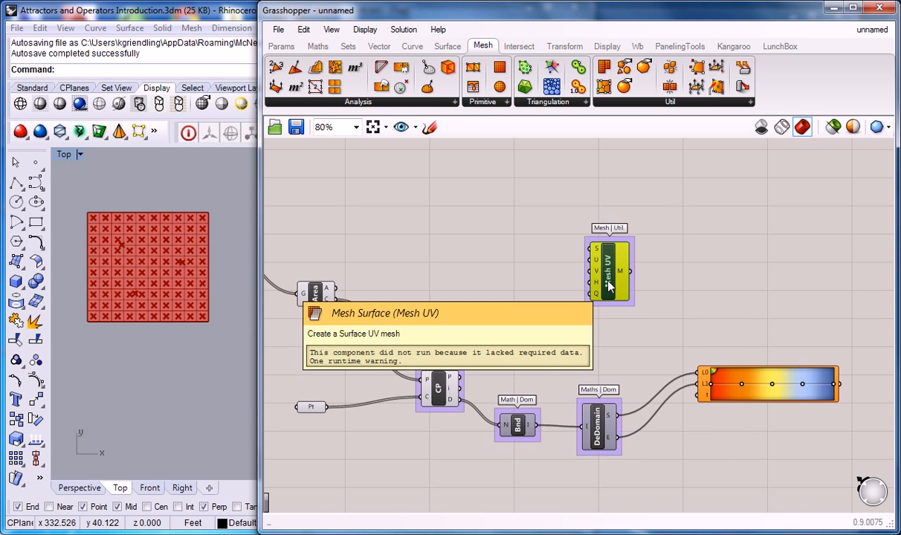
Inspect the Mesh Surface component's inputs, including U, H and Q
{"action": "right_click_drag", "start_coordinate": [547, 276], "coordinate": [562, 282]}
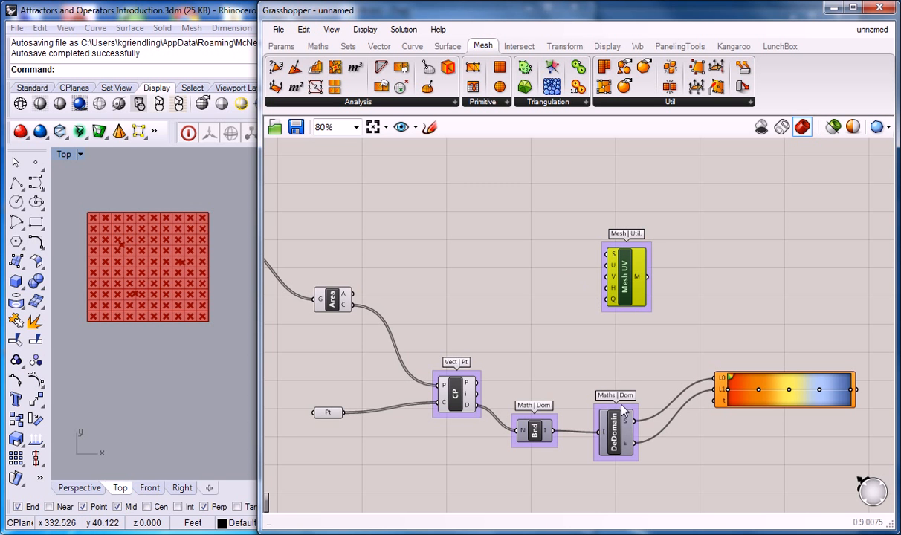
{"action": "scroll", "coordinate": [624, 383], "scroll_direction": "up", "scroll_amount": 1}
{"action": "right_click_drag", "start_coordinate": [516, 282], "coordinate": [624, 264]}
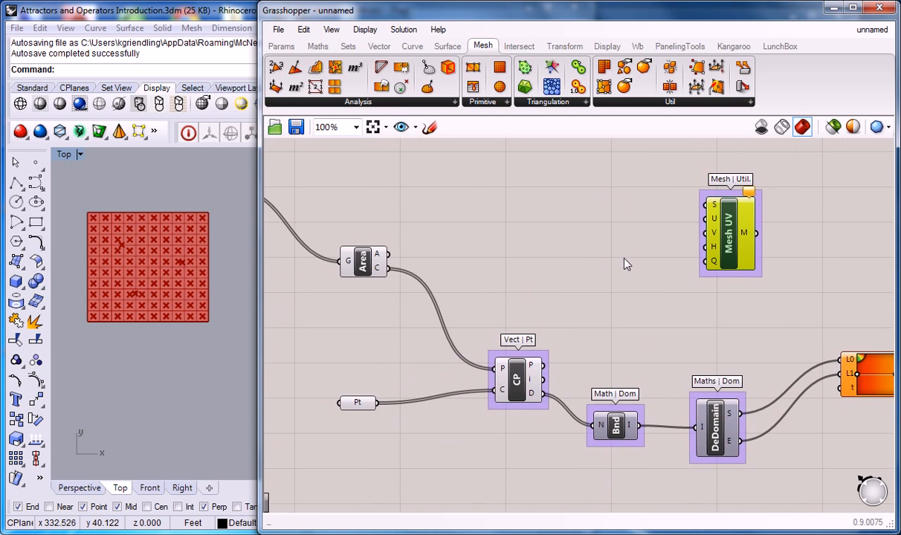
{"action": "mouse_move", "coordinate": [715, 212]}
{"action": "mouse_move", "coordinate": [714, 249]}
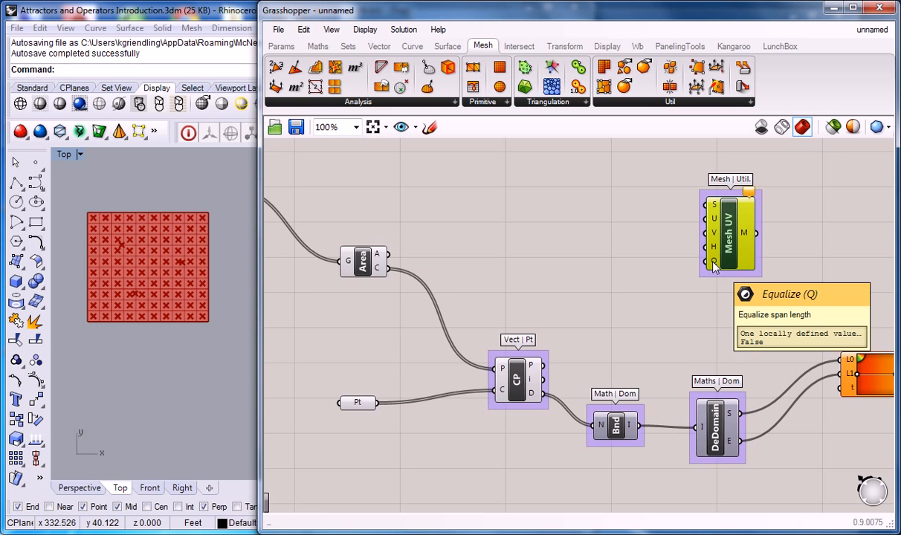
{"action": "right_click_drag", "start_coordinate": [715, 267], "coordinate": [706, 273]}
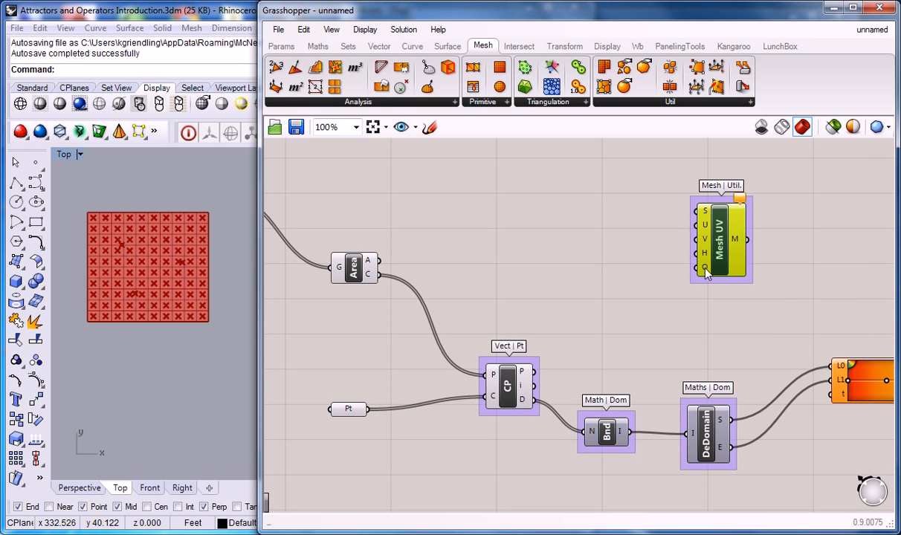
{"action": "mouse_move", "coordinate": [706, 257]}
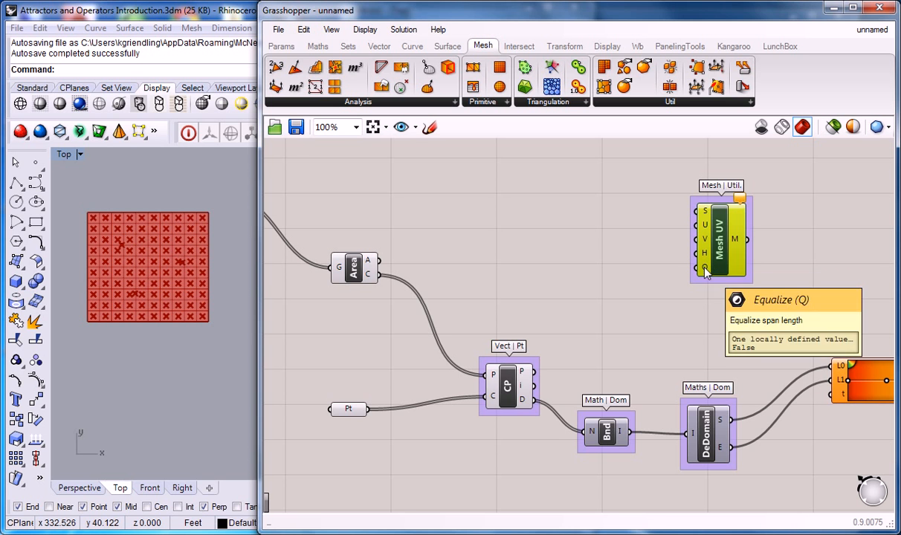
Connect the Srf parameter's output to the Mesh Surface component's S input
{"action": "scroll", "coordinate": [584, 253], "scroll_direction": "down", "scroll_amount": 5}
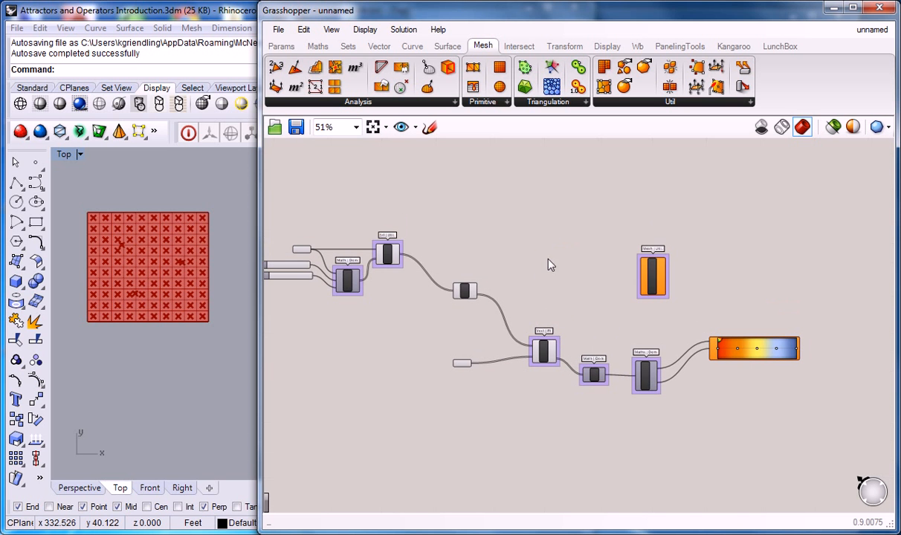
{"action": "scroll", "coordinate": [490, 265], "scroll_direction": "up", "scroll_amount": 2}
{"action": "scroll", "coordinate": [770, 275], "scroll_direction": "down", "scroll_amount": 2}
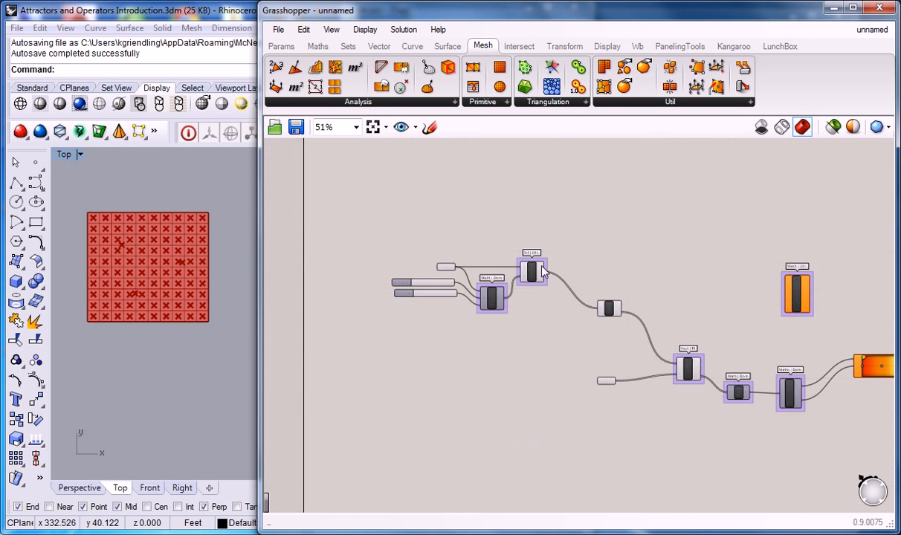
{"action": "scroll", "coordinate": [541, 277], "scroll_direction": "up", "scroll_amount": 2}
{"action": "scroll", "coordinate": [541, 277], "scroll_direction": "down", "scroll_amount": 2}
{"action": "left_click_drag", "start_coordinate": [547, 273], "coordinate": [765, 285]}
{"action": "left_click_drag", "start_coordinate": [456, 267], "coordinate": [636, 239]}
{"action": "scroll", "coordinate": [639, 242], "scroll_direction": "up", "scroll_amount": 2}
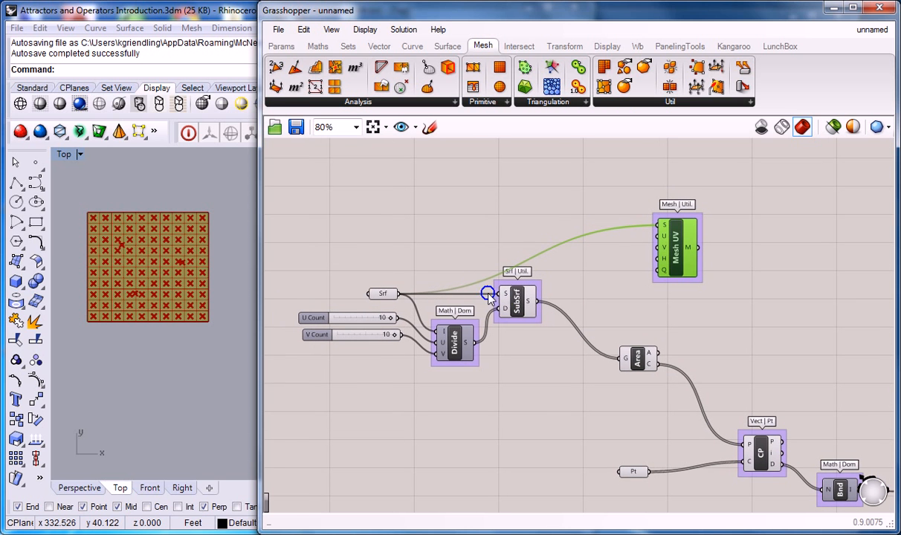
Connect the U Count and V Count sliders to the Mesh Surface component's U and V inputs
{"action": "left_click_drag", "start_coordinate": [394, 317], "coordinate": [627, 237]}
{"action": "left_click_drag", "start_coordinate": [399, 334], "coordinate": [648, 256]}
{"action": "scroll", "coordinate": [651, 252], "scroll_direction": "down", "scroll_amount": 3}
Tidy the layout by moving Mesh Surface up and left, Divide slightly lower and SubSrf further right of the Srf parameter
{"action": "right_click_drag", "start_coordinate": [750, 269], "coordinate": [525, 267]}
{"action": "scroll", "coordinate": [508, 266], "scroll_direction": "up", "scroll_amount": 2}
{"action": "left_click_drag", "start_coordinate": [403, 242], "coordinate": [340, 219]}
{"action": "right_click_drag", "start_coordinate": [376, 279], "coordinate": [537, 296]}
{"action": "left_click_drag", "start_coordinate": [374, 325], "coordinate": [382, 357]}
{"action": "left_click_drag", "start_coordinate": [434, 299], "coordinate": [462, 307]}
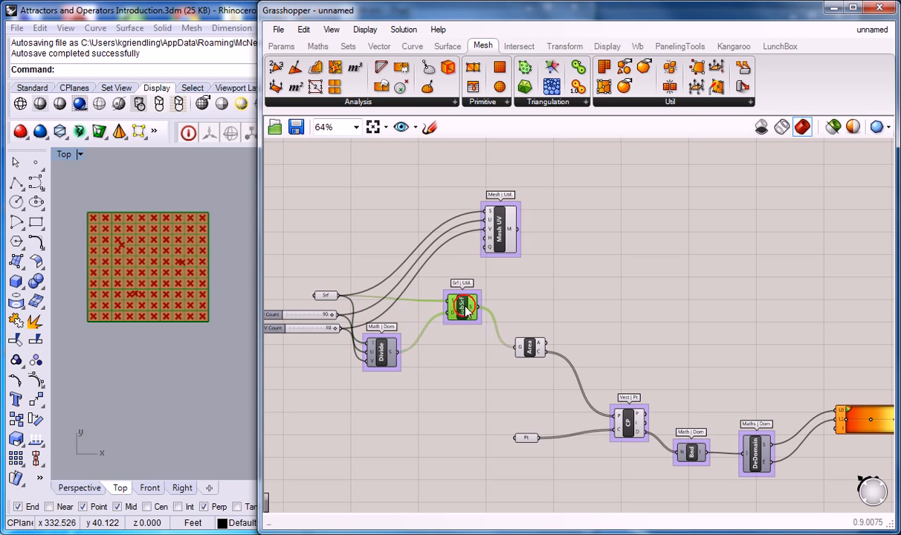
Tidy the layout by moving the Divide, SubSrf and Area components further right
{"action": "left_click_drag", "start_coordinate": [382, 356], "coordinate": [401, 358]}
{"action": "left_click_drag", "start_coordinate": [465, 308], "coordinate": [501, 305]}
{"action": "left_click", "coordinate": [401, 353]}
{"action": "left_click_drag", "start_coordinate": [402, 349], "coordinate": [429, 347]}
{"action": "left_click", "coordinate": [555, 312]}
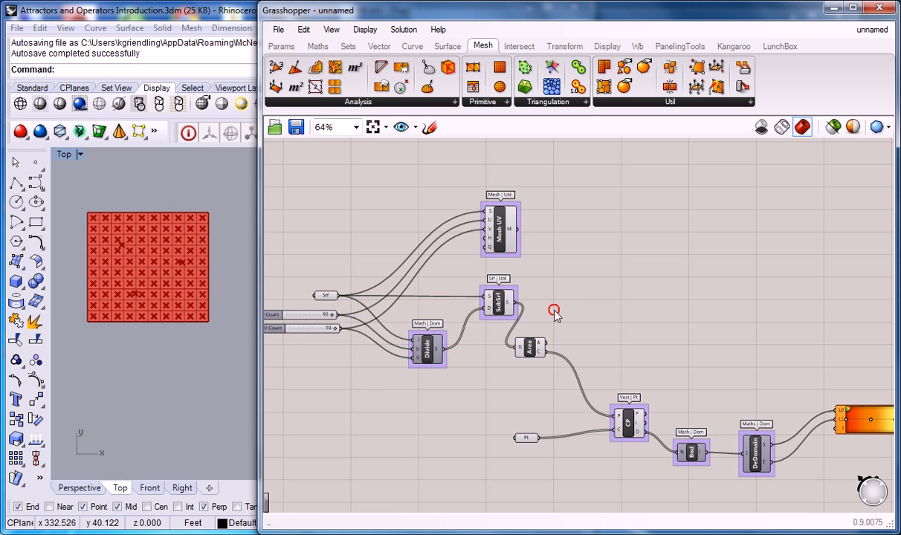
{"action": "right_click_drag", "start_coordinate": [557, 325], "coordinate": [484, 319]}
{"action": "left_click_drag", "start_coordinate": [458, 341], "coordinate": [493, 346]}
{"action": "left_click", "coordinate": [537, 311]}
Place a Mesh Colours component on the canvas above and slightly right of the gradient
{"action": "right_click_drag", "start_coordinate": [639, 231], "coordinate": [523, 226]}
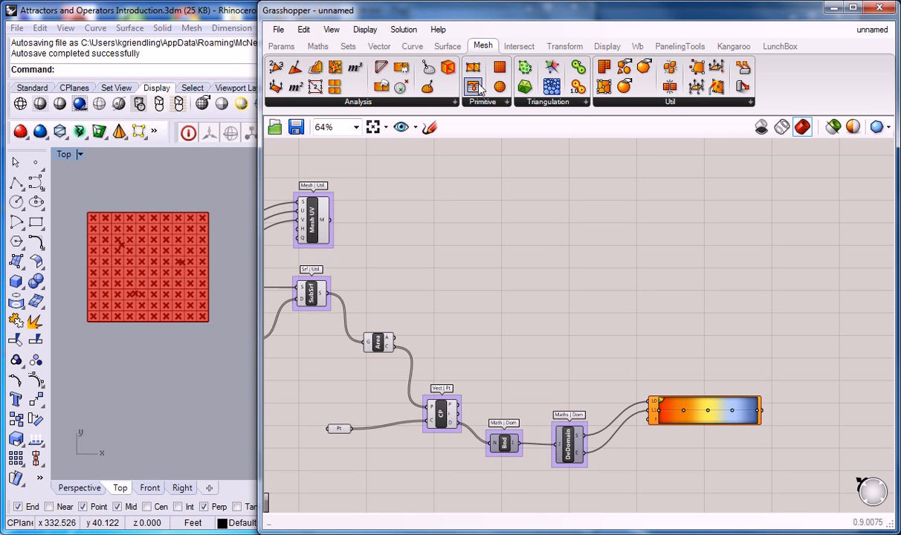
{"action": "left_click_drag", "start_coordinate": [474, 87], "coordinate": [741, 296]}
{"action": "right_click_drag", "start_coordinate": [505, 268], "coordinate": [677, 289]}
{"action": "scroll", "coordinate": [390, 301], "scroll_direction": "up", "scroll_amount": 2}
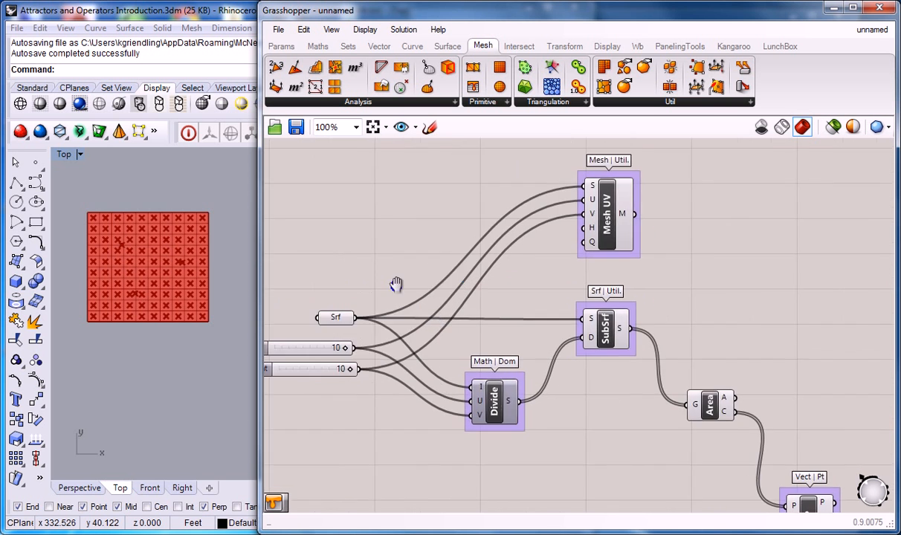
{"action": "right_click_drag", "start_coordinate": [350, 277], "coordinate": [495, 289]}
{"action": "mouse_move", "coordinate": [430, 318]}
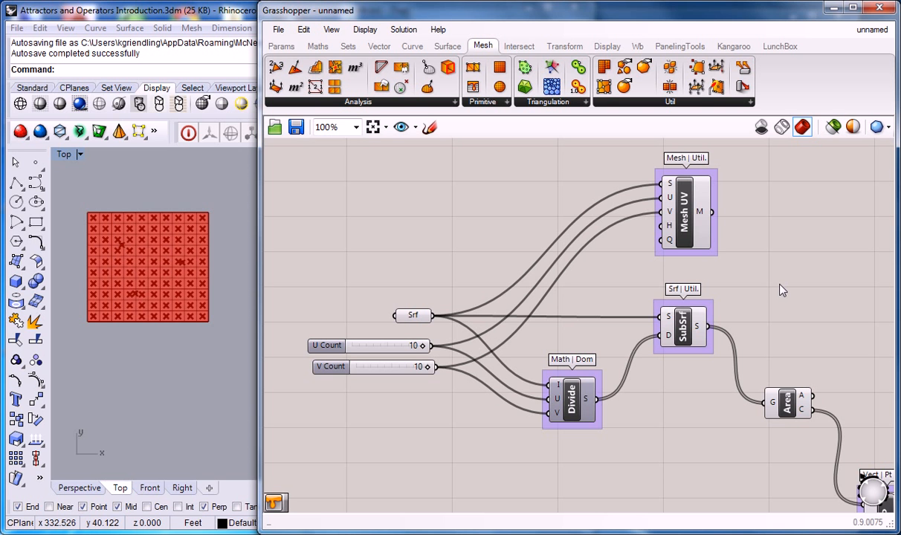
{"action": "scroll", "coordinate": [781, 288], "scroll_direction": "down", "scroll_amount": 2}
{"action": "right_click_drag", "start_coordinate": [780, 288], "coordinate": [535, 286]}
{"action": "right_click_drag", "start_coordinate": [690, 306], "coordinate": [583, 300]}
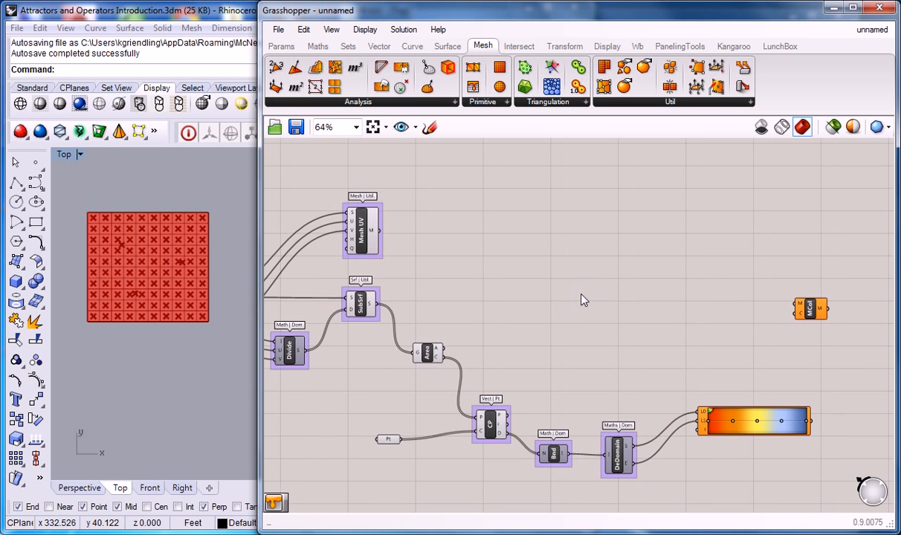
{"action": "left_click_drag", "start_coordinate": [809, 308], "coordinate": [838, 332]}
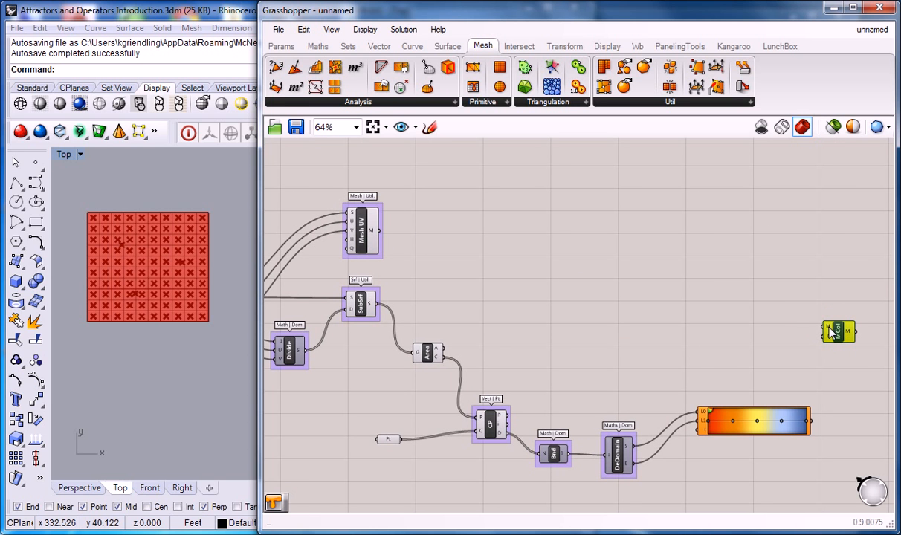
Connect Mesh UV's M output and the gradient's output to the Mesh Colours component's M and C inputs
{"action": "mouse_move", "coordinate": [831, 333]}
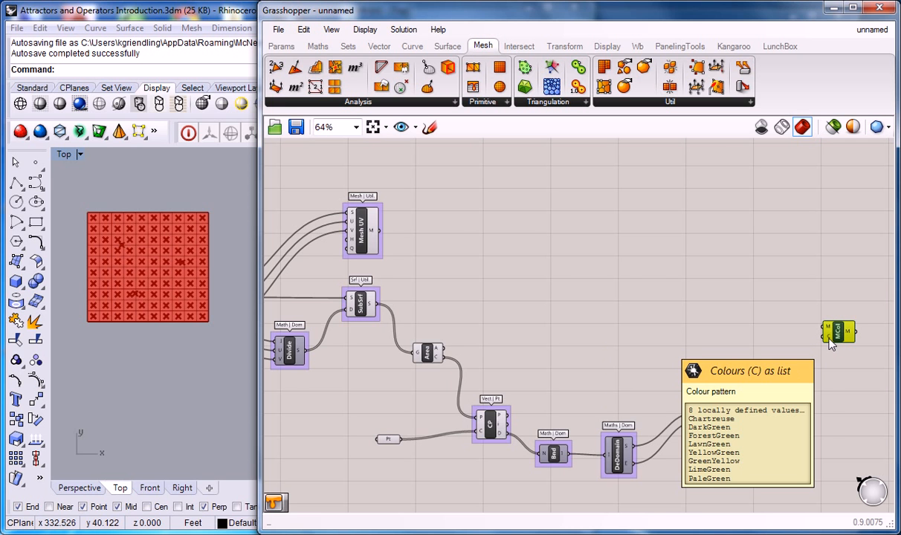
{"action": "left_click_drag", "start_coordinate": [379, 231], "coordinate": [827, 328]}
{"action": "left_click_drag", "start_coordinate": [812, 422], "coordinate": [826, 336]}
Make room for wiring by moving the gradient up and the DeDomain and Bounds components down
{"action": "right_click_drag", "start_coordinate": [693, 348], "coordinate": [556, 334]}
{"action": "scroll", "coordinate": [628, 369], "scroll_direction": "up", "scroll_amount": 2}
{"action": "right_click", "coordinate": [570, 372]}
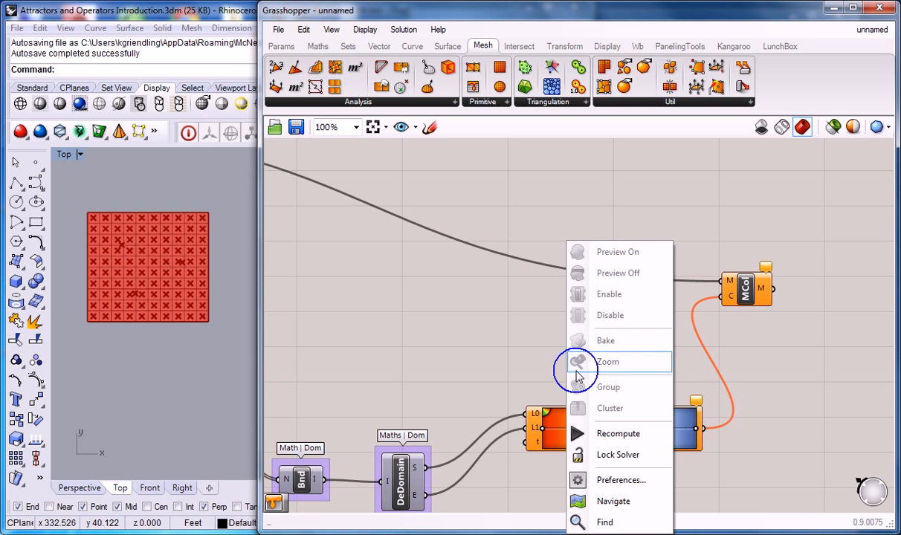
{"action": "left_click", "coordinate": [487, 350]}
{"action": "scroll", "coordinate": [491, 352], "scroll_direction": "down", "scroll_amount": 2}
{"action": "right_click_drag", "start_coordinate": [493, 351], "coordinate": [519, 326]}
{"action": "scroll", "coordinate": [562, 397], "scroll_direction": "up", "scroll_amount": 2}
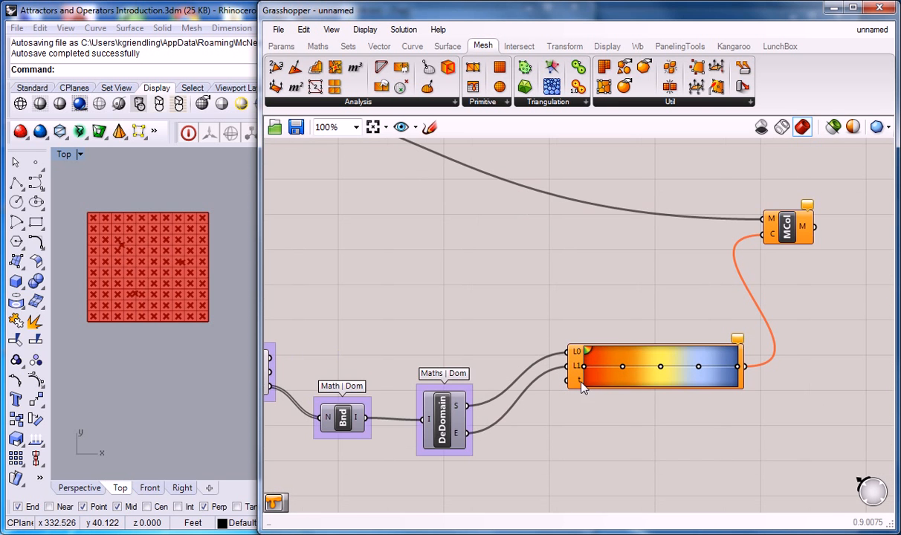
{"action": "left_click_drag", "start_coordinate": [579, 385], "coordinate": [572, 347]}
{"action": "left_click", "coordinate": [444, 422]}
{"action": "left_click_drag", "start_coordinate": [445, 422], "coordinate": [442, 443]}
{"action": "right_click_drag", "start_coordinate": [394, 320], "coordinate": [488, 279]}
{"action": "left_click_drag", "start_coordinate": [433, 380], "coordinate": [432, 407]}
Connect the Closest Point component's D output to the gradient's t input
{"action": "mouse_move", "coordinate": [359, 344]}
{"action": "left_mouse_down"}
{"action": "mouse_move", "coordinate": [655, 302]}
{"action": "mouse_move", "coordinate": [361, 316]}
{"action": "mouse_move", "coordinate": [348, 343]}
{"action": "left_mouse_up"}
{"action": "mouse_move", "coordinate": [353, 348]}
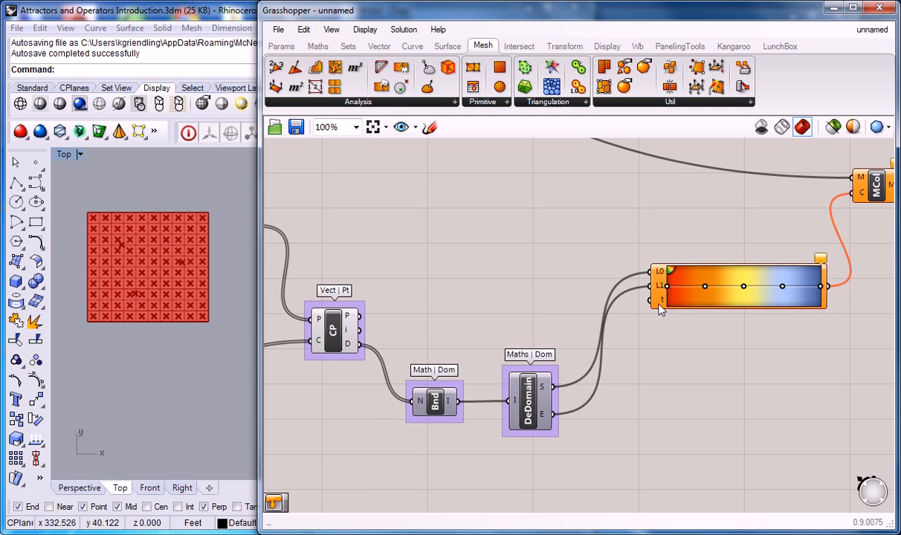
{"action": "mouse_move", "coordinate": [659, 275]}
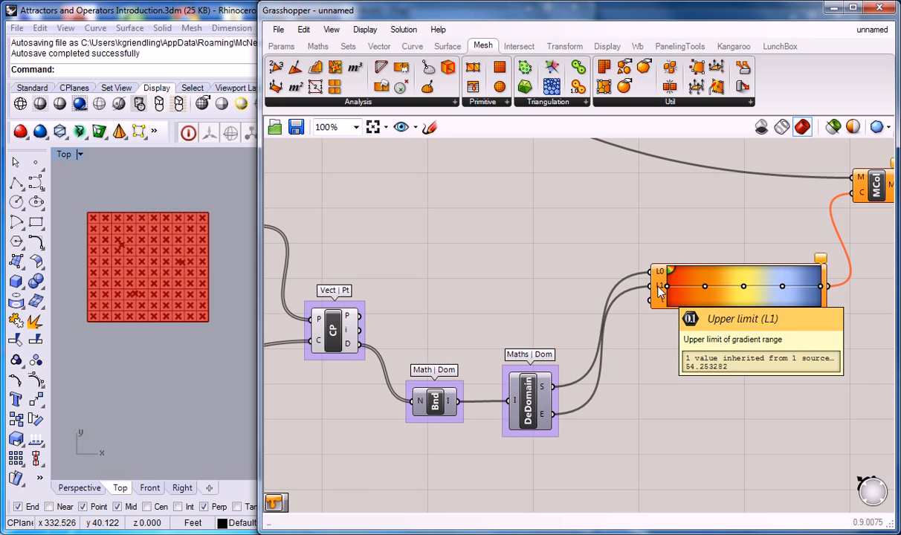
{"action": "mouse_move", "coordinate": [664, 307]}
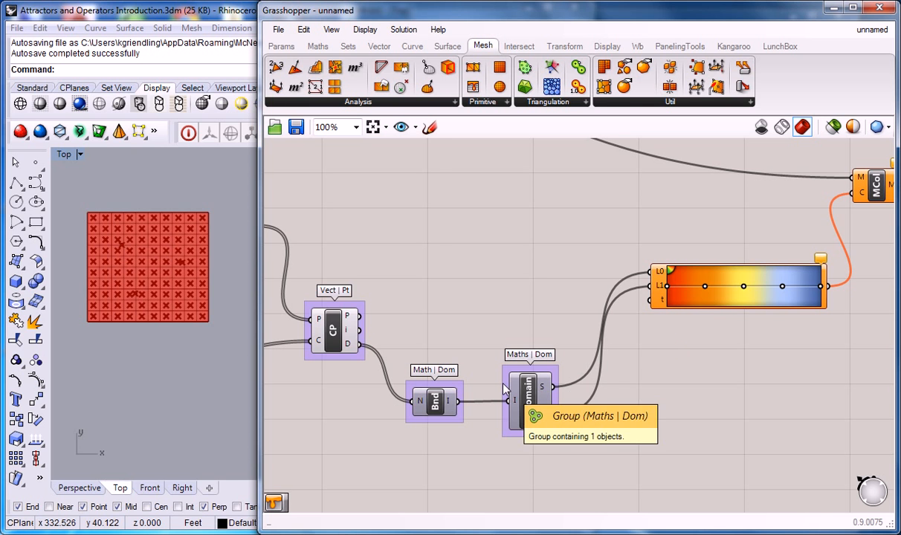
{"action": "left_click_drag", "start_coordinate": [359, 345], "coordinate": [658, 312]}
Examine the wired definition, including the distance values from Closest Point and the gradient's t input
{"action": "scroll", "coordinate": [603, 264], "scroll_direction": "down", "scroll_amount": 5}
{"action": "right_click_drag", "start_coordinate": [544, 227], "coordinate": [586, 253]}
{"action": "right_click_drag", "start_coordinate": [523, 252], "coordinate": [540, 257]}
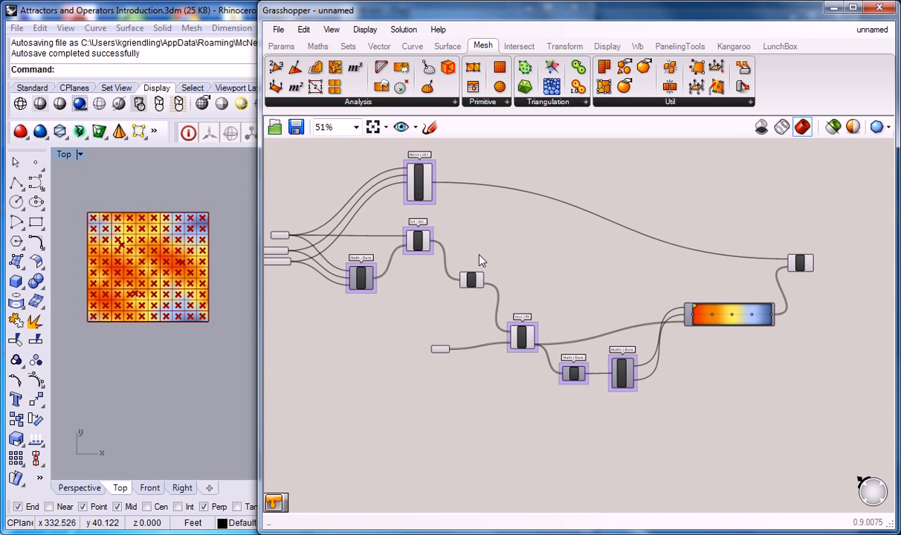
{"action": "right_click_drag", "start_coordinate": [464, 234], "coordinate": [514, 244]}
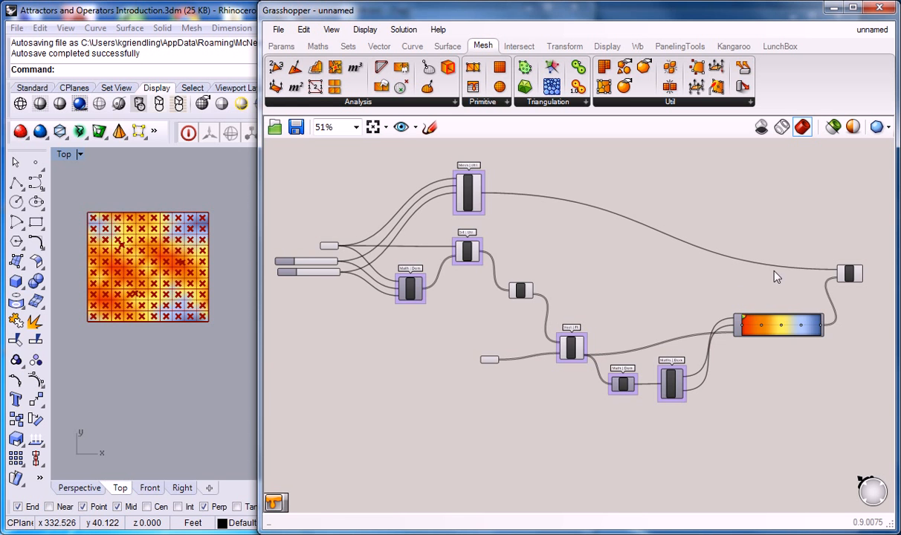
{"action": "right_click_drag", "start_coordinate": [760, 270], "coordinate": [675, 265]}
{"action": "right_click_drag", "start_coordinate": [428, 220], "coordinate": [453, 222]}
{"action": "scroll", "coordinate": [470, 217], "scroll_direction": "up", "scroll_amount": 2}
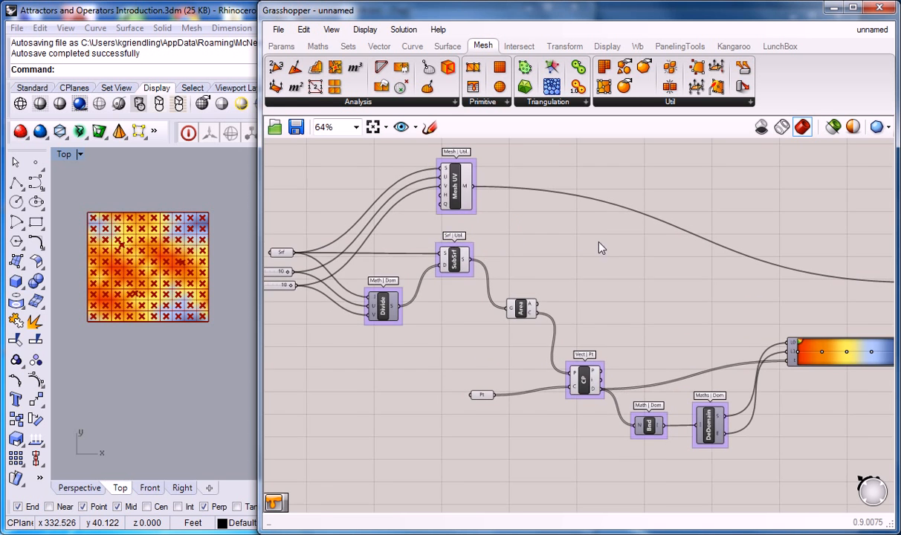
{"action": "right_click_drag", "start_coordinate": [551, 228], "coordinate": [408, 217]}
{"action": "left_click_drag", "start_coordinate": [793, 287], "coordinate": [808, 293]}
{"action": "left_click", "coordinate": [782, 249]}
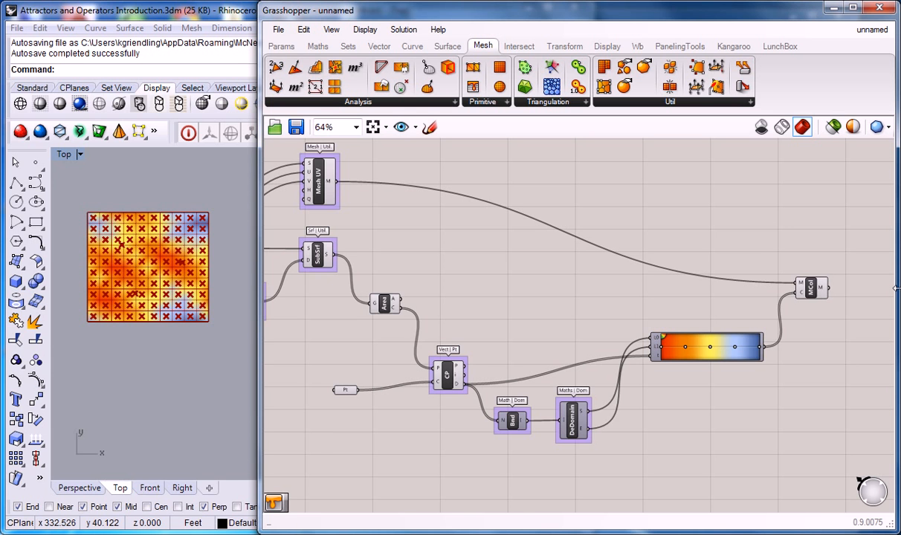
{"action": "right_click_drag", "start_coordinate": [541, 303], "coordinate": [556, 309]}
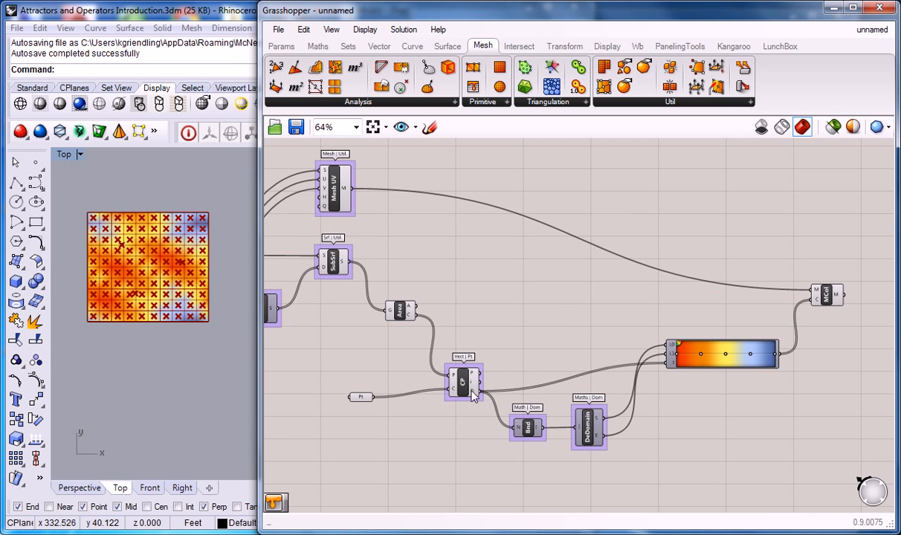
{"action": "mouse_move", "coordinate": [473, 395]}
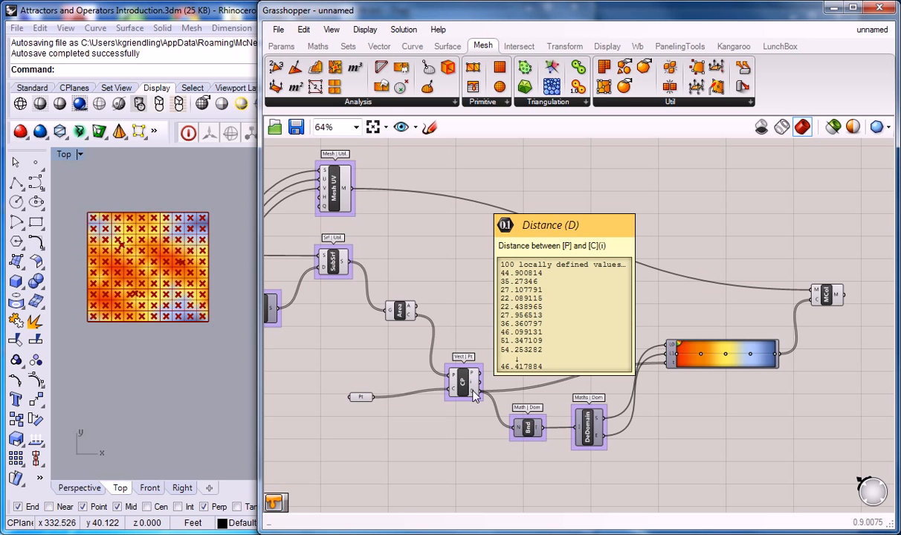
{"action": "mouse_move", "coordinate": [672, 362]}
Turn off the preview of all components from Mesh UV and Divide through the gradient, leaving Mesh Colours previewed
{"action": "scroll", "coordinate": [384, 249], "scroll_direction": "down", "scroll_amount": 3}
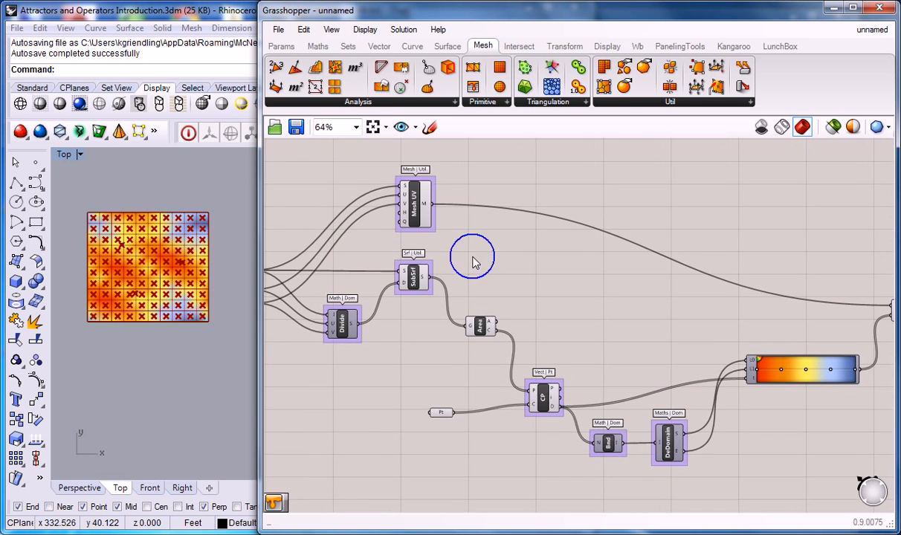
{"action": "left_click_drag", "start_coordinate": [346, 174], "coordinate": [713, 410]}
{"action": "middle_click", "coordinate": [435, 214]}
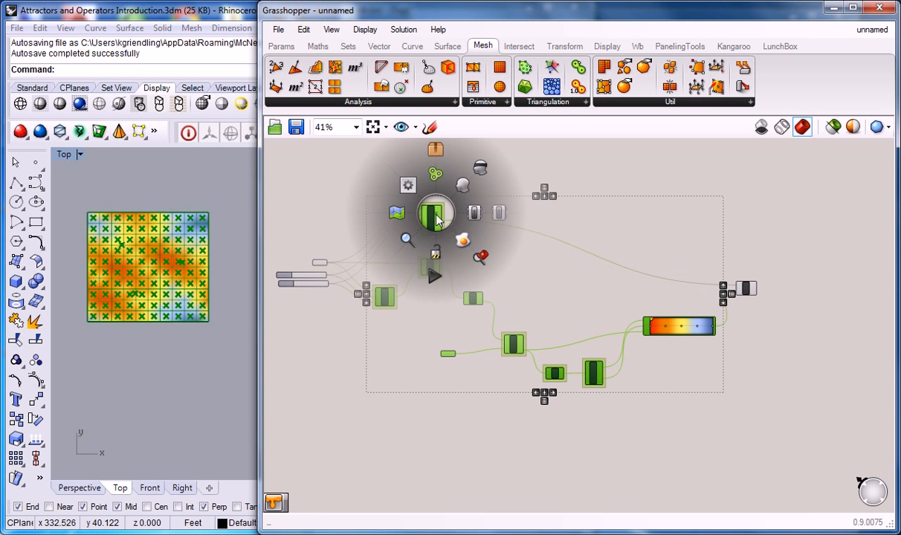
{"action": "left_click", "coordinate": [479, 170]}
{"action": "left_click", "coordinate": [568, 183]}
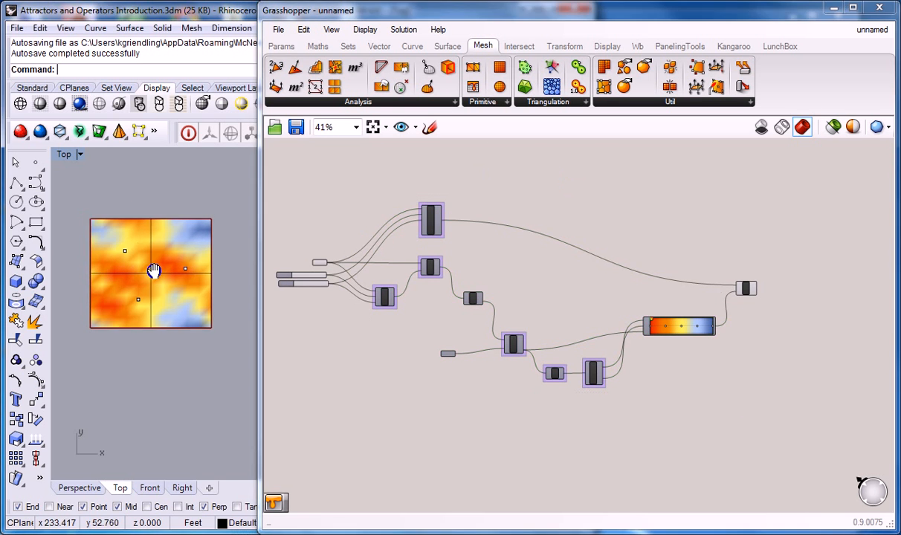
Examine the coloured mesh around the three attractor points in the Rhino Top viewport
{"action": "scroll", "coordinate": [138, 281], "scroll_direction": "up", "scroll_amount": 3}
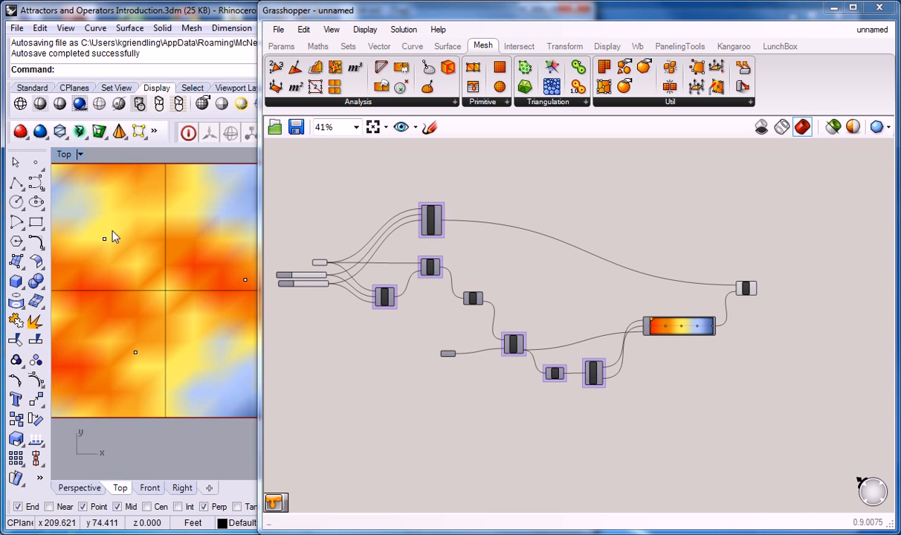
{"action": "scroll", "coordinate": [89, 240], "scroll_direction": "down", "scroll_amount": 3}
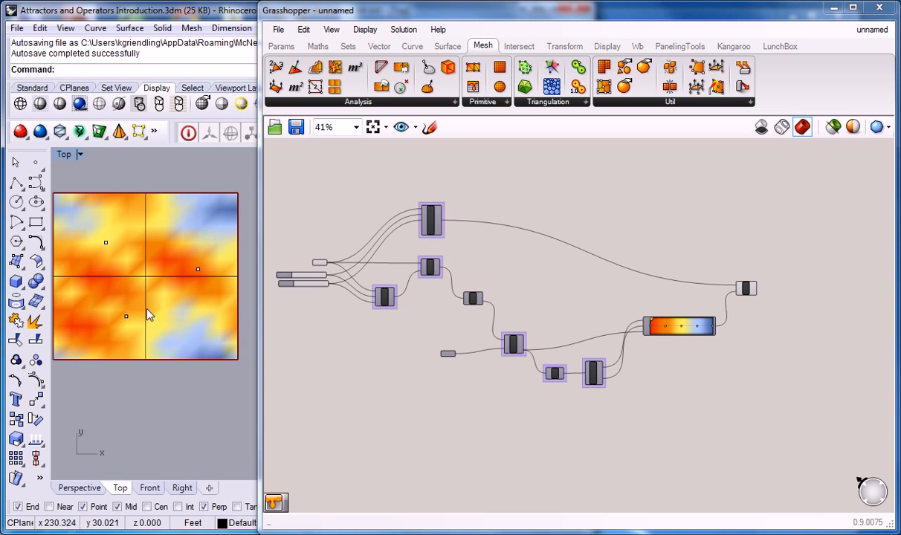
{"action": "scroll", "coordinate": [198, 269], "scroll_direction": "up", "scroll_amount": 2}
{"action": "scroll", "coordinate": [199, 269], "scroll_direction": "down", "scroll_amount": 2}
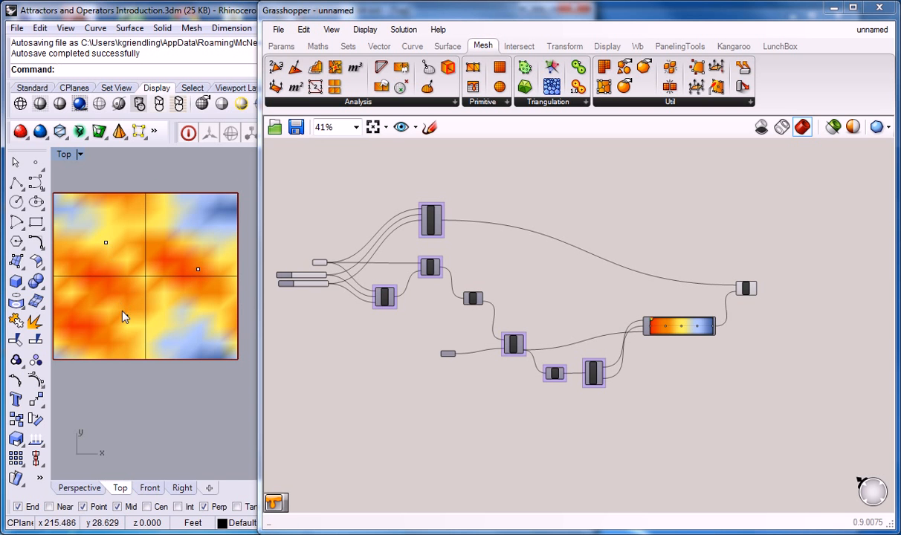
Inspect the Mesh UV component's U Count and V Count inputs against the slider connections feeding Divide
{"action": "mouse_move", "coordinate": [732, 301]}
{"action": "right_mouse_down"}
{"action": "mouse_move", "coordinate": [602, 300]}
{"action": "mouse_move", "coordinate": [656, 305]}
{"action": "right_mouse_up"}
{"action": "scroll", "coordinate": [655, 296], "scroll_direction": "up", "scroll_amount": 4}
{"action": "right_click_drag", "start_coordinate": [347, 270], "coordinate": [643, 311]}
{"action": "right_click_drag", "start_coordinate": [420, 242], "coordinate": [632, 320]}
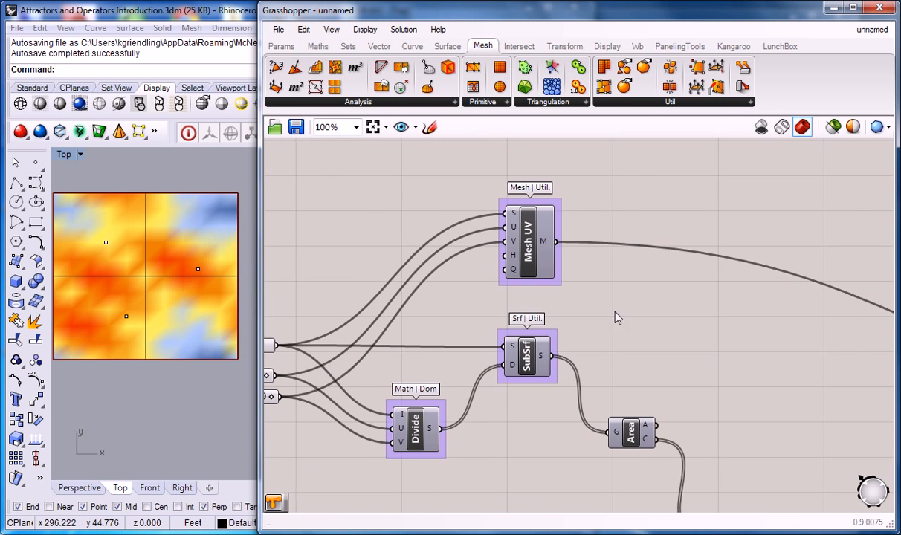
{"action": "right_click_drag", "start_coordinate": [487, 277], "coordinate": [589, 272]}
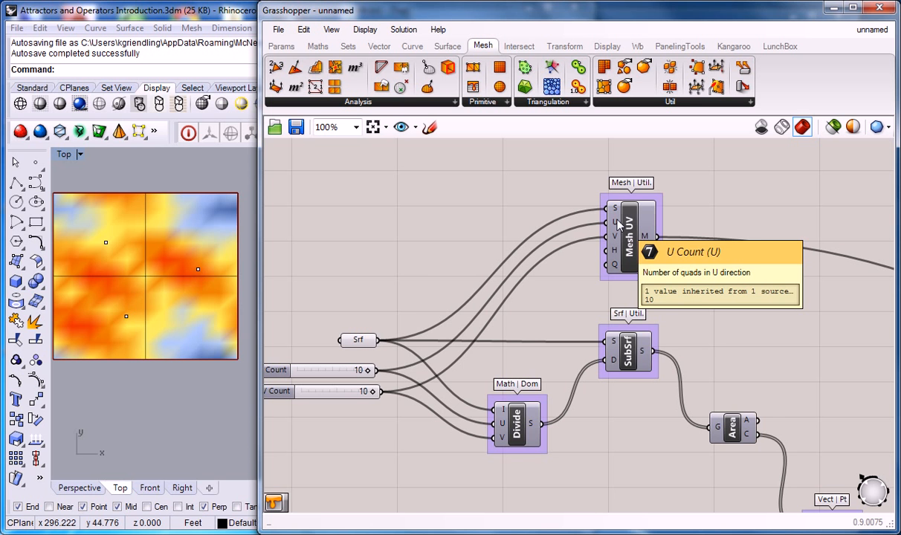
{"action": "scroll", "coordinate": [520, 230], "scroll_direction": "down", "scroll_amount": 4}
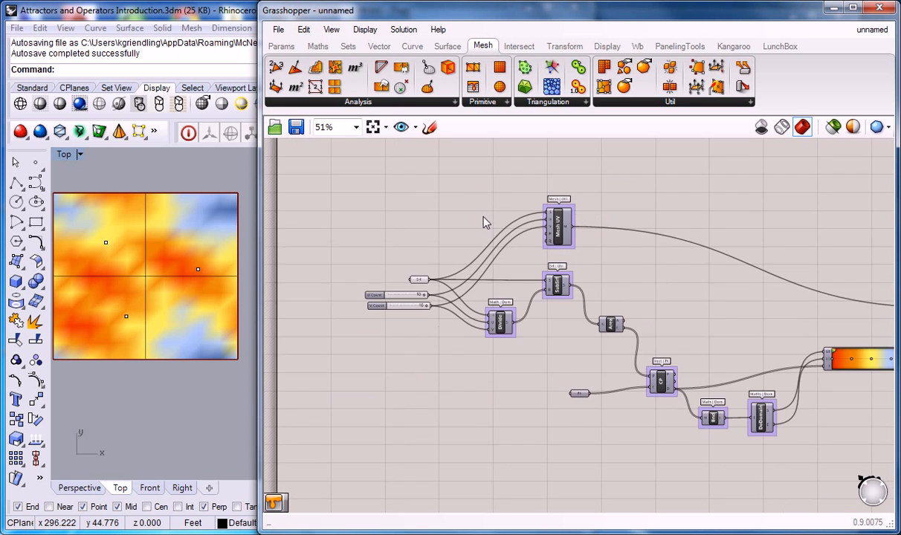
{"action": "scroll", "coordinate": [465, 232], "scroll_direction": "up", "scroll_amount": 3}
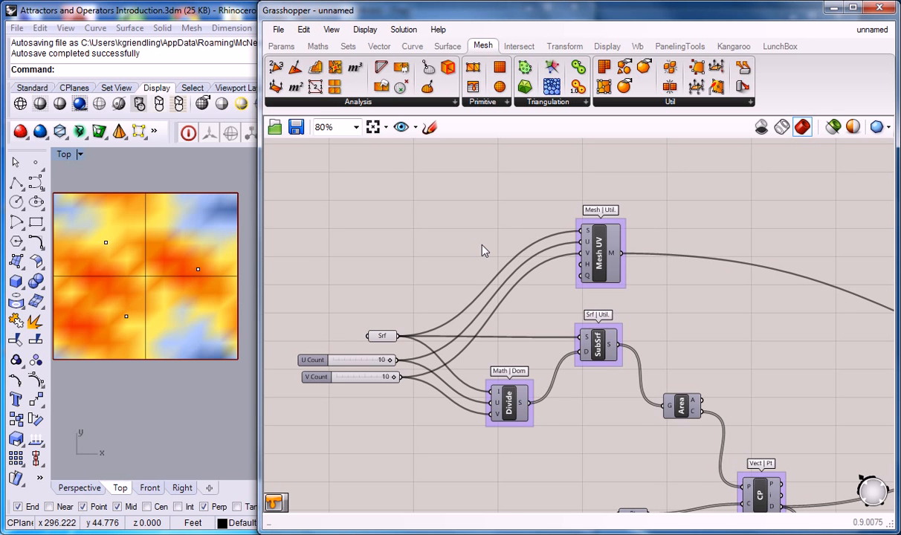
{"action": "right_click_drag", "start_coordinate": [483, 251], "coordinate": [496, 251]}
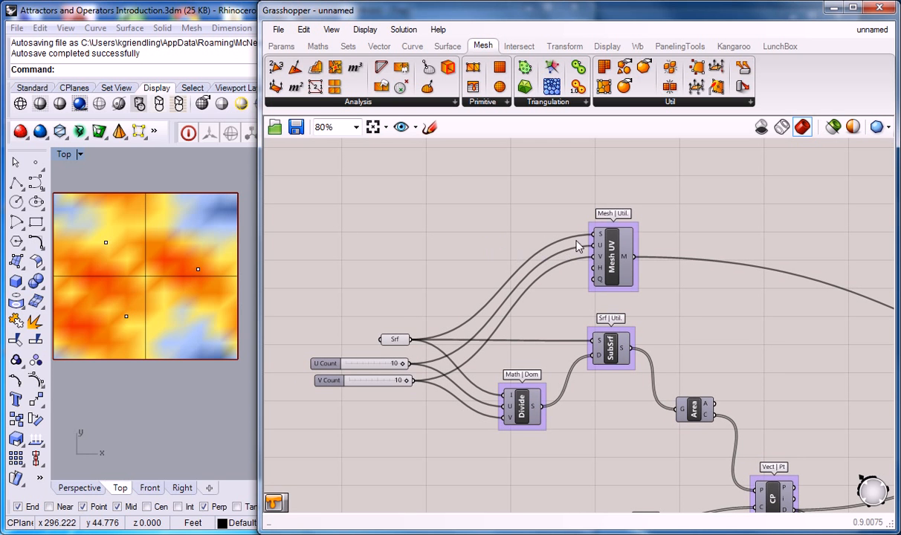
{"action": "mouse_move", "coordinate": [603, 250]}
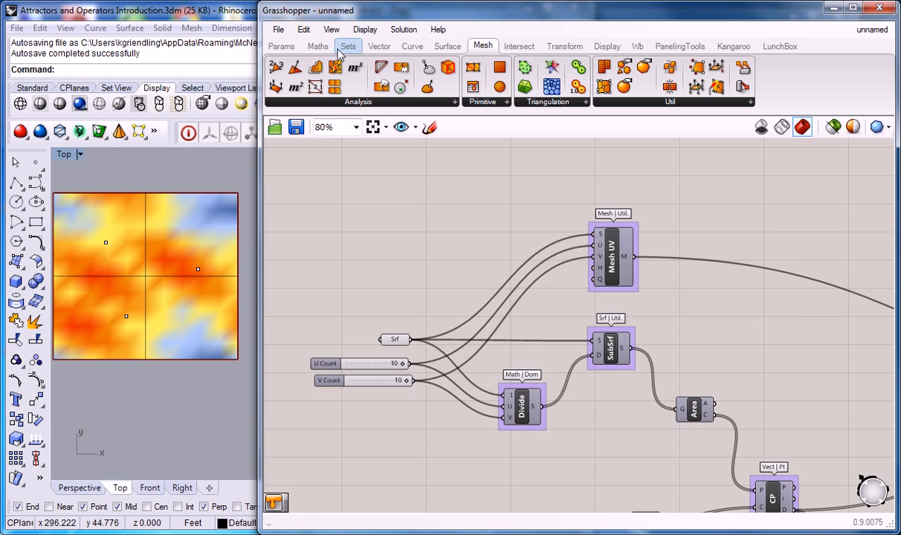
{"action": "left_click", "coordinate": [282, 45]}
{"action": "left_click_drag", "start_coordinate": [414, 87], "coordinate": [487, 228]}
{"action": "right_click", "coordinate": [488, 229]}
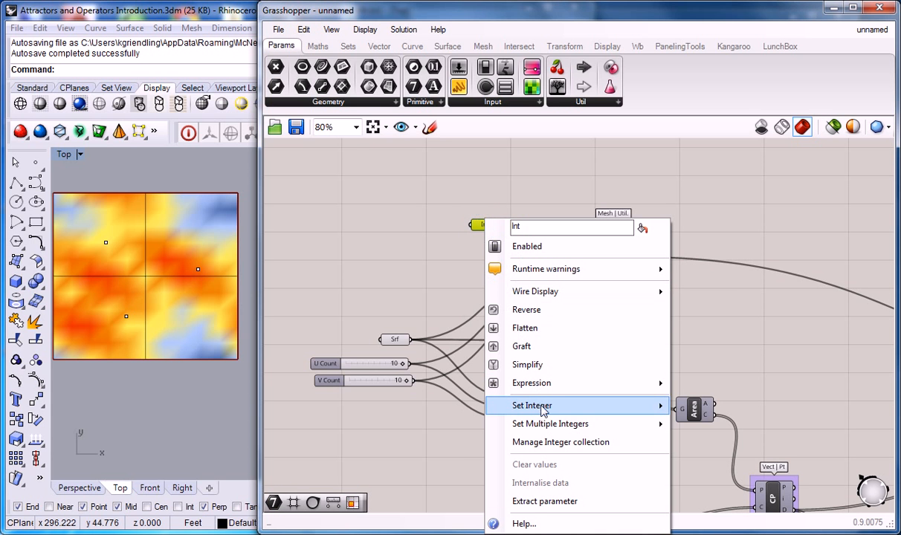
{"action": "mouse_move", "coordinate": [569, 408]}
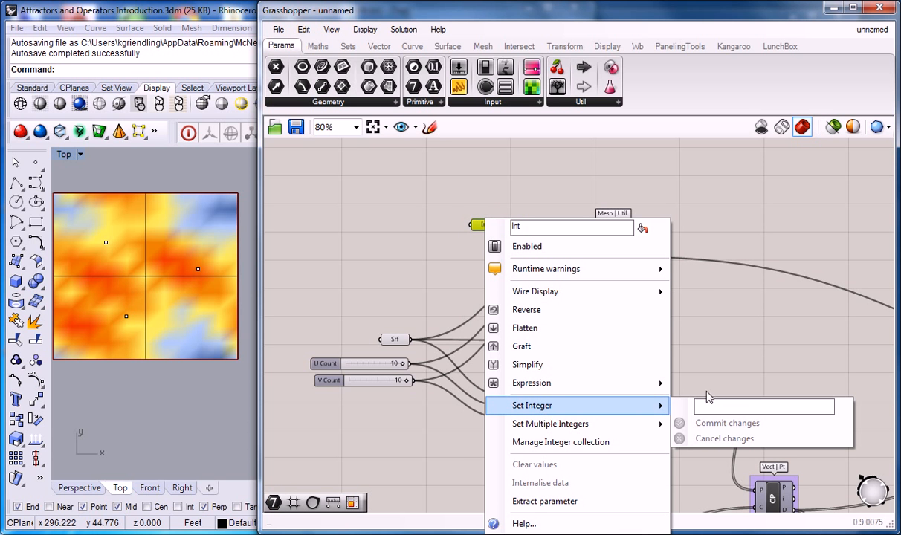
{"action": "left_click", "coordinate": [426, 232]}
{"action": "left_click", "coordinate": [484, 224]}
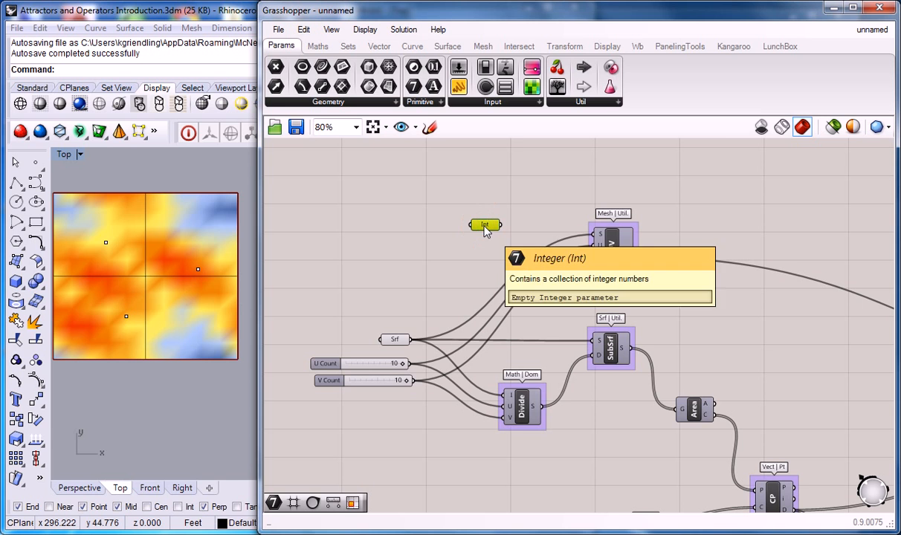
{"action": "key", "text": "Delete"}
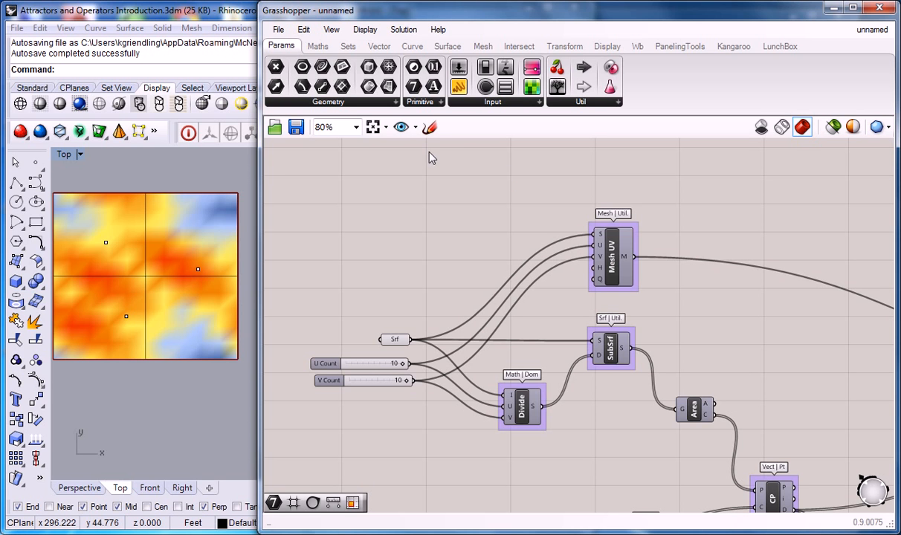
{"action": "left_click", "coordinate": [317, 46]}
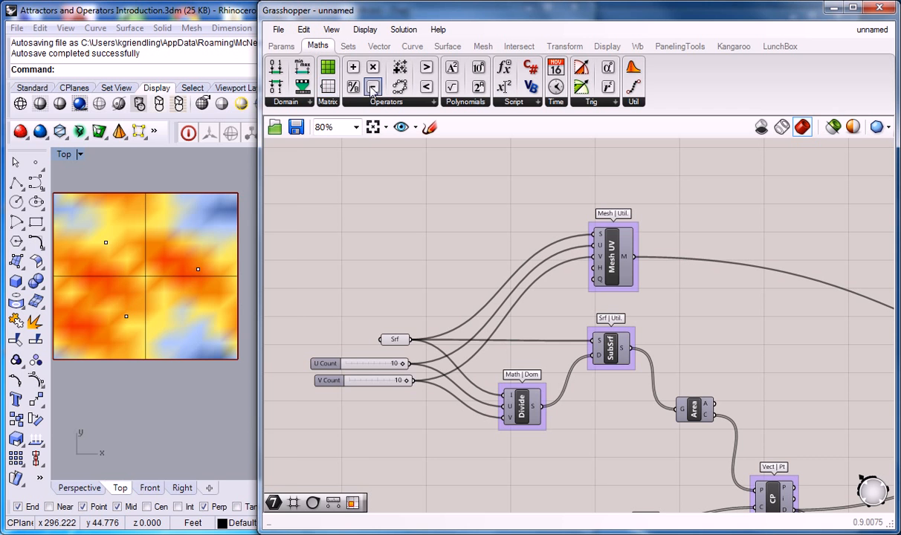
{"action": "left_click_drag", "start_coordinate": [374, 87], "coordinate": [484, 232]}
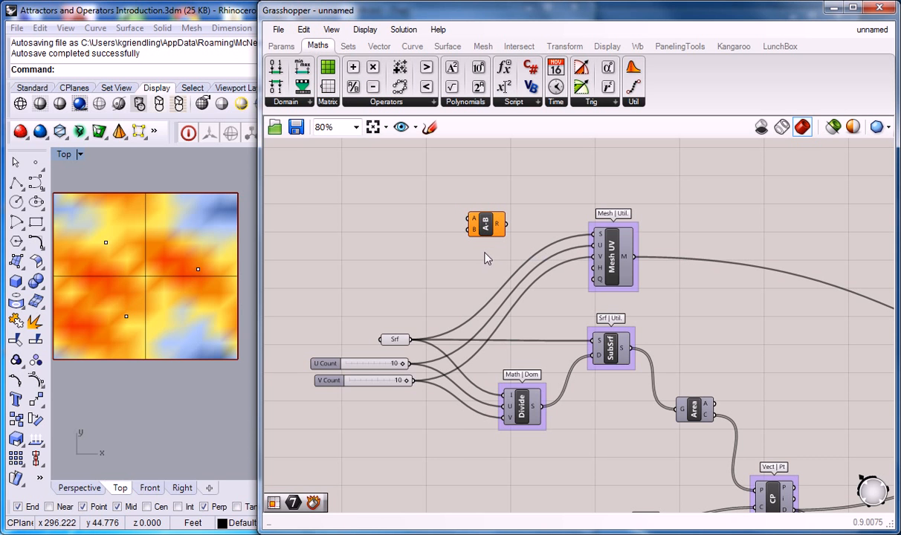
{"action": "left_click", "coordinate": [481, 223]}
{"action": "key", "text": "Delete"}
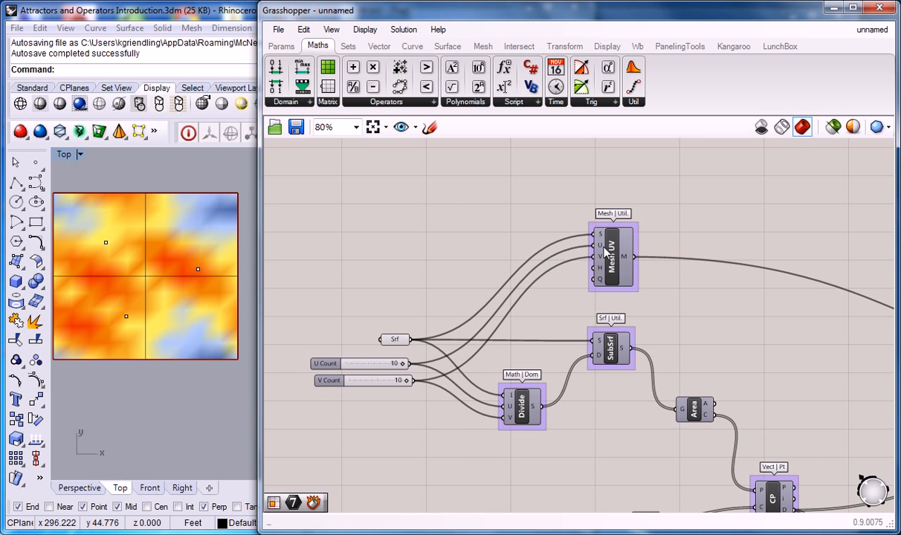
{"action": "scroll", "coordinate": [593, 243], "scroll_direction": "up", "scroll_amount": 3}
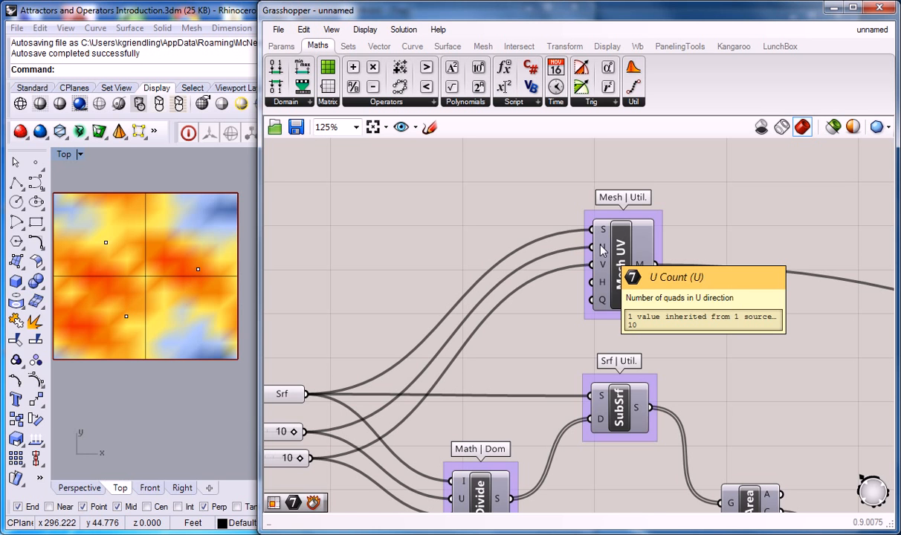
{"action": "right_click", "coordinate": [603, 249]}
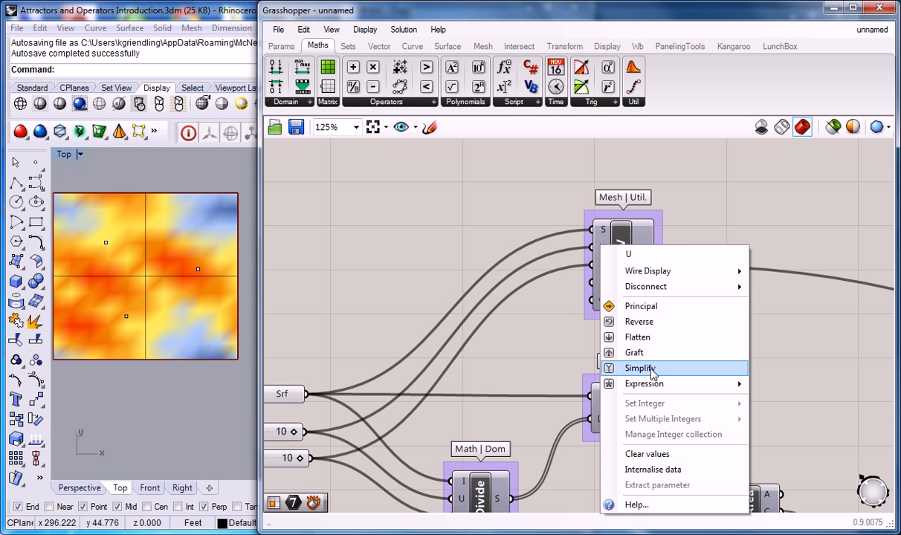
{"action": "mouse_move", "coordinate": [645, 390]}
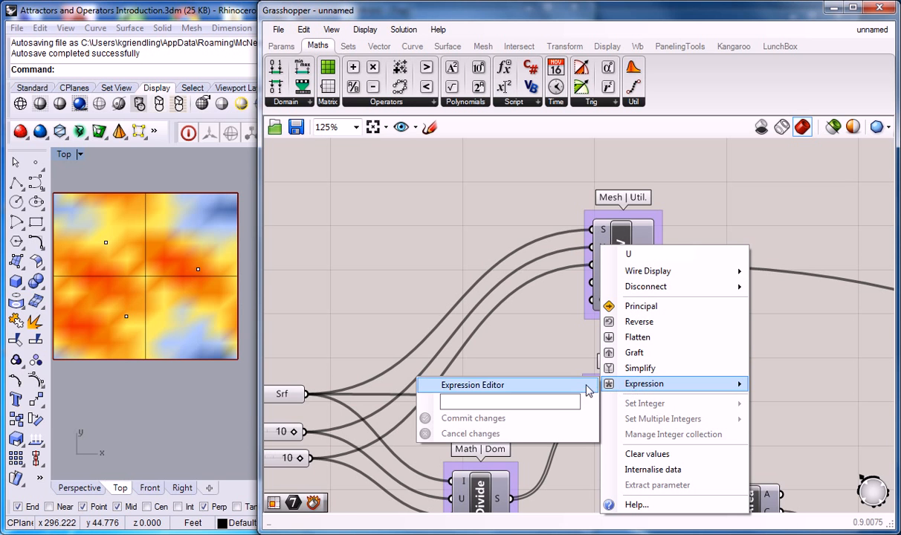
{"action": "left_click", "coordinate": [464, 390]}
{"action": "left_click", "coordinate": [334, 389]}
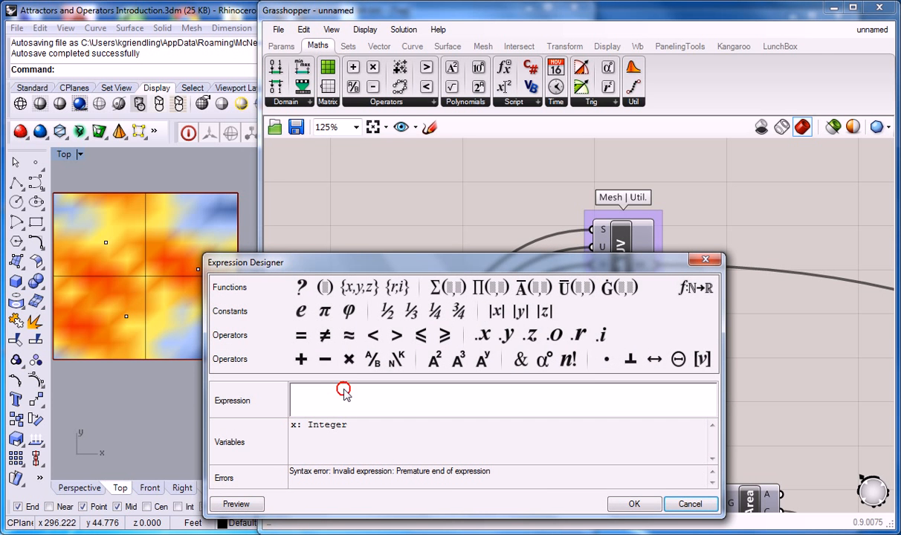
{"action": "left_click", "coordinate": [706, 259]}
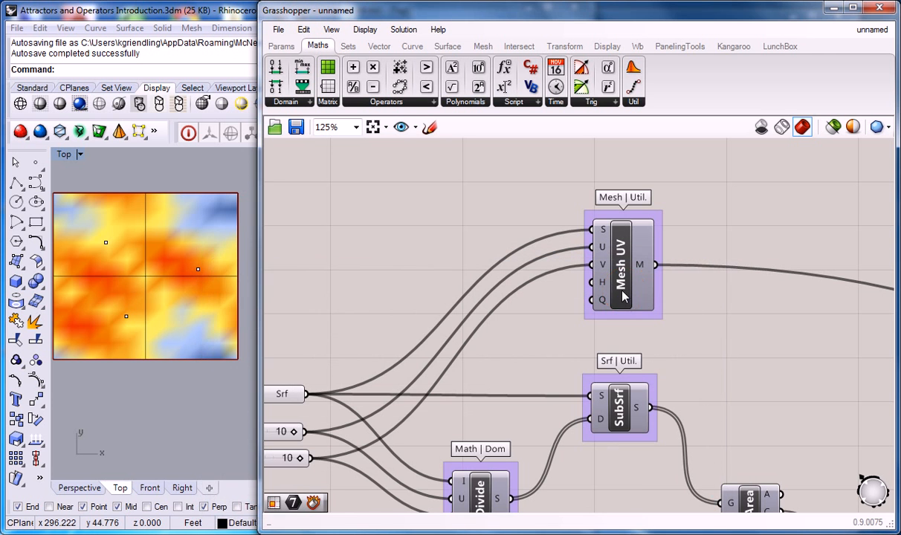
Apply the expression x-1 to the U Count input of the Mesh UV component
{"action": "right_click", "coordinate": [602, 253]}
{"action": "mouse_move", "coordinate": [661, 393]}
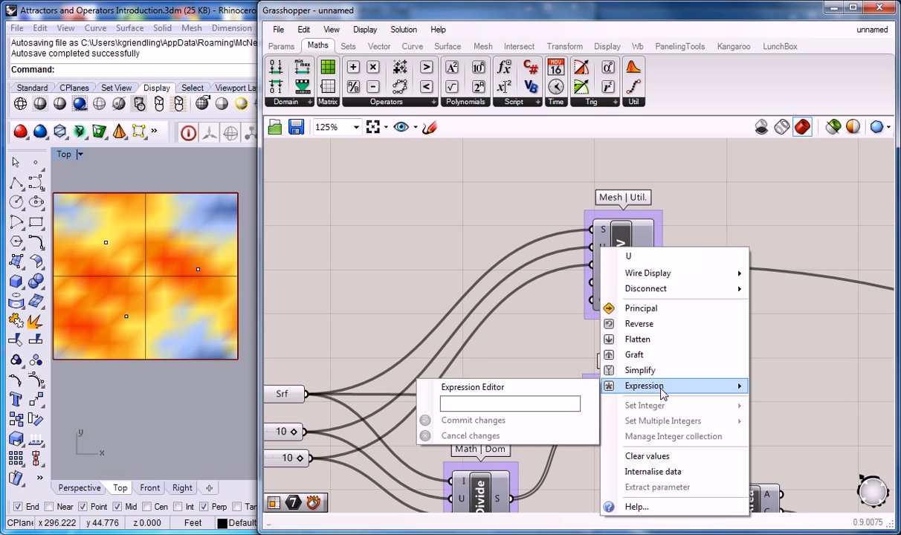
{"action": "left_click", "coordinate": [557, 404]}
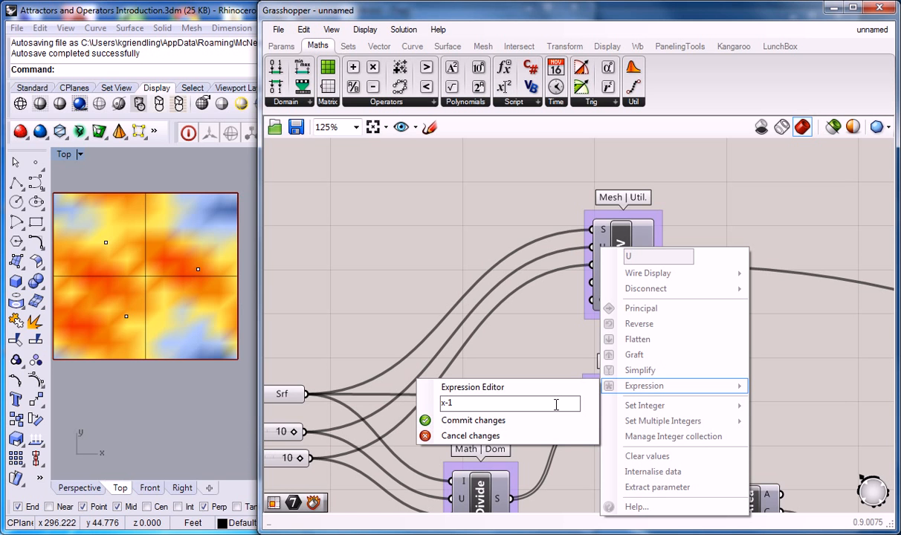
{"action": "left_click", "coordinate": [476, 421]}
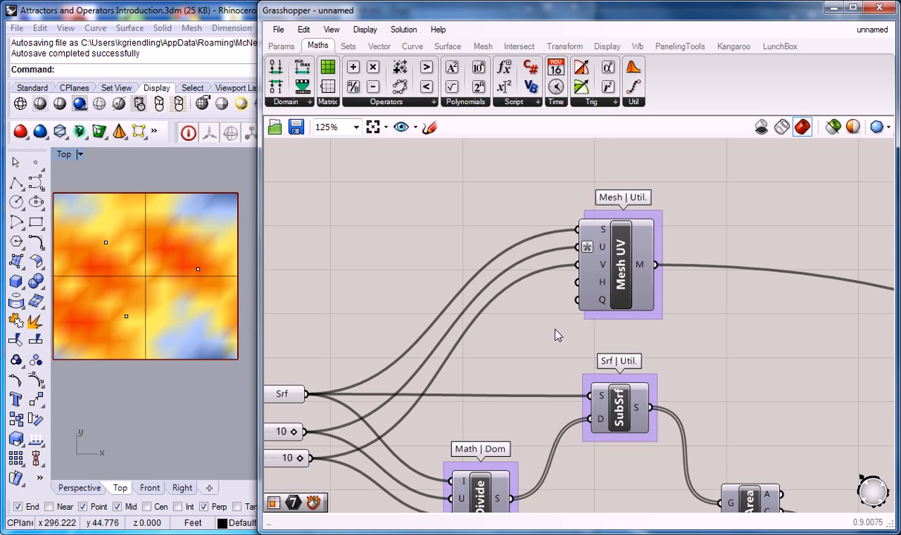
Apply the expression x-1 to the V Count input of the Mesh UV component
{"action": "right_click_drag", "start_coordinate": [550, 336], "coordinate": [566, 335]}
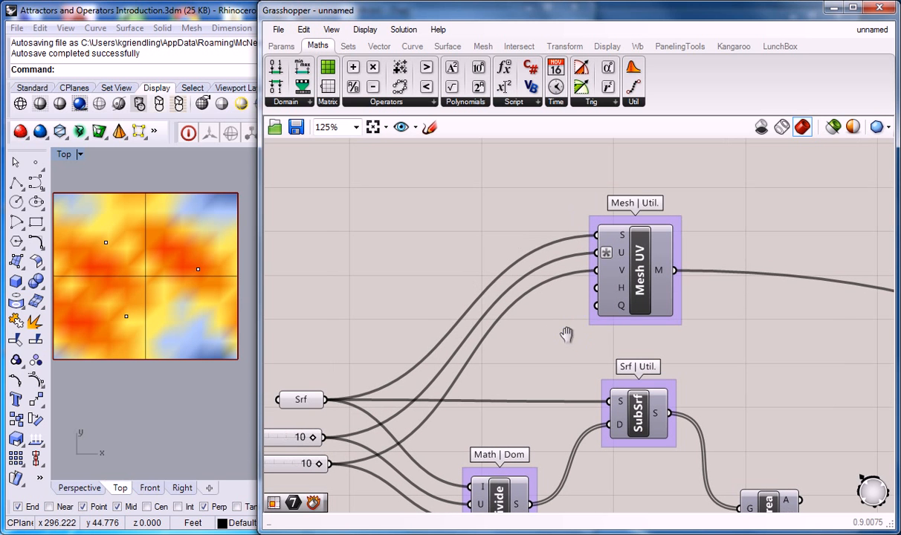
{"action": "right_click", "coordinate": [615, 275]}
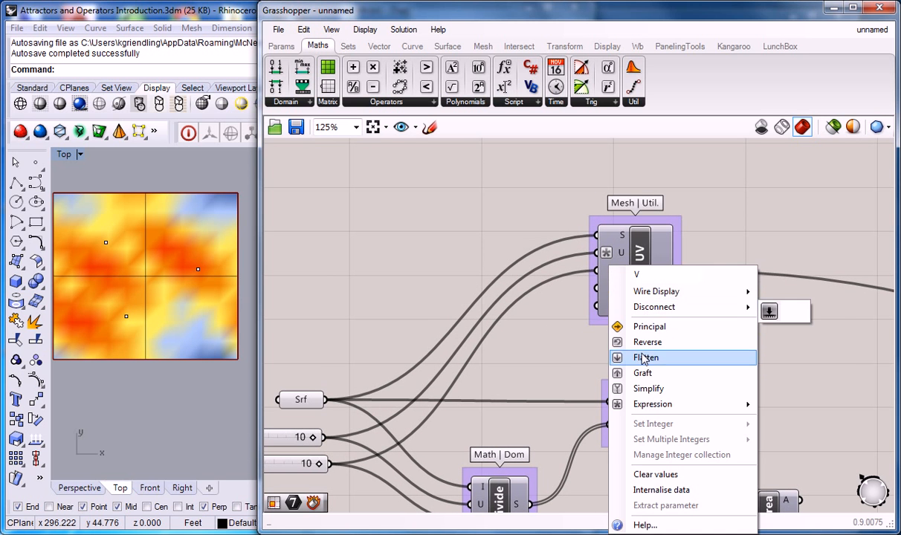
{"action": "mouse_move", "coordinate": [653, 412]}
{"action": "left_click", "coordinate": [564, 422]}
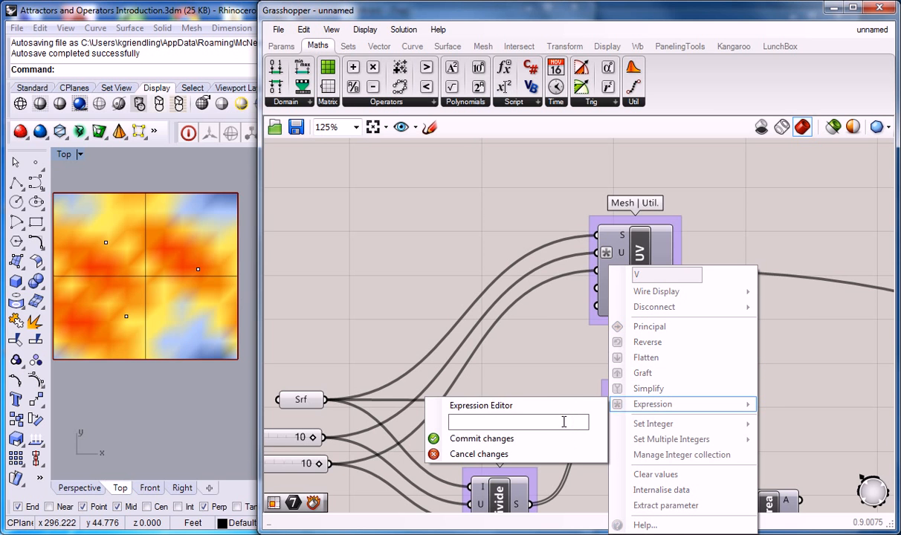
{"action": "left_click", "coordinate": [476, 439]}
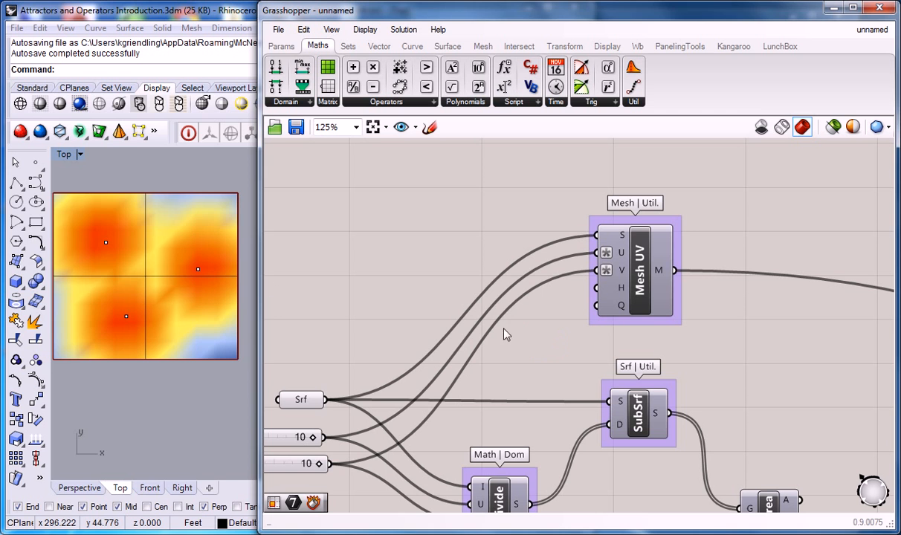
Compare the recoloured mesh around the three attractor points in the Rhino Top viewport with the Mesh UV inputs
{"action": "scroll", "coordinate": [178, 296], "scroll_direction": "down", "scroll_amount": 3}
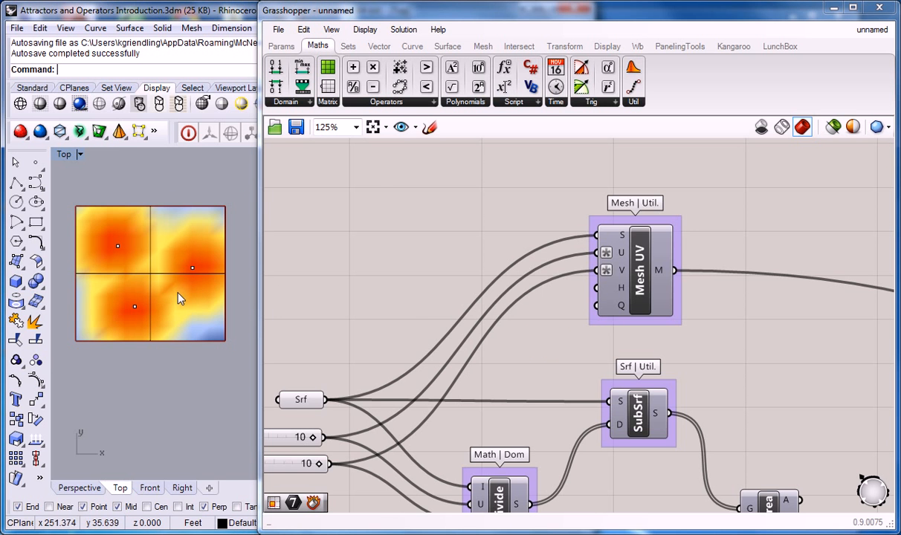
{"action": "left_click", "coordinate": [425, 282]}
{"action": "scroll", "coordinate": [437, 267], "scroll_direction": "down", "scroll_amount": 2}
{"action": "right_click_drag", "start_coordinate": [440, 267], "coordinate": [455, 272]}
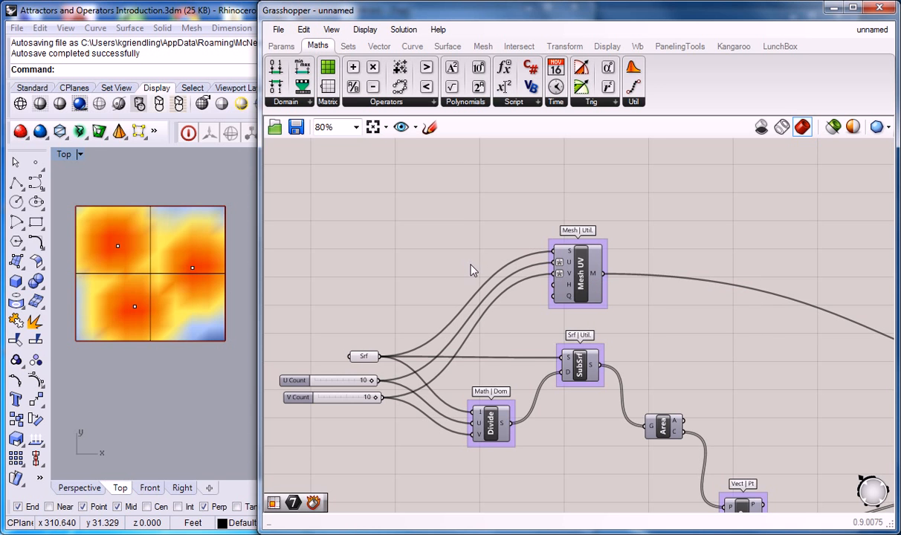
{"action": "right_click_drag", "start_coordinate": [404, 265], "coordinate": [410, 266]}
{"action": "right_click_drag", "start_coordinate": [221, 281], "coordinate": [217, 287]}
{"action": "scroll", "coordinate": [132, 281], "scroll_direction": "up", "scroll_amount": 2}
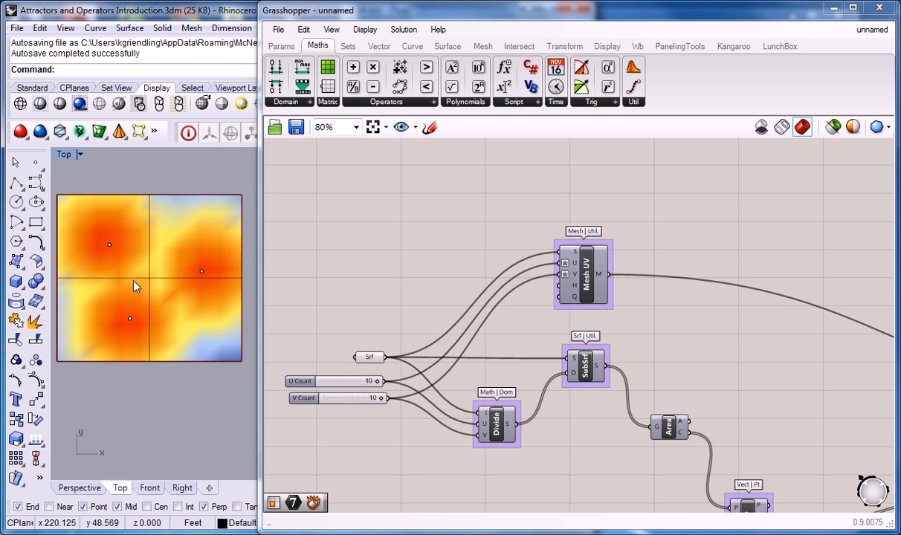
Narrow the Grasshopper window to expose the Rhino viewport and spread the three attractor points outward toward the surface's upper-left, lower and upper-right edges
{"action": "left_click", "coordinate": [261, 226]}
{"action": "left_click_drag", "start_coordinate": [261, 226], "coordinate": [524, 226]}
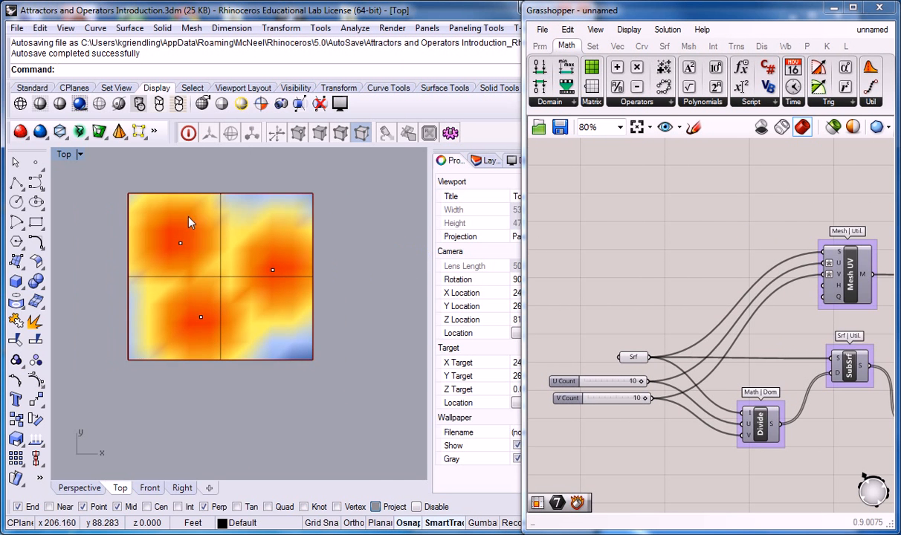
{"action": "scroll", "coordinate": [210, 232], "scroll_direction": "up", "scroll_amount": 2}
{"action": "left_click", "coordinate": [175, 254]}
{"action": "left_click_drag", "start_coordinate": [175, 255], "coordinate": [143, 223]}
{"action": "left_click", "coordinate": [199, 344]}
{"action": "left_click_drag", "start_coordinate": [199, 345], "coordinate": [185, 384]}
{"action": "left_click", "coordinate": [289, 289]}
{"action": "left_click_drag", "start_coordinate": [290, 290], "coordinate": [327, 229]}
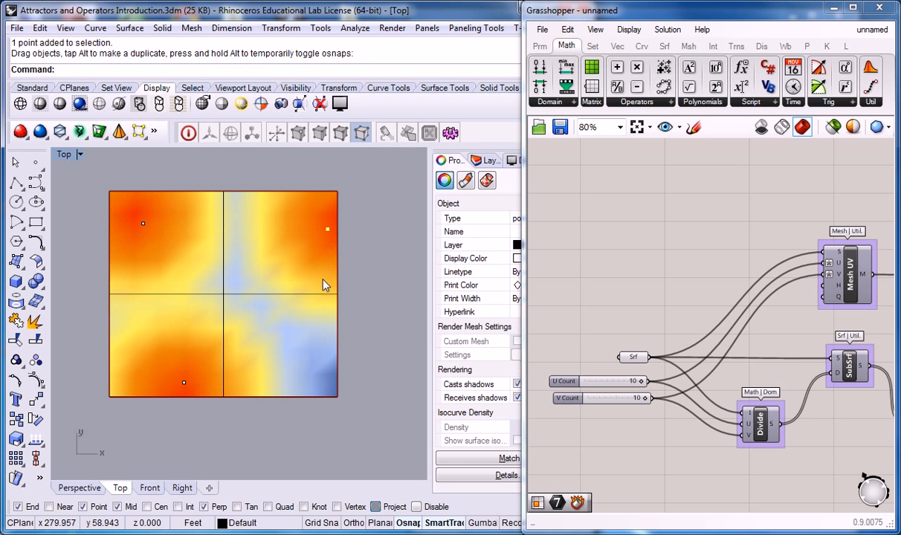
{"action": "left_click", "coordinate": [370, 327]}
Widen the Grasshopper window so the definition from Mesh UV to the gradient fits beside the Rhino viewport
{"action": "scroll", "coordinate": [617, 264], "scroll_direction": "down", "scroll_amount": 3}
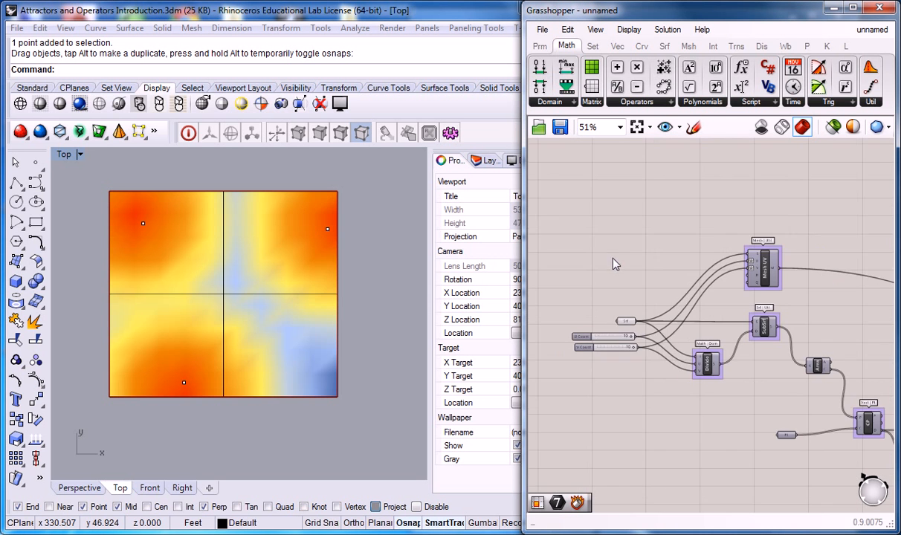
{"action": "scroll", "coordinate": [614, 264], "scroll_direction": "up", "scroll_amount": 1}
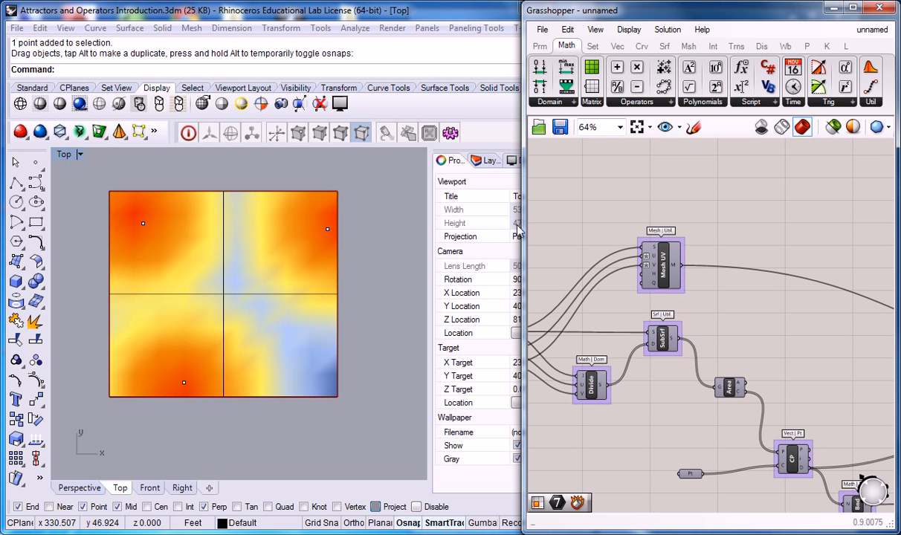
{"action": "left_click_drag", "start_coordinate": [523, 222], "coordinate": [355, 238]}
{"action": "right_click_drag", "start_coordinate": [270, 253], "coordinate": [248, 258]}
{"action": "left_click", "coordinate": [567, 224]}
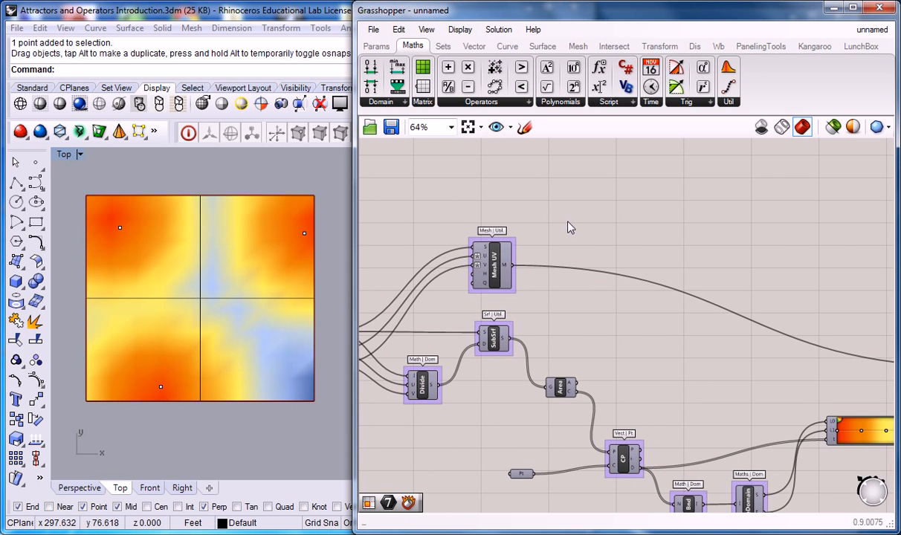
{"action": "scroll", "coordinate": [569, 225], "scroll_direction": "down", "scroll_amount": 5}
{"action": "scroll", "coordinate": [569, 226], "scroll_direction": "up", "scroll_amount": 3}
Turn on the preview of all components from Mesh UV and Divide through DeDomain, including the attractor Point parameter
{"action": "left_click_drag", "start_coordinate": [437, 207], "coordinate": [706, 462]}
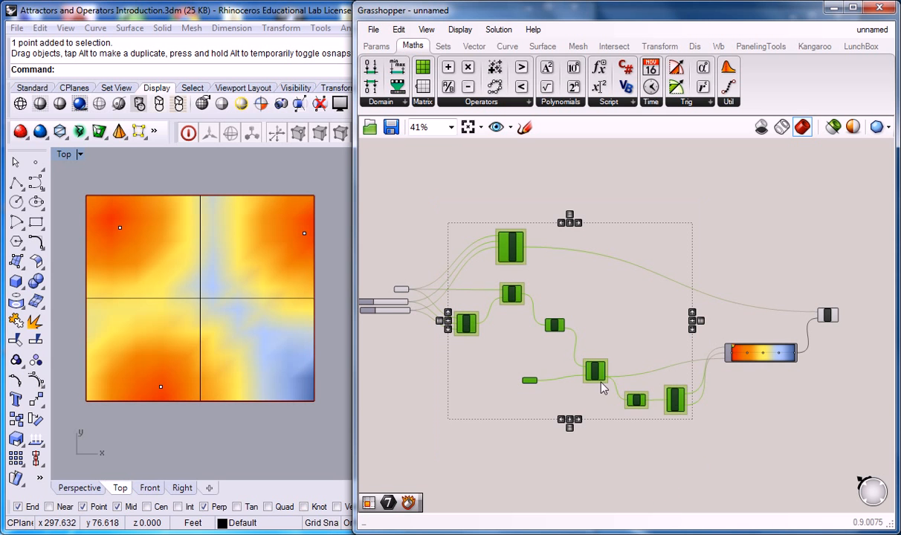
{"action": "middle_click", "coordinate": [512, 253]}
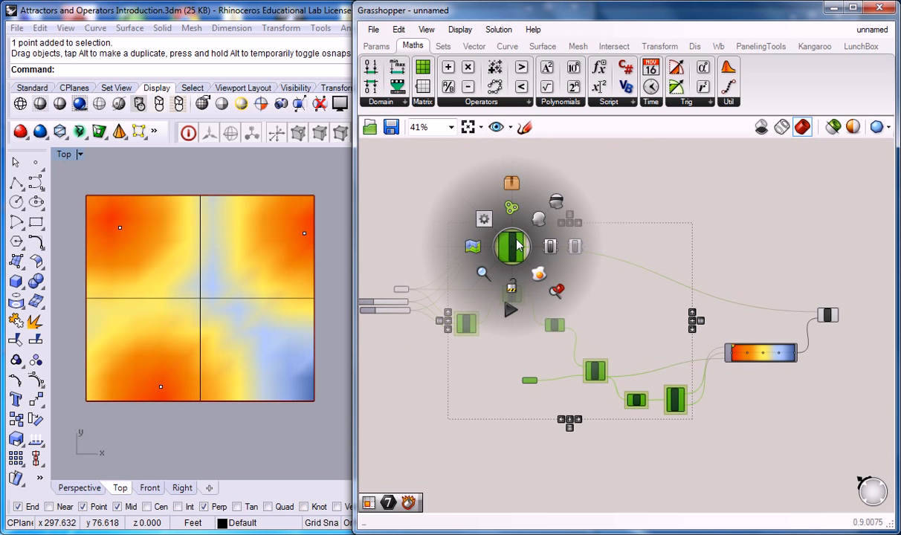
{"action": "scroll", "coordinate": [517, 235], "scroll_direction": "up", "scroll_amount": 1}
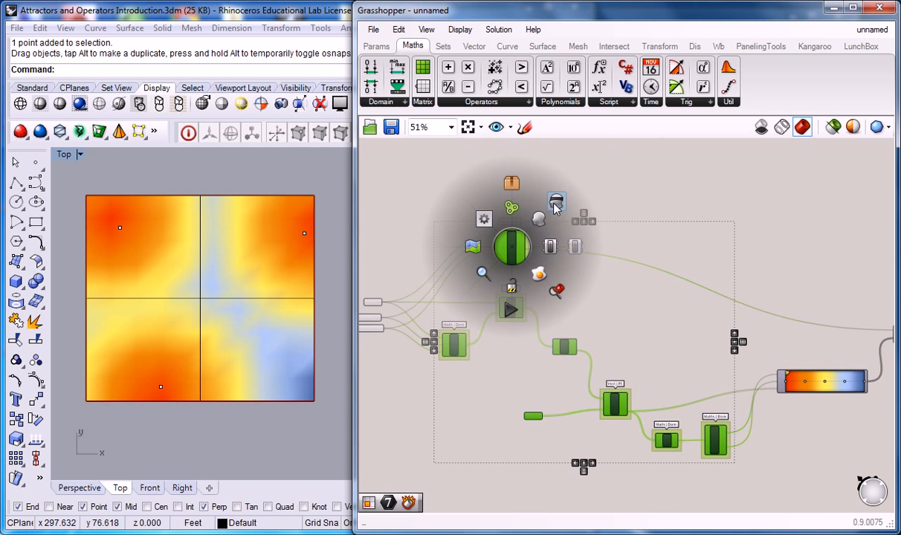
{"action": "left_click", "coordinate": [538, 222]}
Turn the preview of the selected components back off and clear the selection
{"action": "middle_click", "coordinate": [513, 257]}
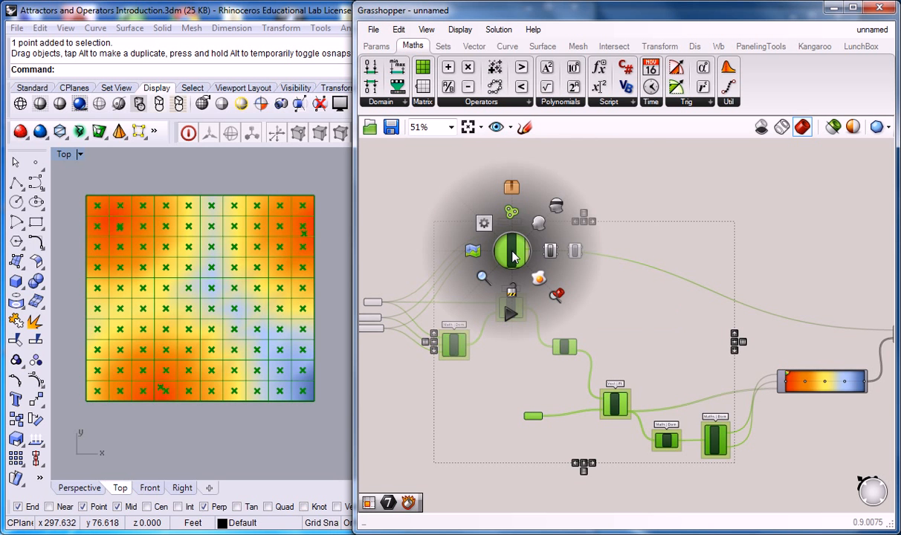
{"action": "left_click", "coordinate": [558, 211]}
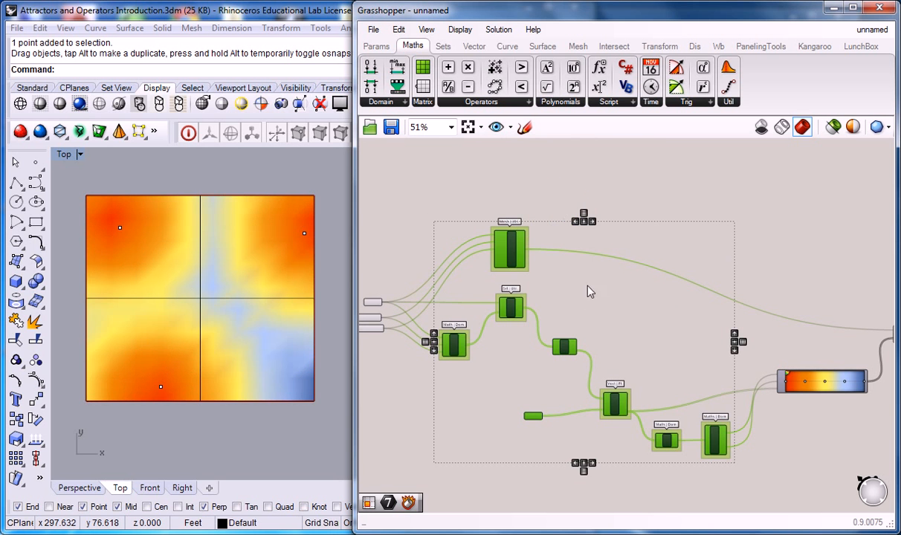
{"action": "left_click", "coordinate": [608, 282]}
Widen the Grasshopper window and change the gradient's second colour grip from the red end to black
{"action": "scroll", "coordinate": [628, 297], "scroll_direction": "down", "scroll_amount": 1}
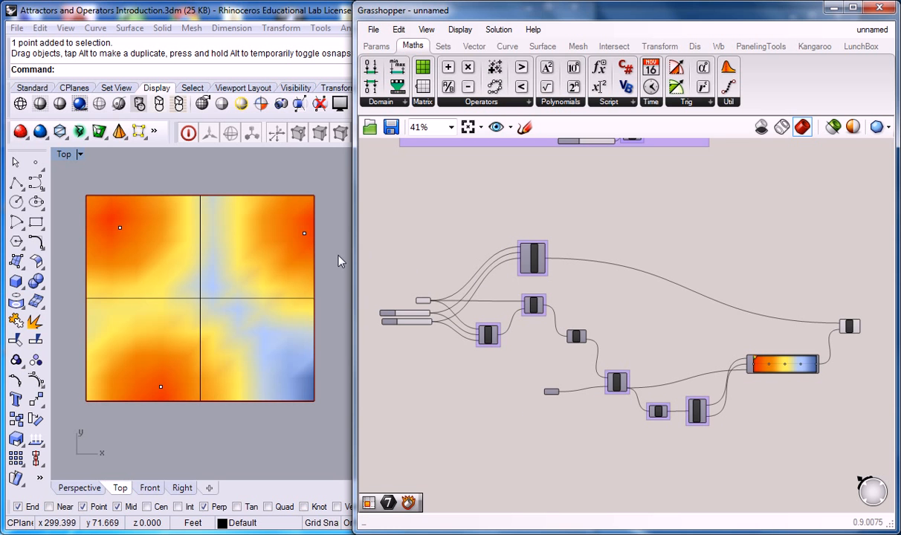
{"action": "middle_click", "coordinate": [306, 260]}
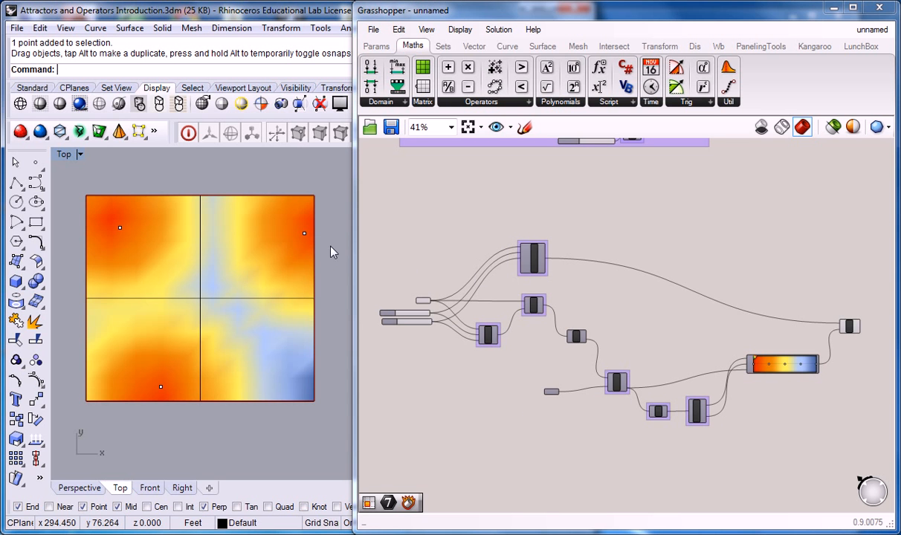
{"action": "left_click_drag", "start_coordinate": [353, 238], "coordinate": [229, 240]}
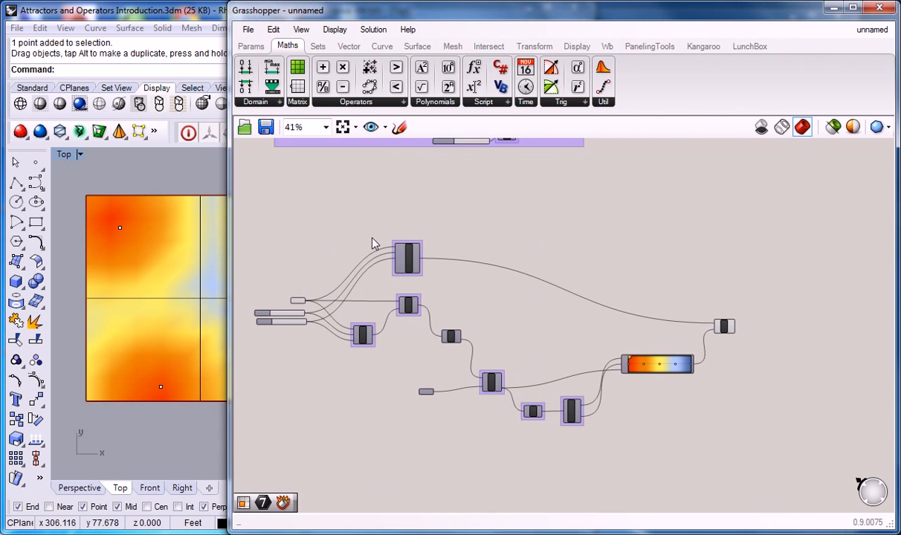
{"action": "scroll", "coordinate": [636, 308], "scroll_direction": "up", "scroll_amount": 3}
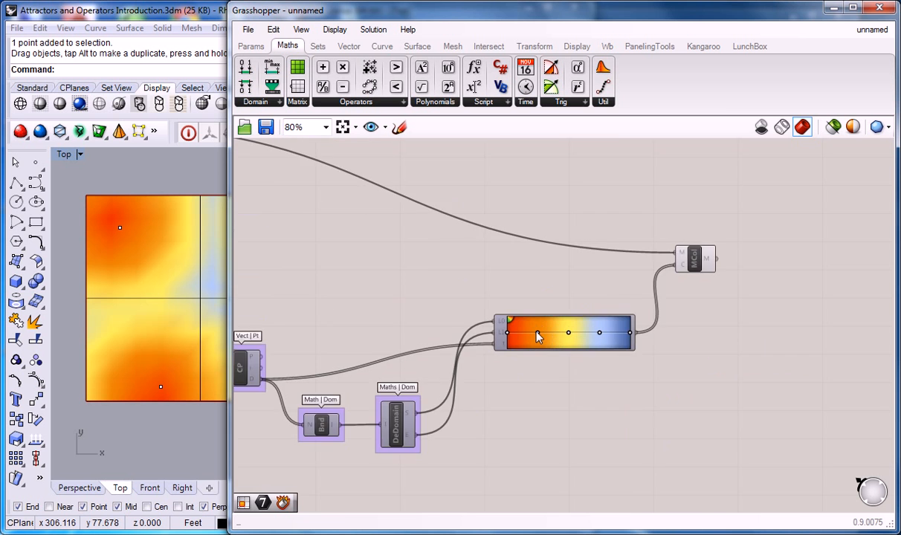
{"action": "scroll", "coordinate": [537, 334], "scroll_direction": "up", "scroll_amount": 3}
{"action": "left_click", "coordinate": [539, 336]}
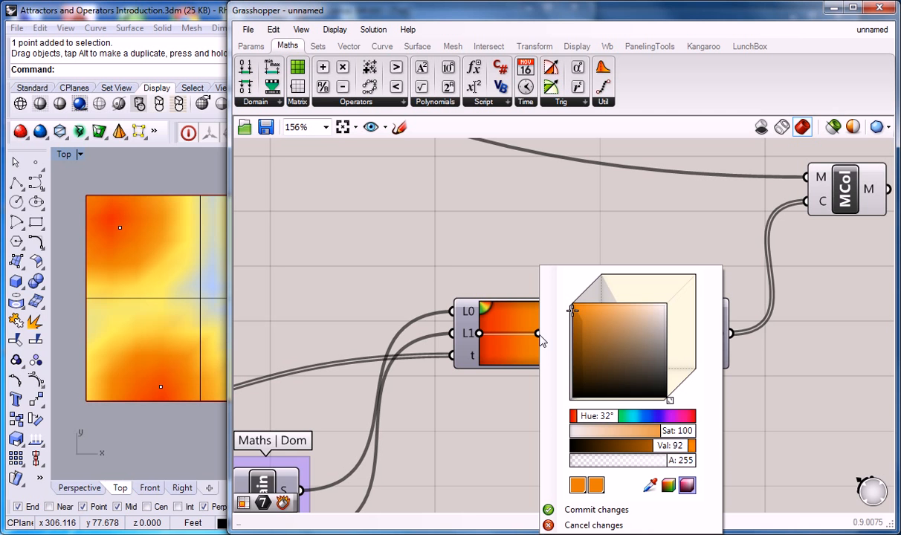
{"action": "mouse_move", "coordinate": [572, 311]}
{"action": "left_mouse_down"}
{"action": "mouse_move", "coordinate": [610, 334]}
{"action": "mouse_move", "coordinate": [649, 396]}
{"action": "mouse_move", "coordinate": [682, 412]}
{"action": "left_mouse_up"}
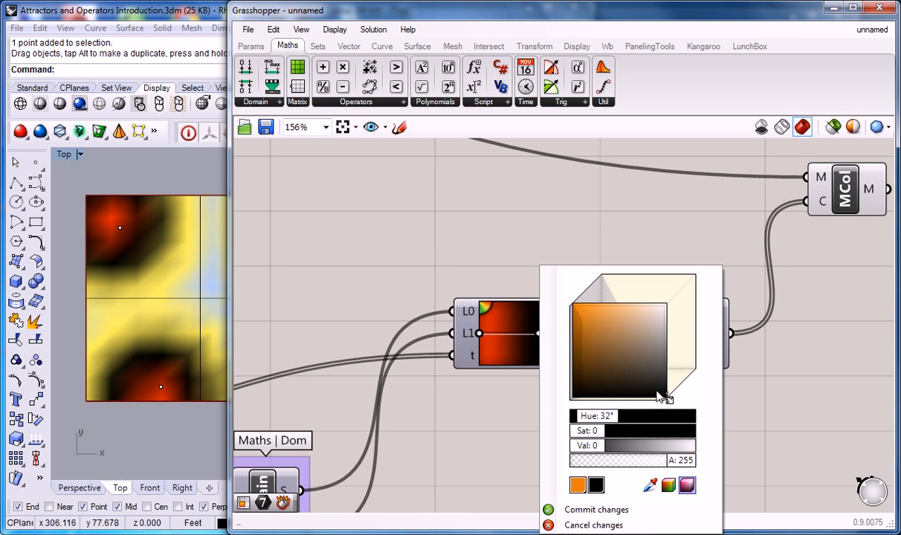
{"action": "left_click", "coordinate": [500, 273]}
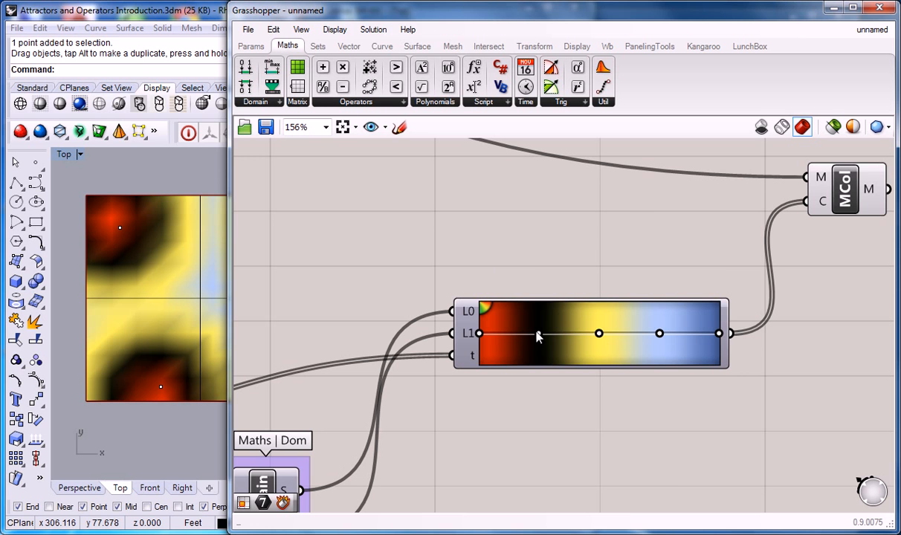
Remove the black and yellow colour grips from the gradient, leaving the red, light blue and dark blue grips
{"action": "left_click", "coordinate": [539, 334]}
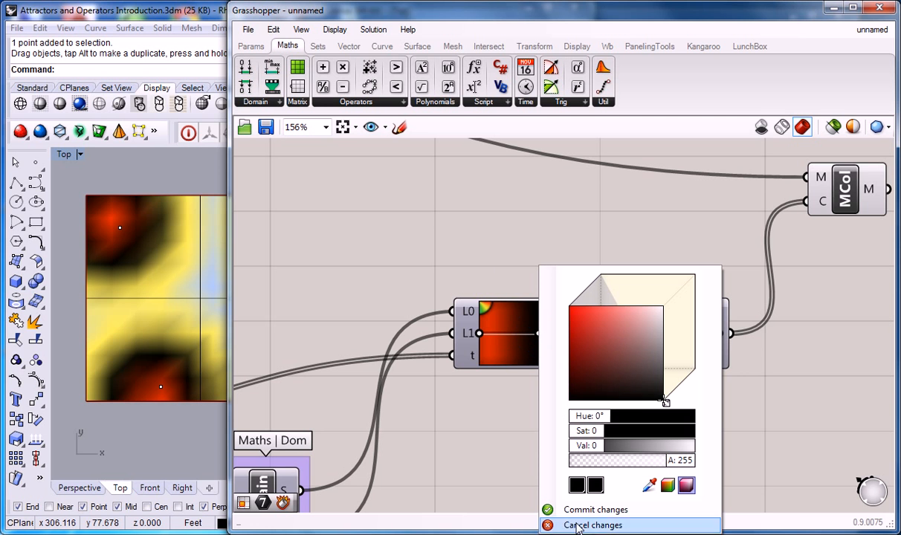
{"action": "left_click", "coordinate": [519, 322]}
{"action": "left_click_drag", "start_coordinate": [538, 335], "coordinate": [533, 252]}
{"action": "right_click", "coordinate": [536, 333]}
{"action": "left_click", "coordinate": [536, 334]}
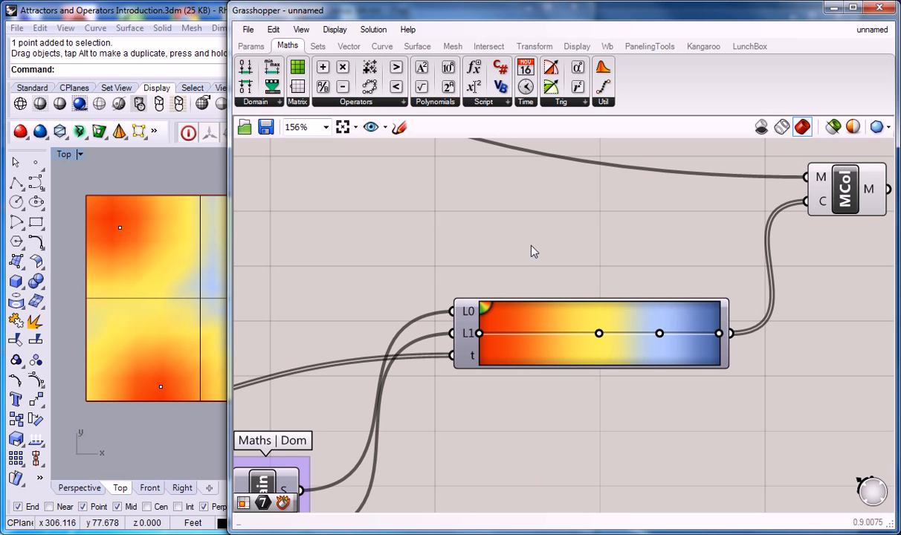
{"action": "left_click_drag", "start_coordinate": [600, 336], "coordinate": [587, 195]}
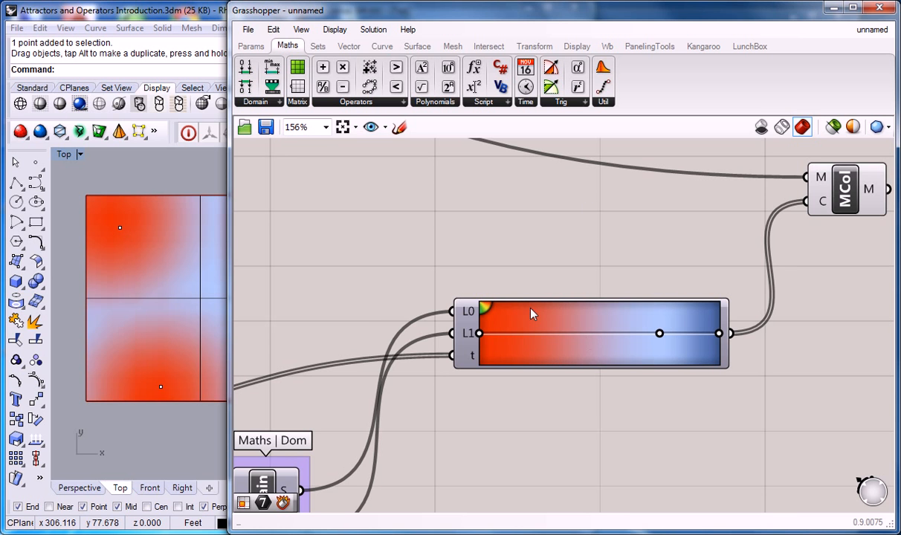
{"action": "left_click", "coordinate": [494, 338]}
{"action": "mouse_move", "coordinate": [477, 335]}
{"action": "left_mouse_down"}
{"action": "mouse_move", "coordinate": [512, 335]}
{"action": "mouse_move", "coordinate": [469, 335]}
{"action": "mouse_move", "coordinate": [519, 331]}
{"action": "mouse_move", "coordinate": [471, 333]}
{"action": "left_mouse_up"}
{"action": "double_click", "coordinate": [470, 332]}
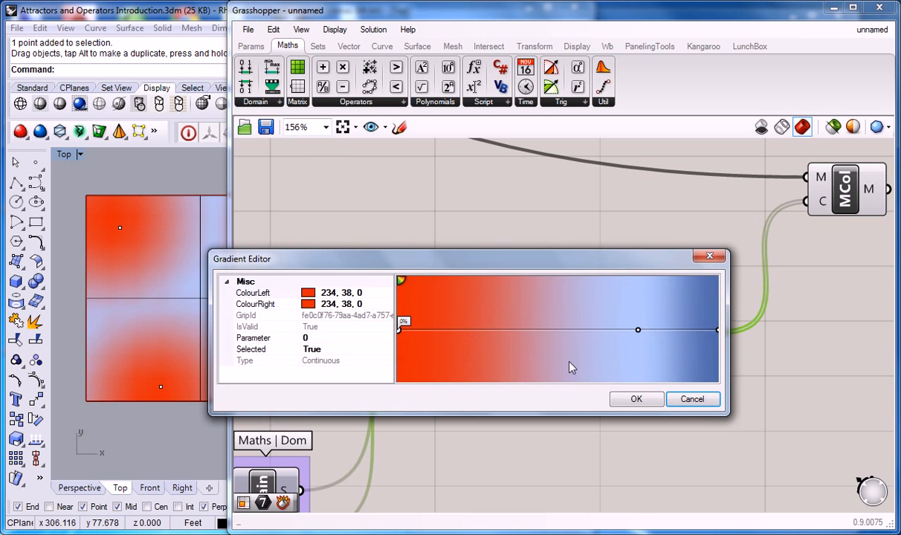
{"action": "left_click", "coordinate": [686, 397]}
Add a green colour grip about midway between the gradient's red and light blue grips, and clear the component selection
{"action": "left_click_drag", "start_coordinate": [470, 335], "coordinate": [551, 335]}
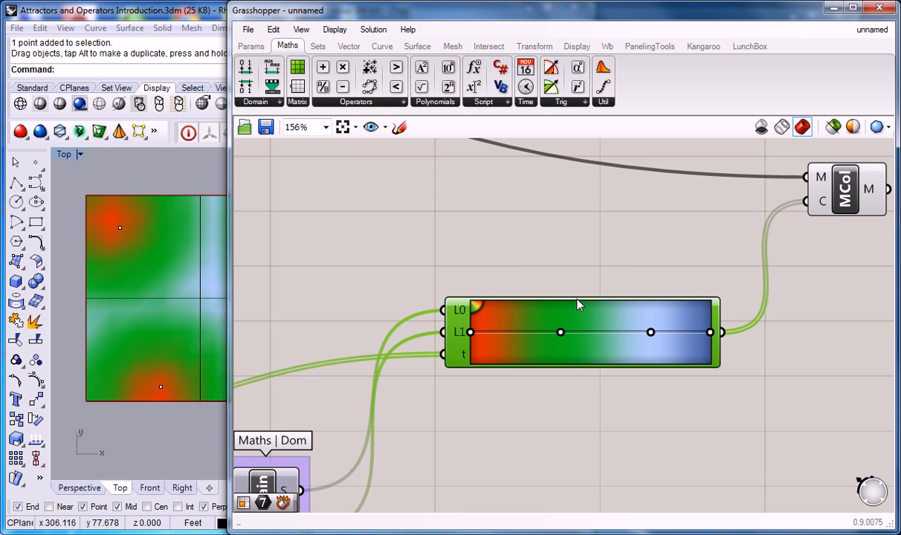
{"action": "left_click_drag", "start_coordinate": [560, 332], "coordinate": [566, 332]}
{"action": "left_click", "coordinate": [483, 239]}
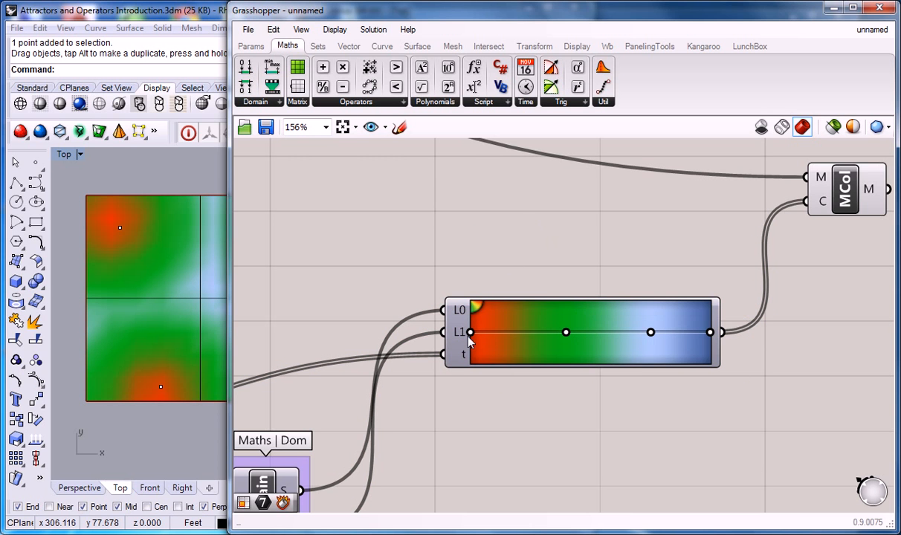
Select the MCol component and widen the Grasshopper window to show the whole definition from the sliders to MCol
{"action": "scroll", "coordinate": [528, 223], "scroll_direction": "down", "scroll_amount": 3}
{"action": "right_click_drag", "start_coordinate": [482, 211], "coordinate": [558, 241]}
{"action": "left_click", "coordinate": [772, 244]}
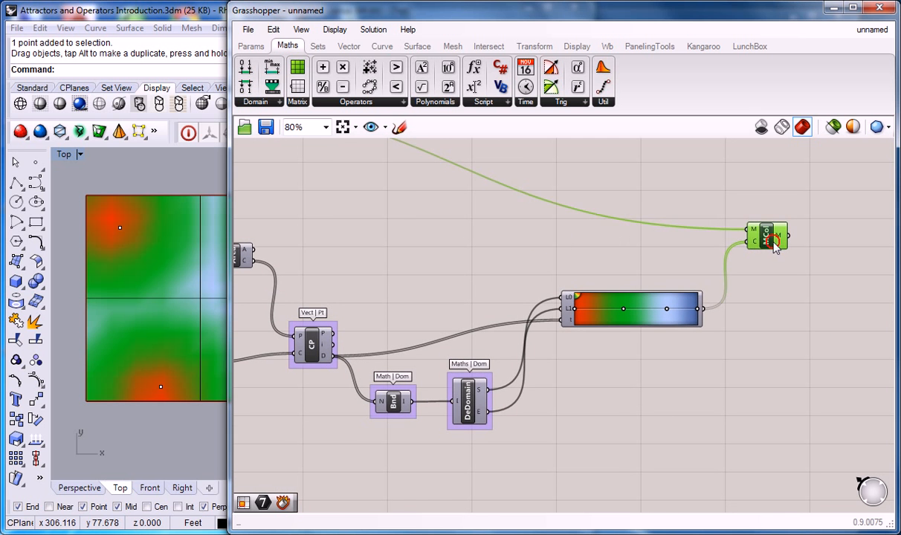
{"action": "scroll", "coordinate": [611, 261], "scroll_direction": "down", "scroll_amount": 2}
{"action": "right_click_drag", "start_coordinate": [457, 216], "coordinate": [542, 291]}
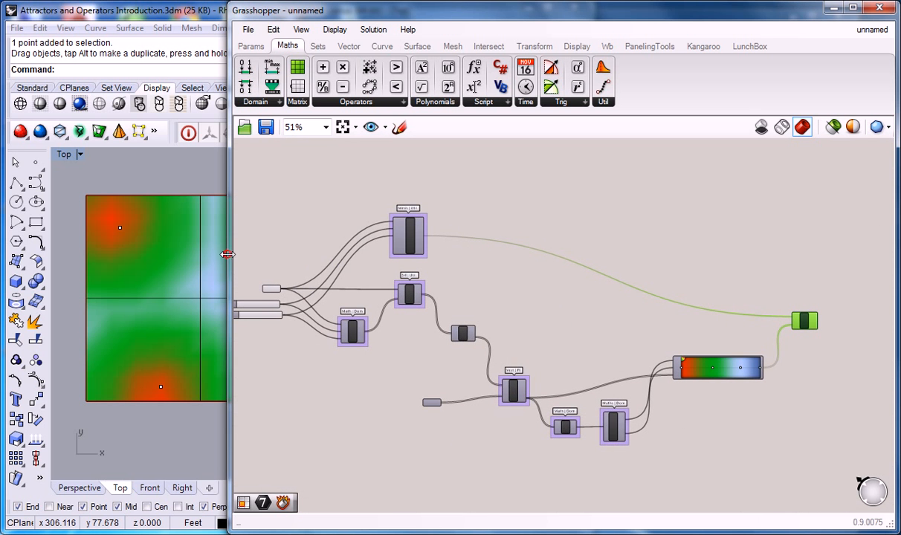
{"action": "left_click_drag", "start_coordinate": [228, 255], "coordinate": [124, 253]}
{"action": "right_click_drag", "start_coordinate": [227, 234], "coordinate": [292, 226]}
{"action": "scroll", "coordinate": [293, 237], "scroll_direction": "up", "scroll_amount": 1}
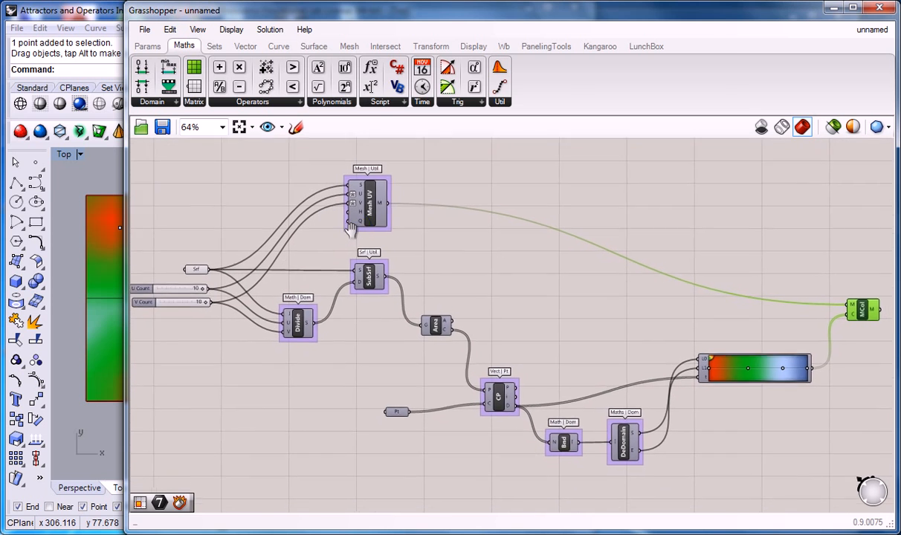